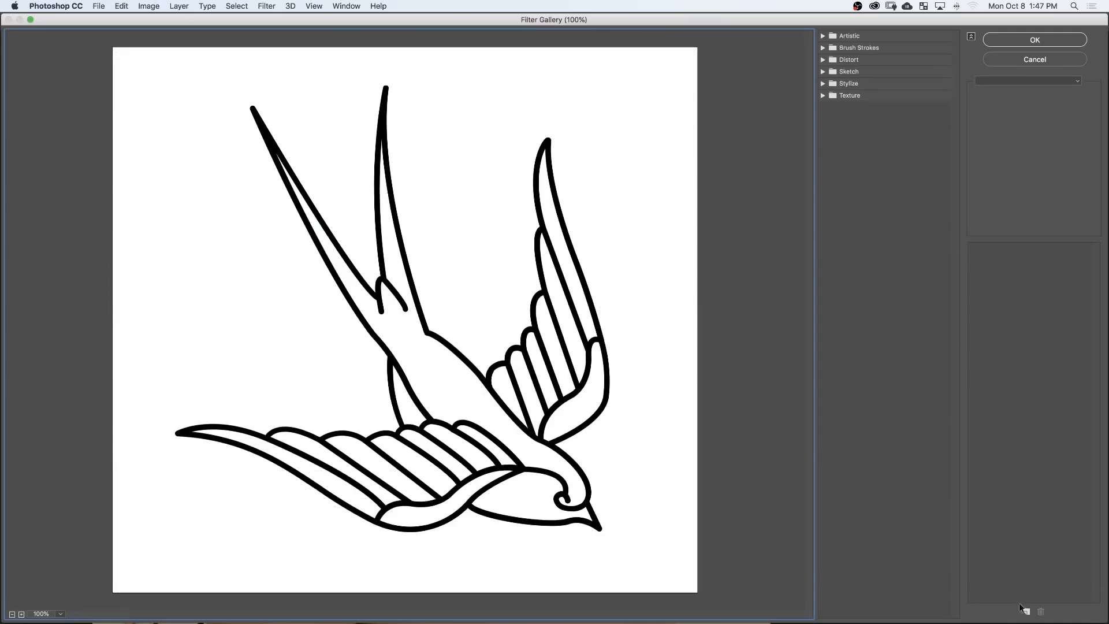
Apply the Glass distortion effect to the swallow drawing and raise its smoothness.
click(849, 175)
click(884, 195)
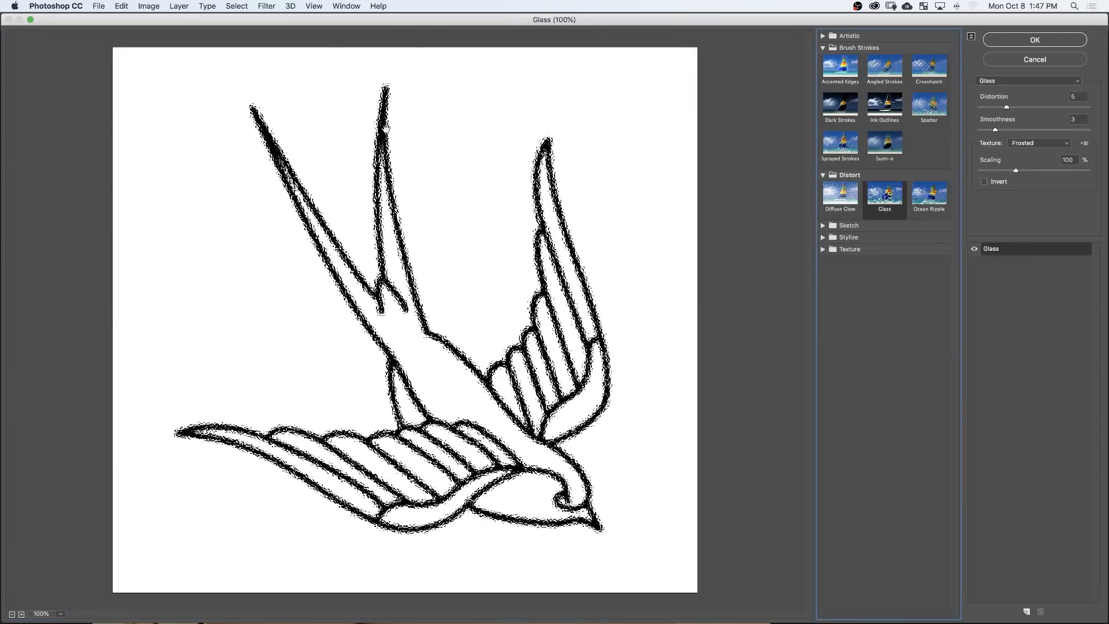
click(1018, 129)
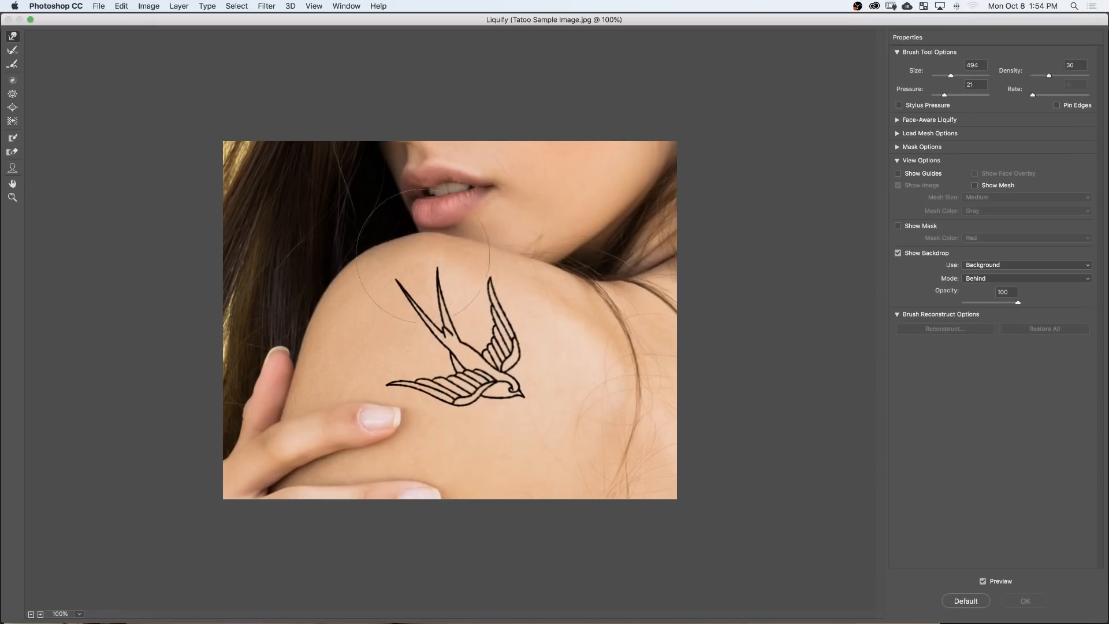
Warp the swallow tattoo's raised wing and tail feathers in Liquify, pushing them towards the front of the shoulder.
drag(508, 278, 497, 281)
mouse_move(430, 271)
mouse_down()
mouse_move(448, 250)
mouse_move(391, 278)
mouse_up()
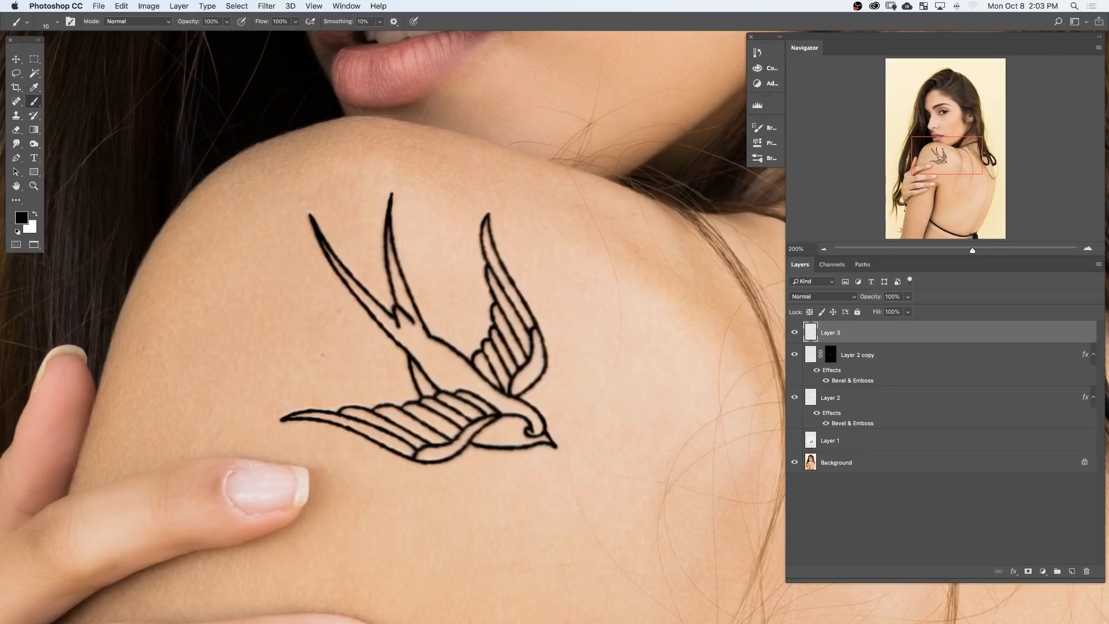
Choose a brush preset for painting on Layer 3 over the tattoo.
right_click(304, 195)
click(370, 439)
drag(479, 444, 450, 439)
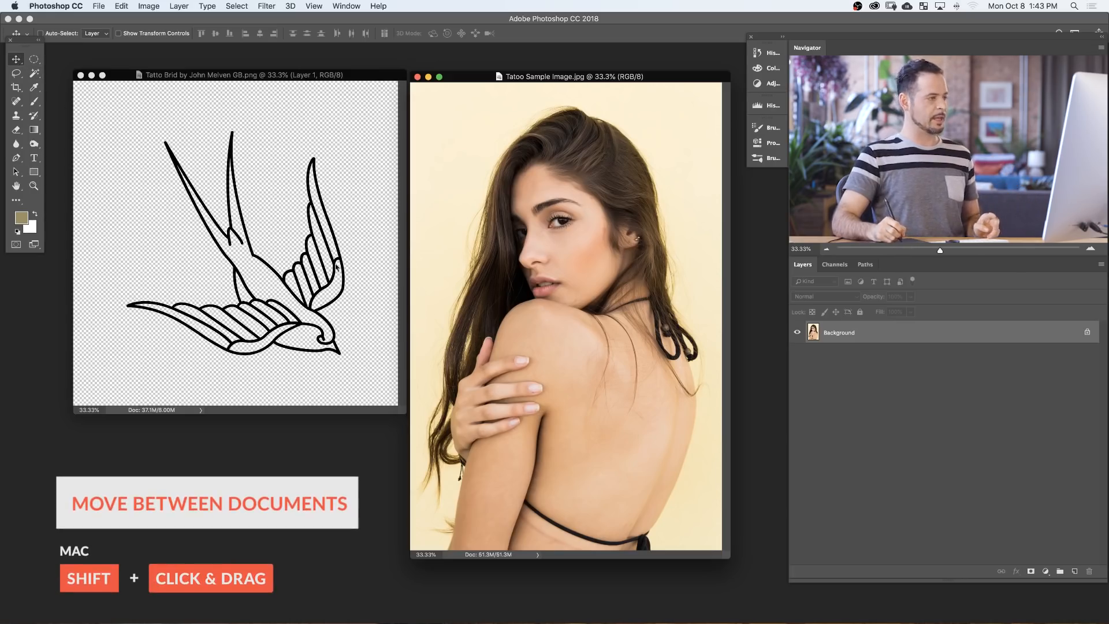
Copy the swallow drawing into the centre of the Tatoo Sample Image document and view that document in full screen mode.
click(309, 282)
drag(290, 286, 607, 355)
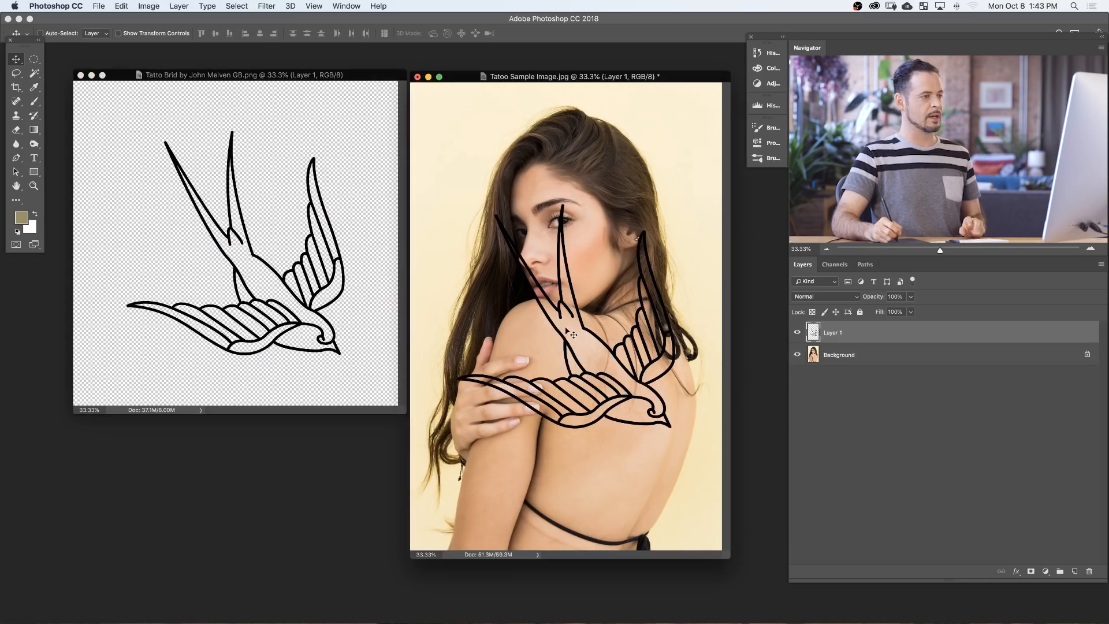
key(f)
scroll(549, 323, right, 3)
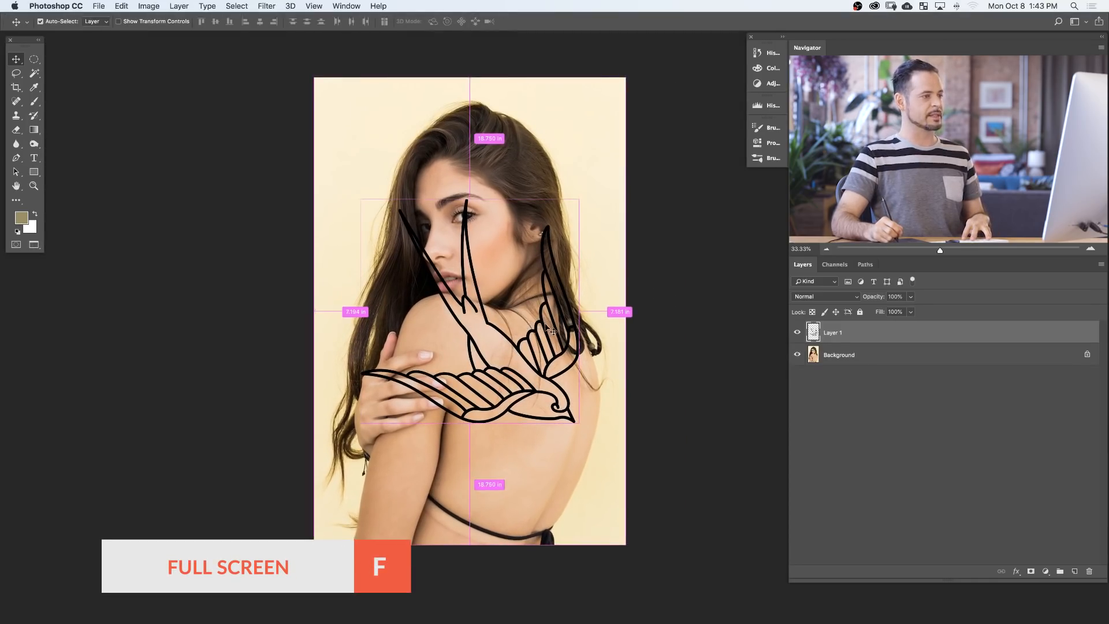
Scale the swallow layer proportionally to about 66% and position it over the woman's shoulder.
key(ctrl+t)
drag(578, 423, 519, 376)
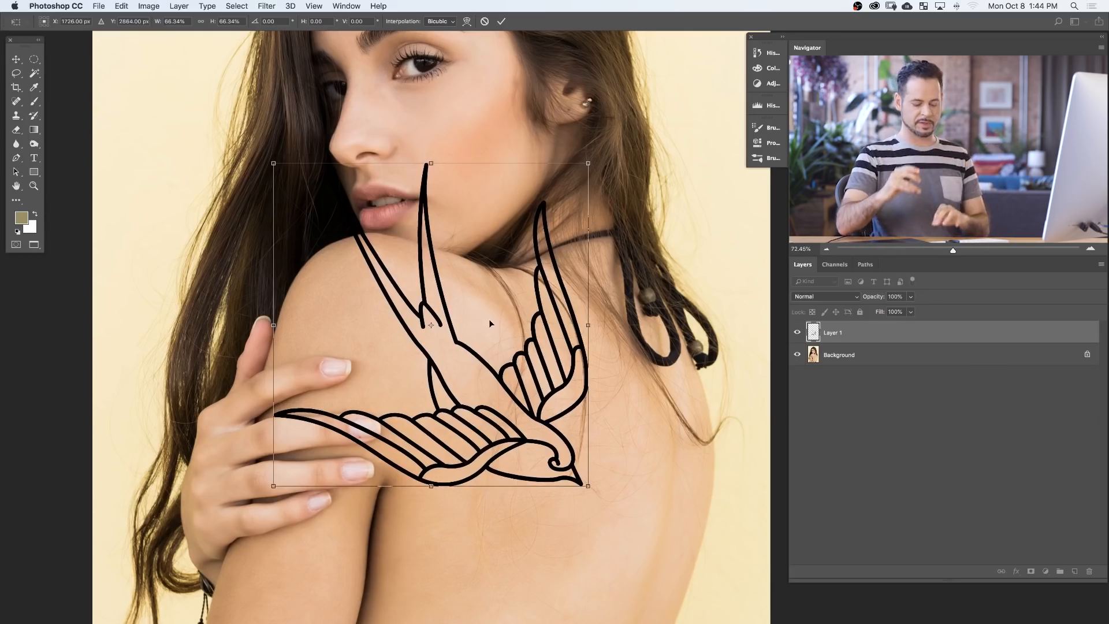
key(Return)
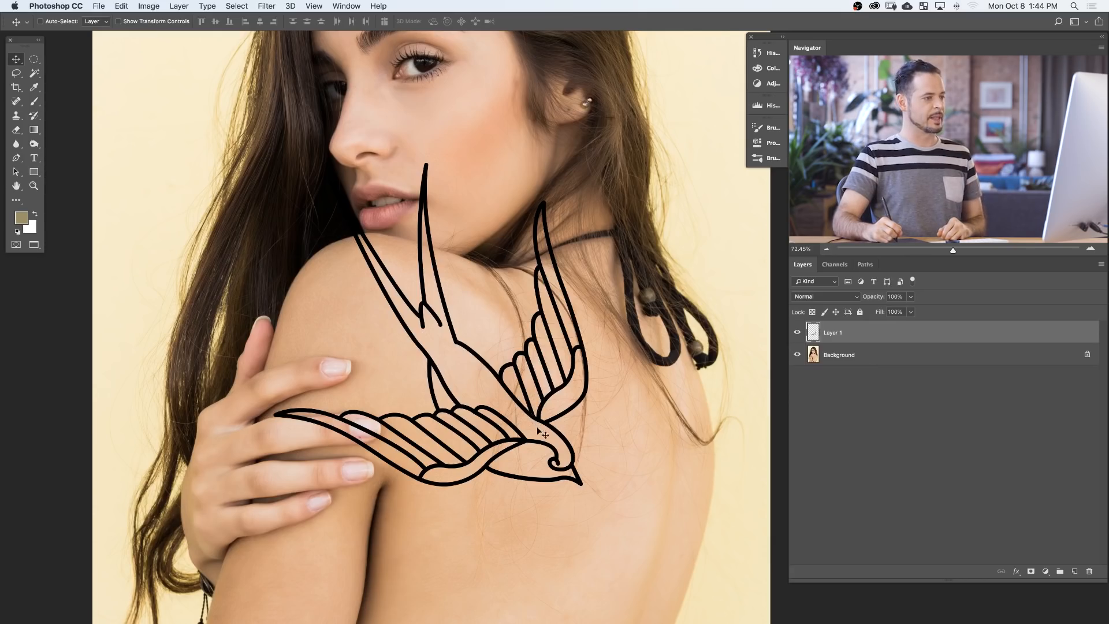
mouse_move(559, 444)
mouse_down()
mouse_move(555, 419)
mouse_move(522, 378)
mouse_move(427, 359)
mouse_move(436, 420)
mouse_move(593, 508)
mouse_move(607, 470)
mouse_move(553, 448)
mouse_move(521, 403)
mouse_move(547, 447)
mouse_move(555, 434)
mouse_up()
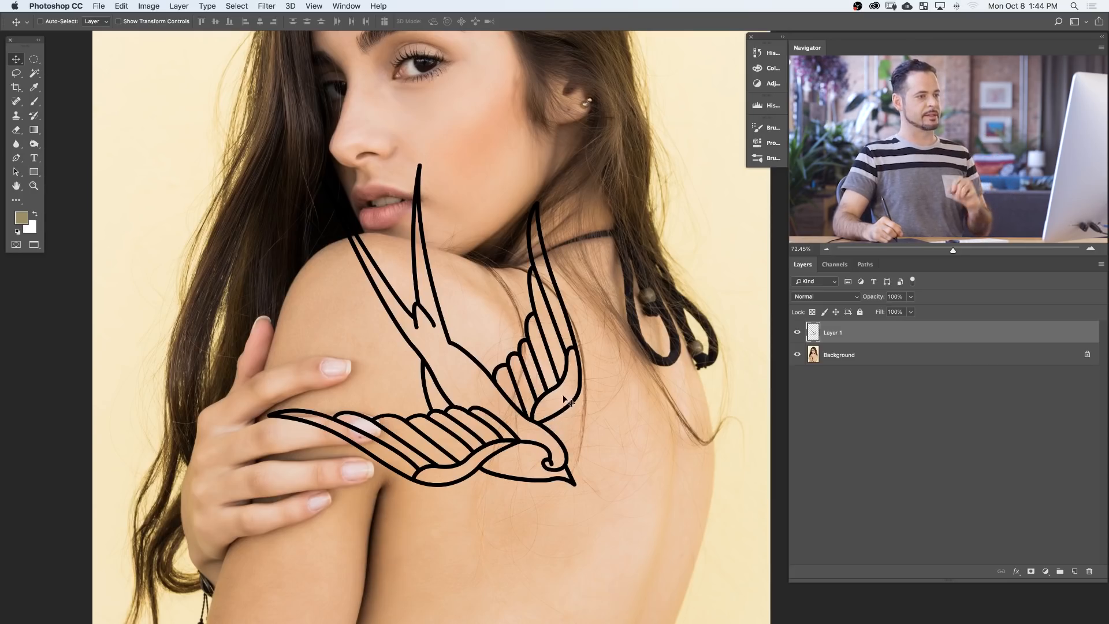
Make a rectangular marquee selection around the whole swallow with a margin on every side.
click(36, 58)
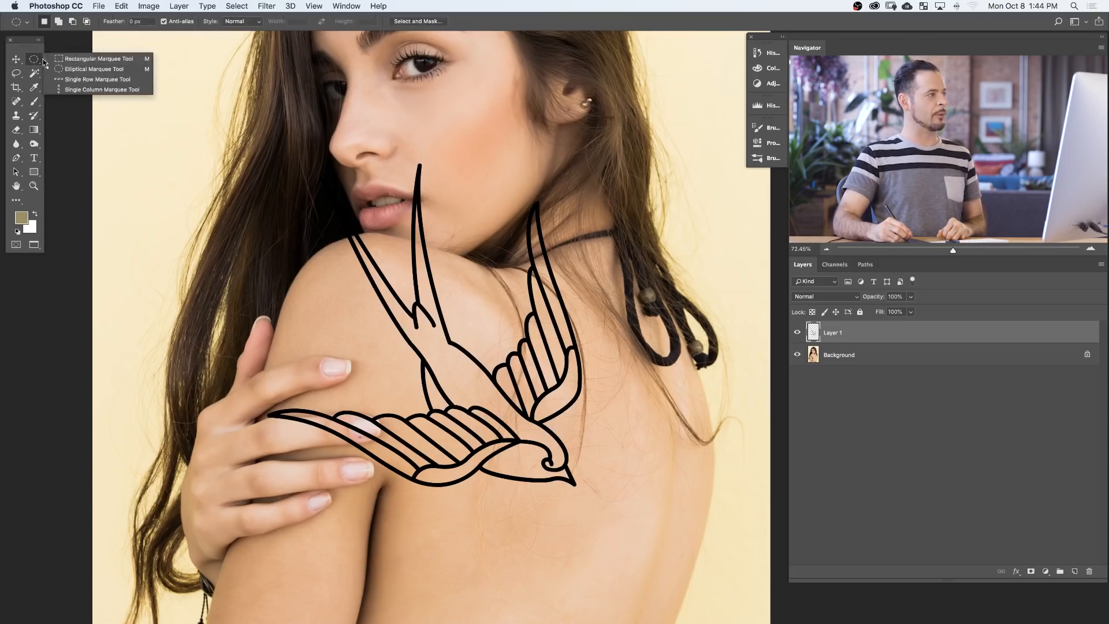
click(87, 57)
drag(222, 136, 645, 530)
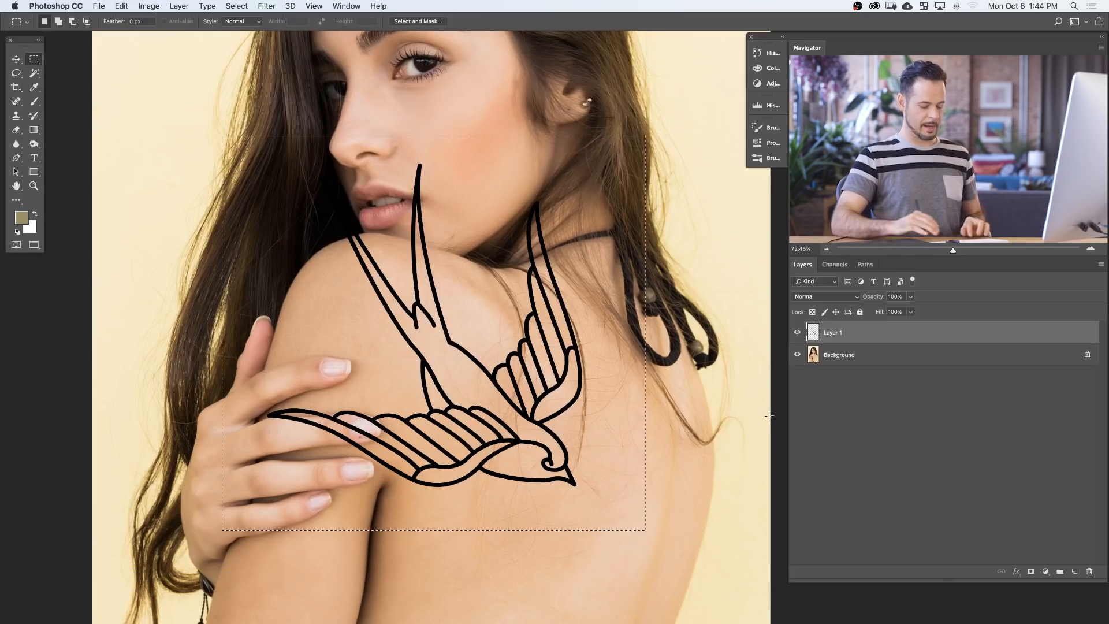
Fill the selected rectangle with white on a new layer and merge that layer with the swallow layer.
key(super+j)
key(shift+BackSpace)
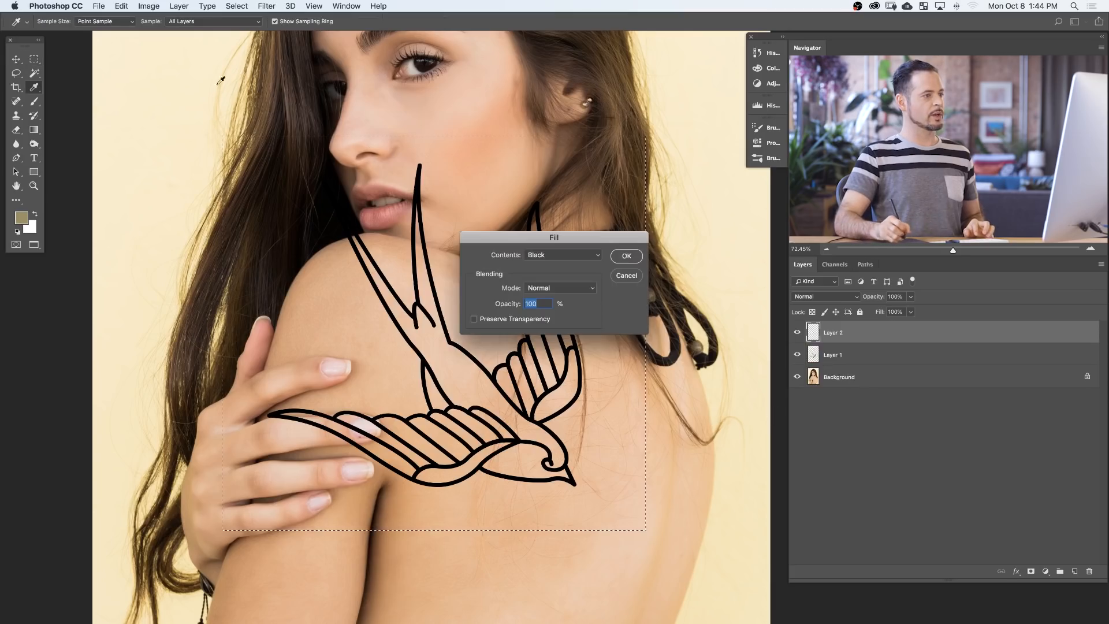
click(542, 254)
click(546, 275)
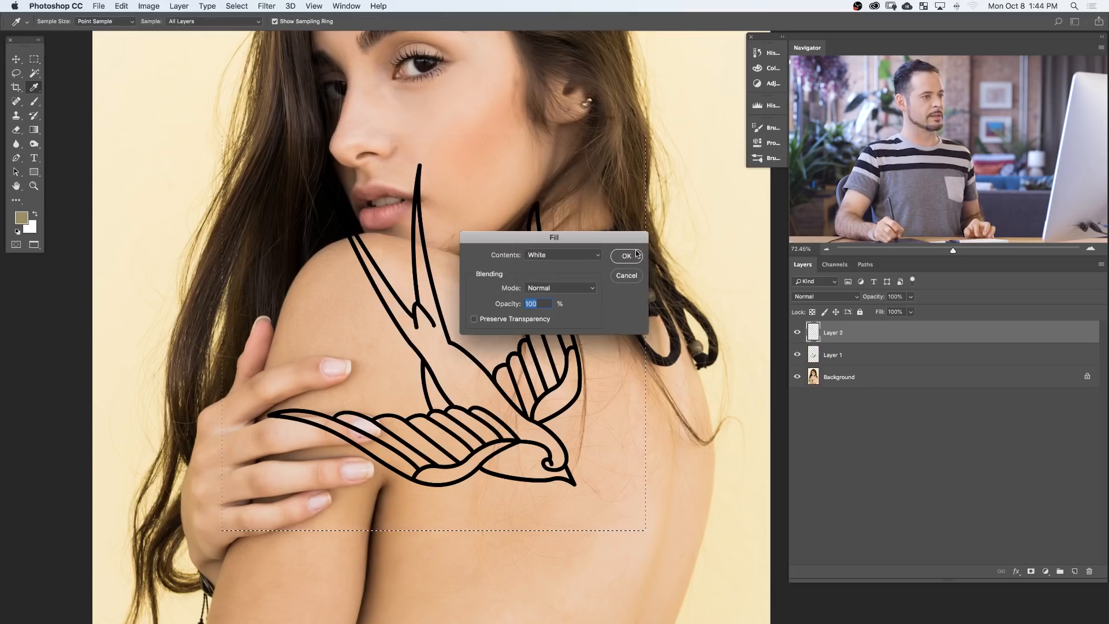
click(629, 255)
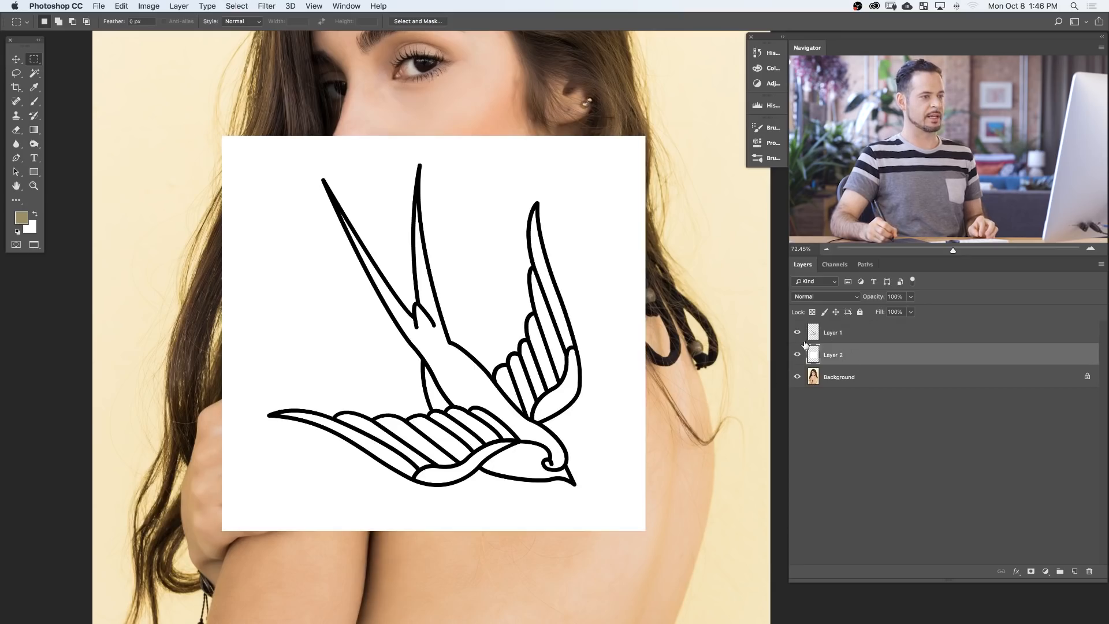
shift+click(849, 339)
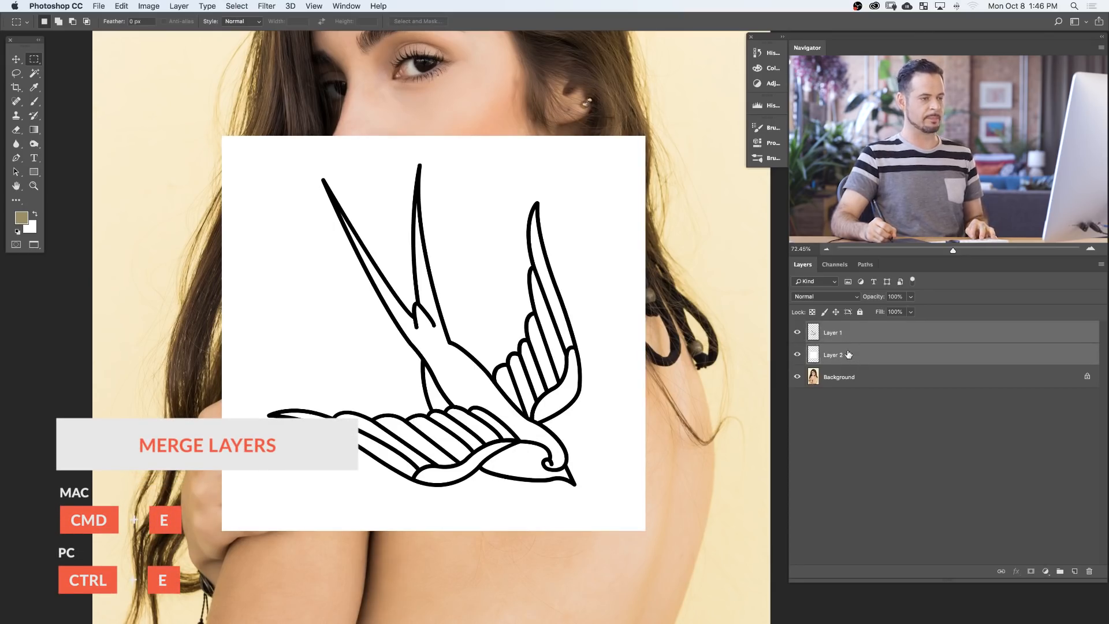
key(super+e)
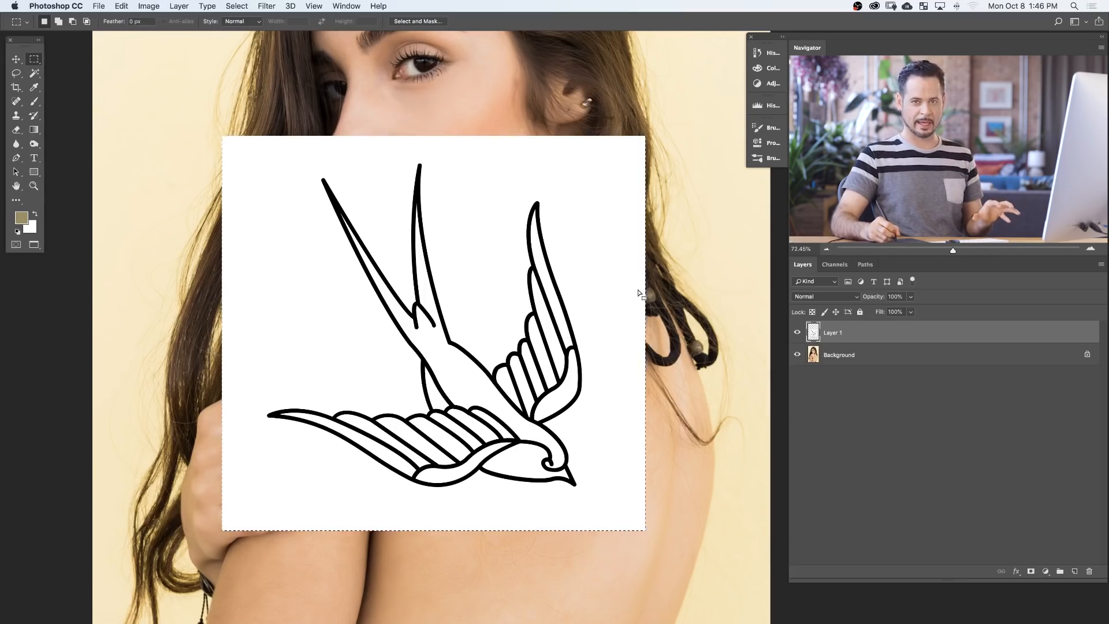
Add a Glass distortion effect to the merged swallow layer through the Filter Gallery, with smoothness 10.
click(266, 6)
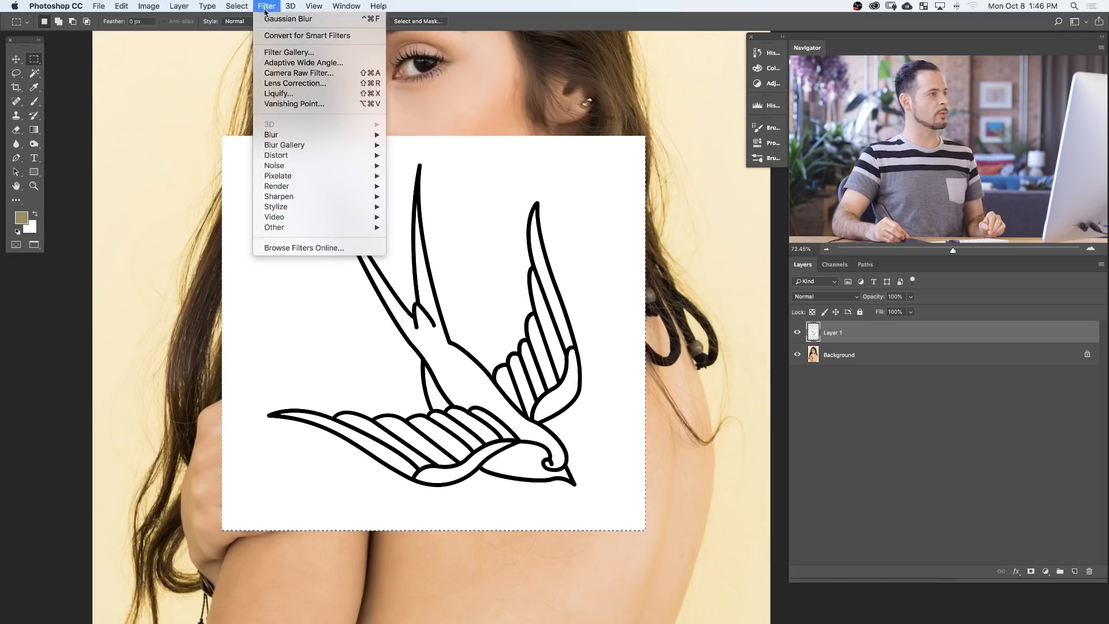
click(280, 52)
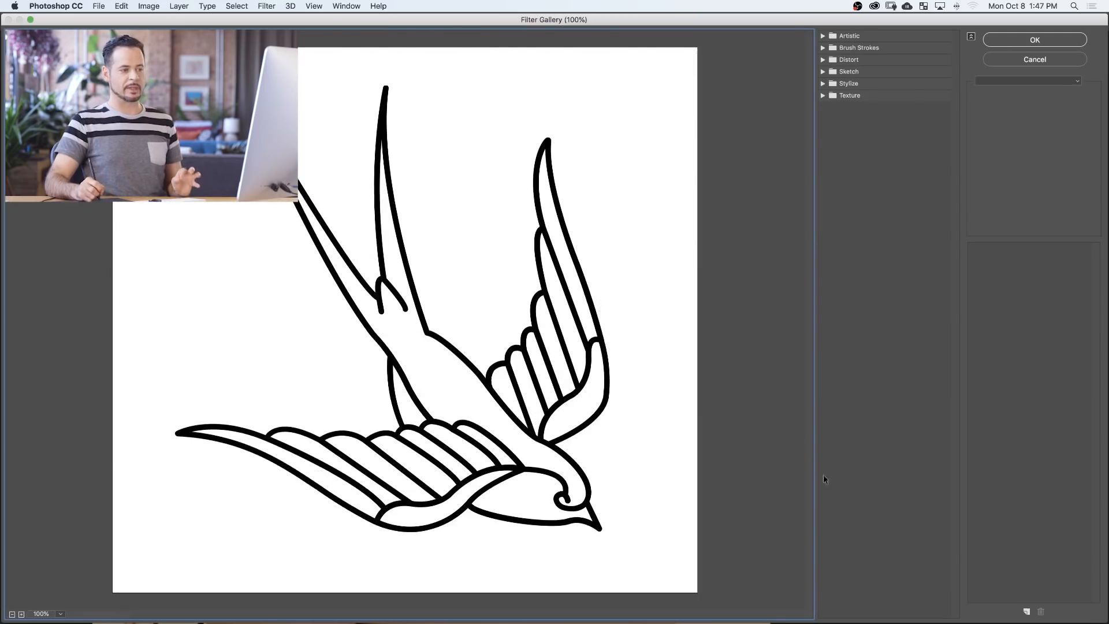
click(823, 48)
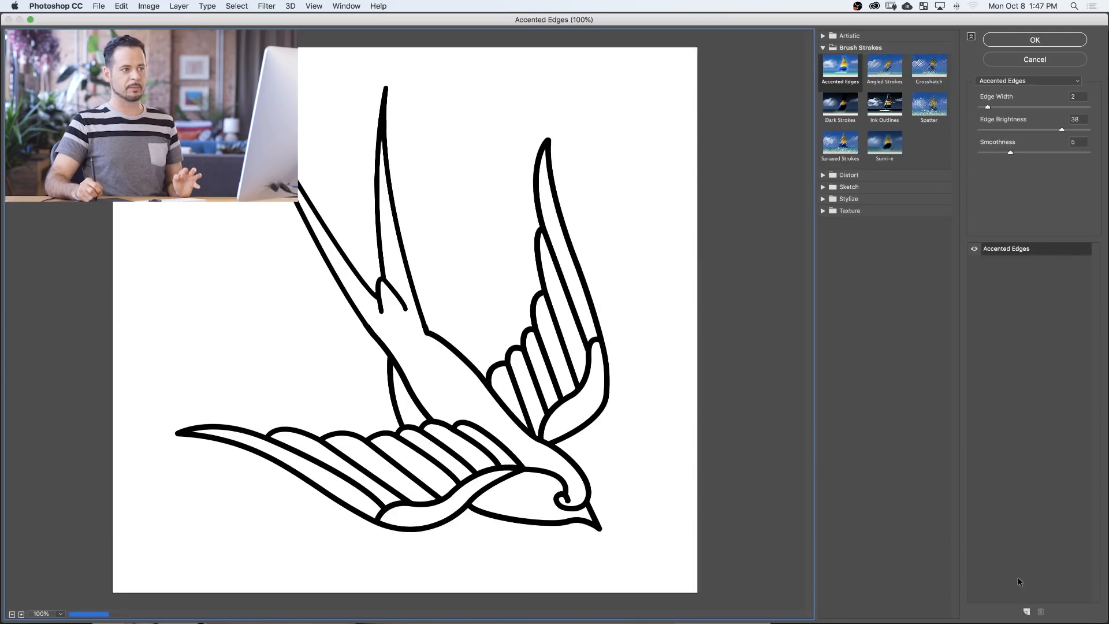
click(823, 175)
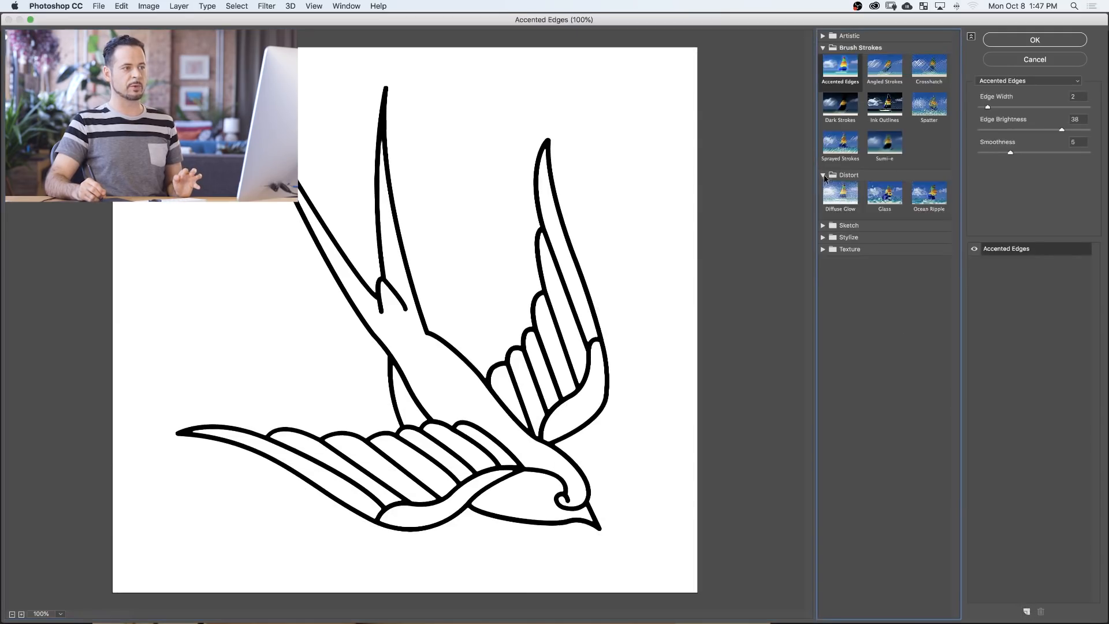
click(888, 196)
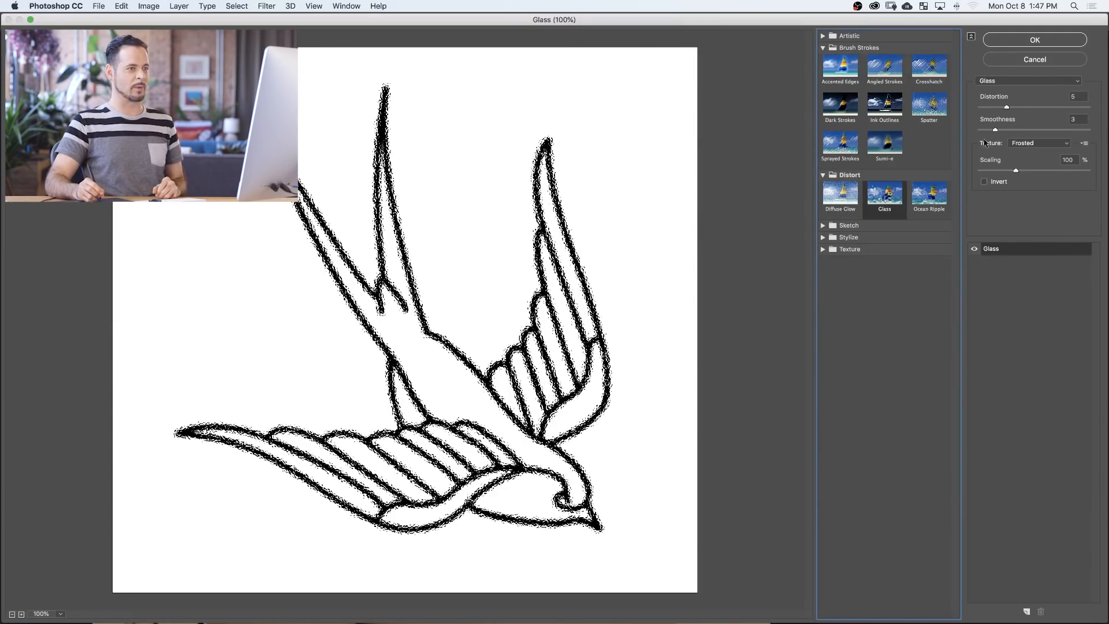
drag(1011, 133, 1026, 132)
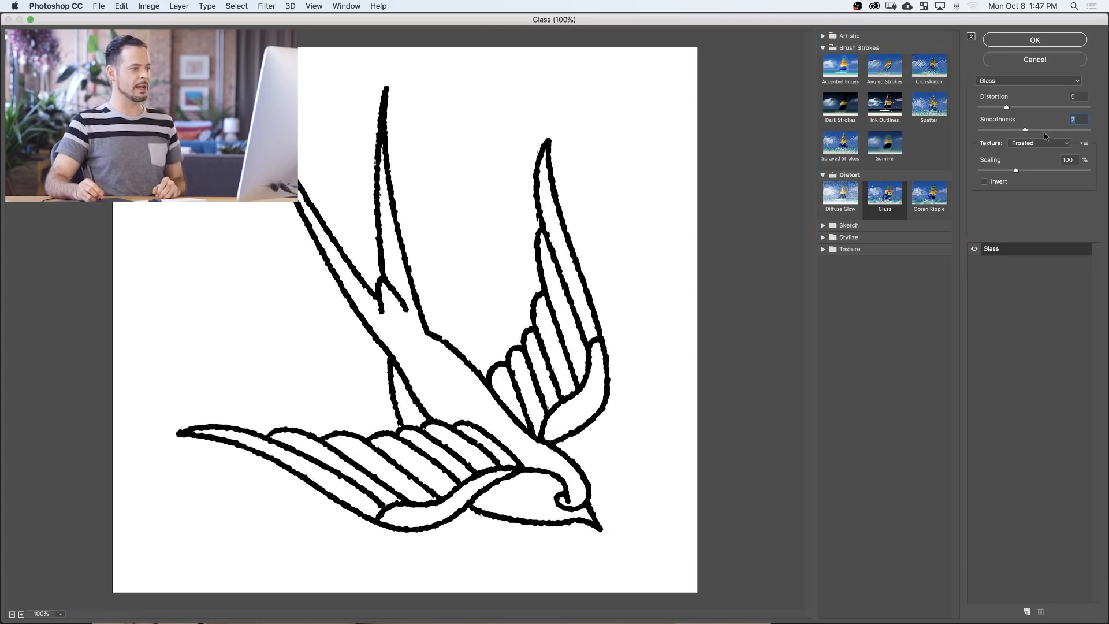
click(1038, 130)
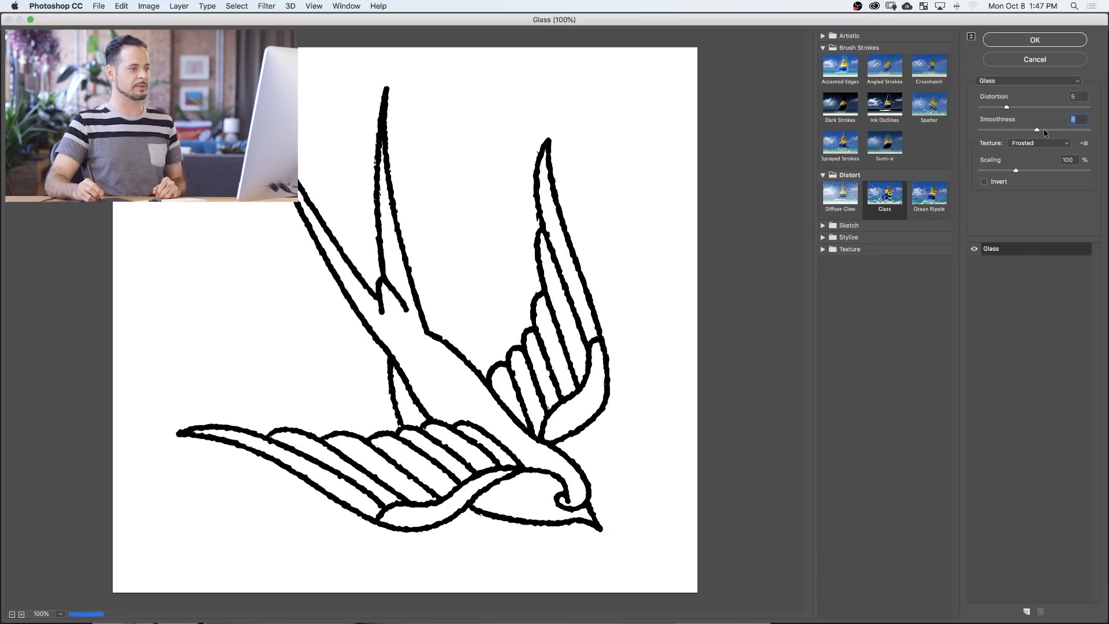
click(1052, 130)
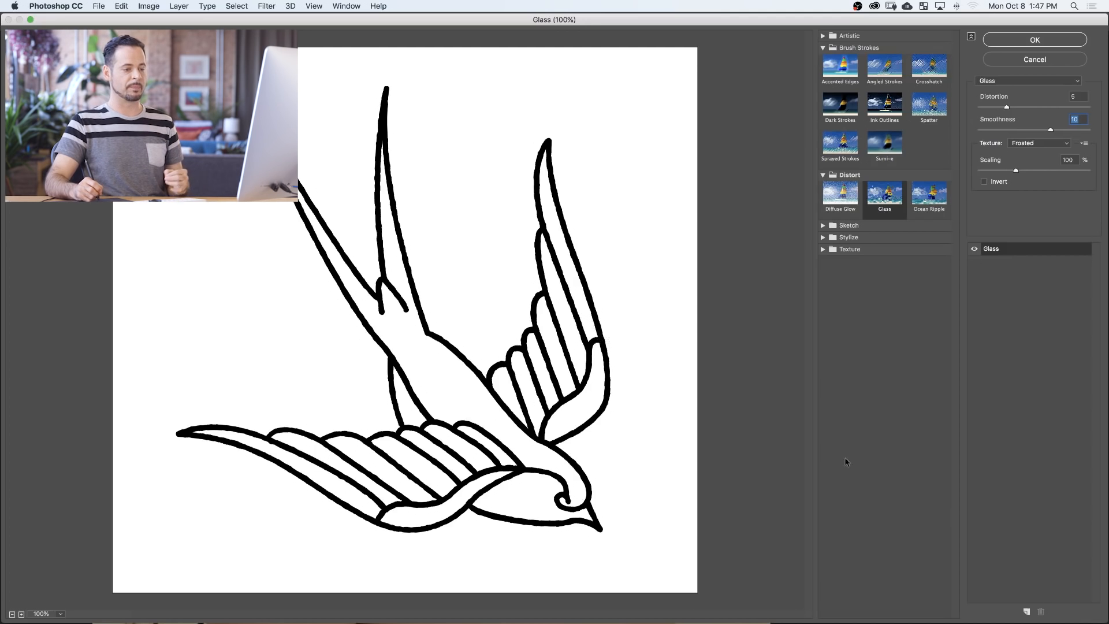
Add a second Glass effect layer with distortion 6, smoothness 15 and scaling 185%.
click(1026, 612)
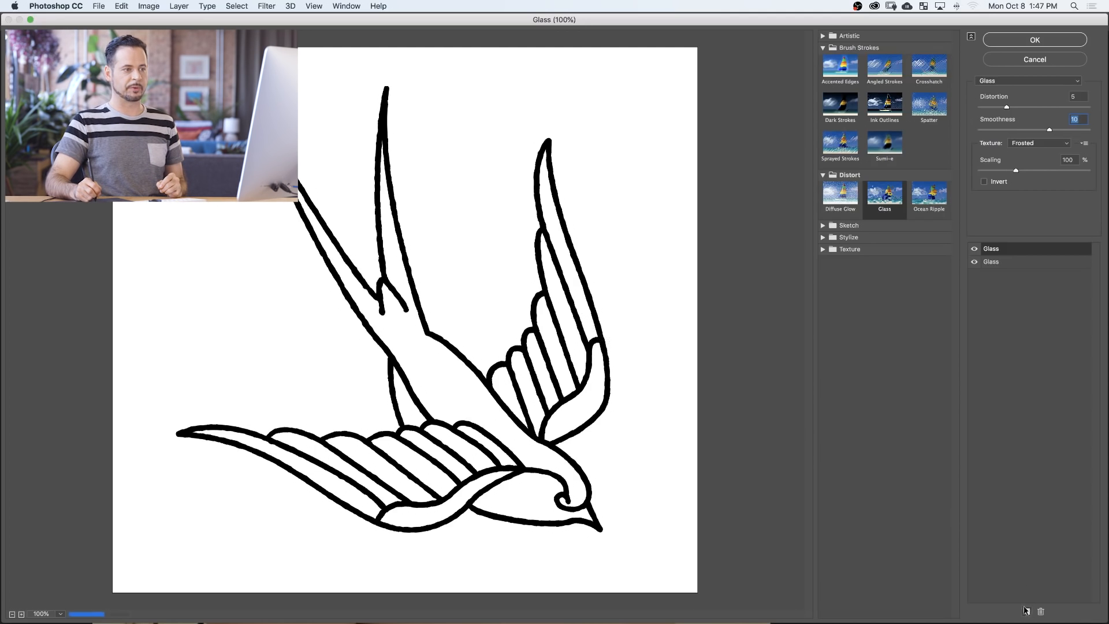
drag(1046, 170, 1066, 172)
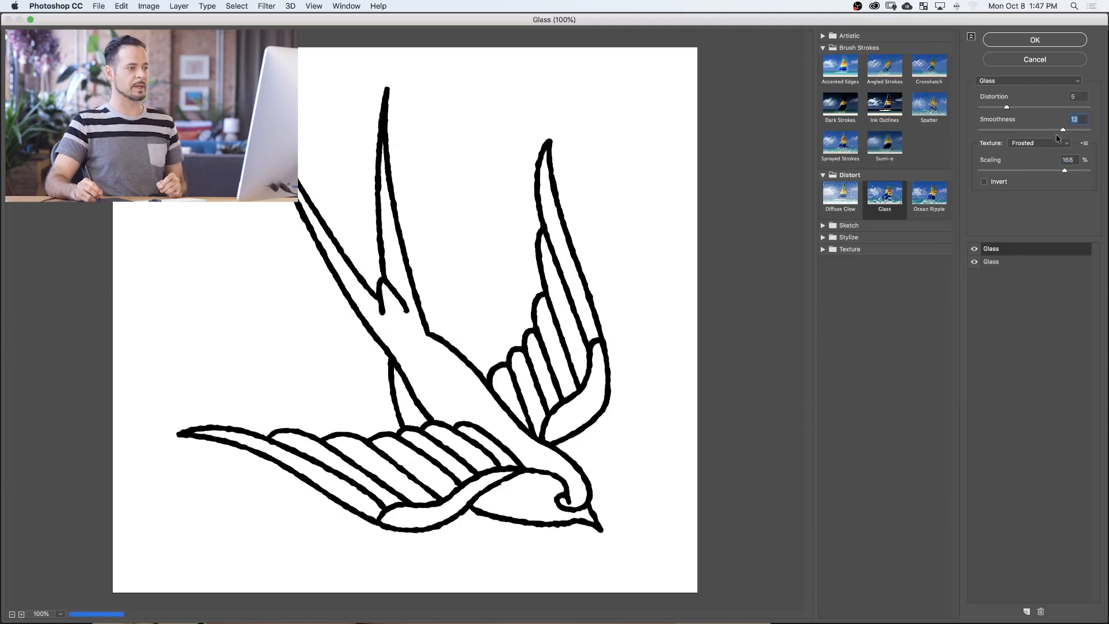
drag(1065, 170, 1069, 171)
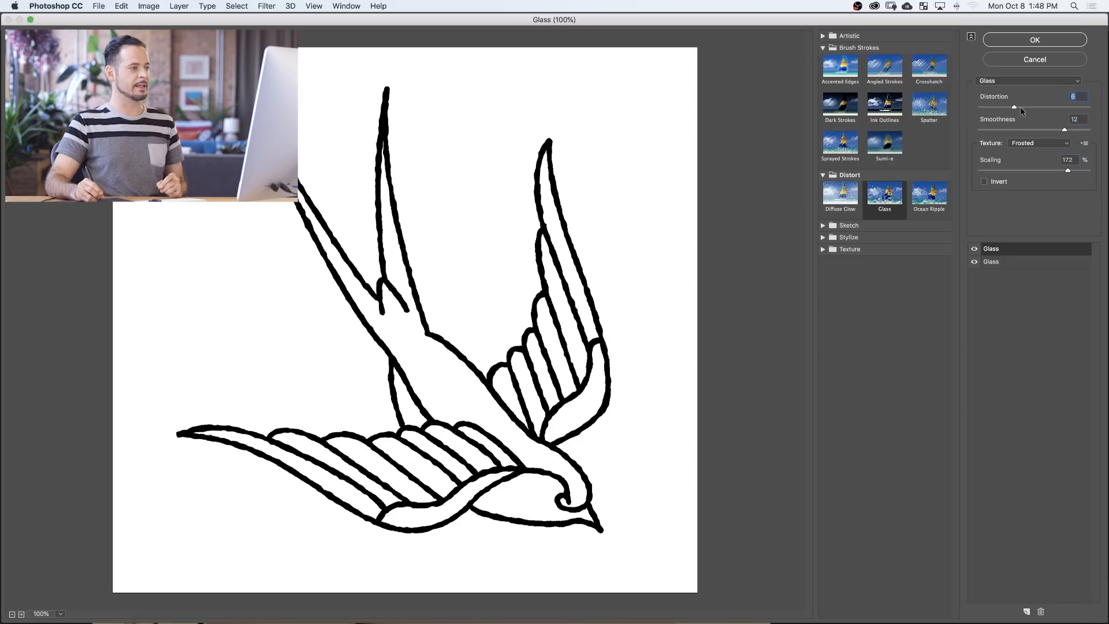
drag(1024, 110, 1024, 109)
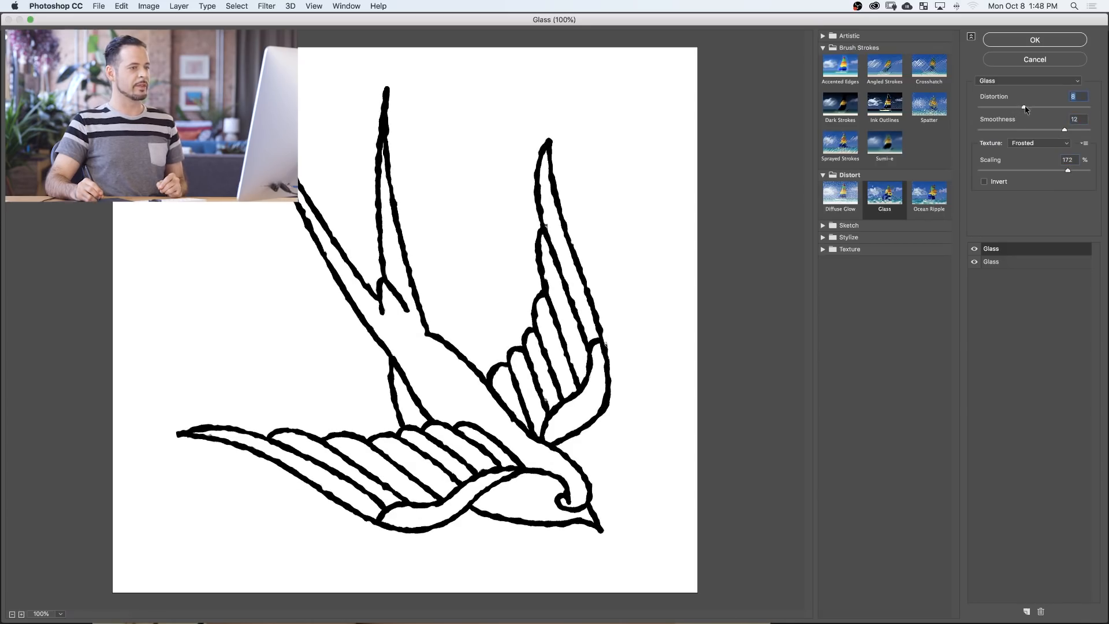
click(1011, 108)
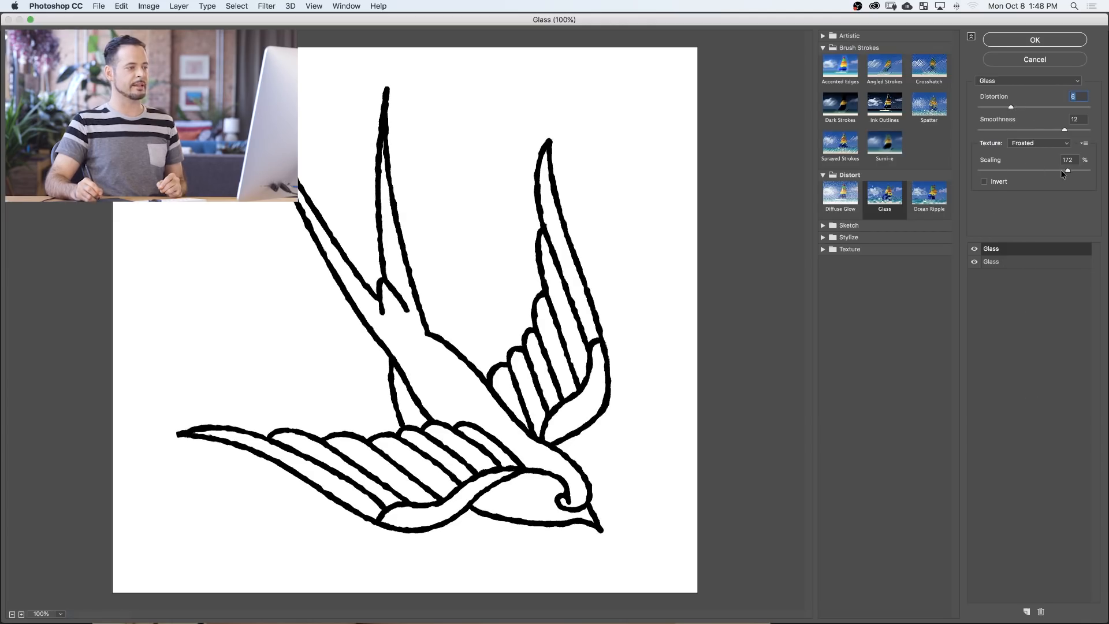
click(1077, 171)
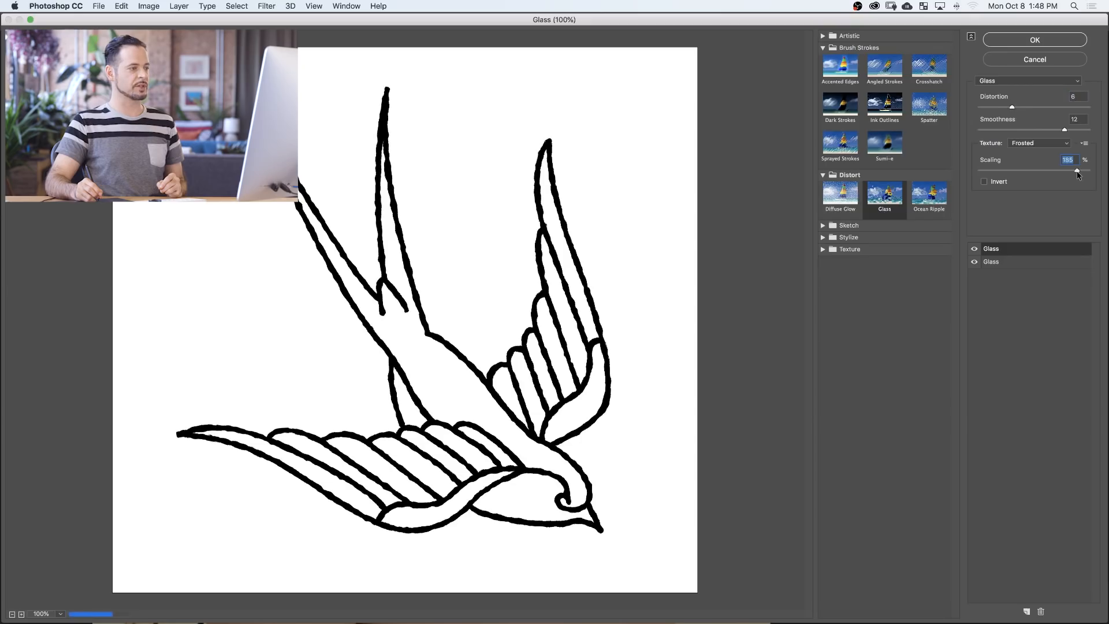
click(1077, 130)
click(1079, 130)
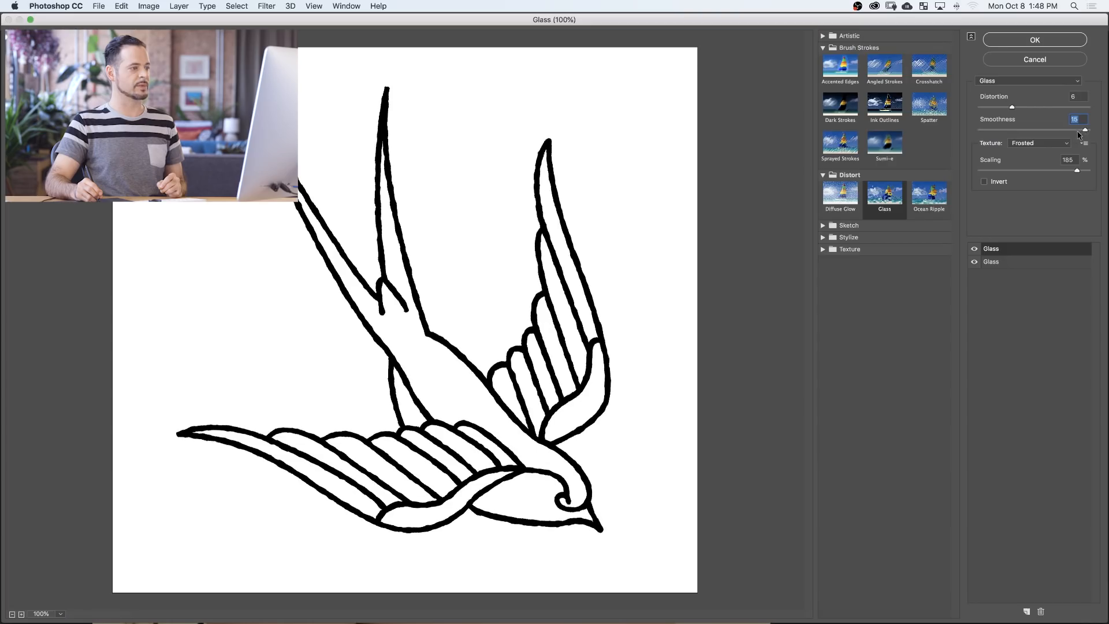
Add a third Glass effect layer and set its scaling to 200% and distortion to 4.
click(1027, 612)
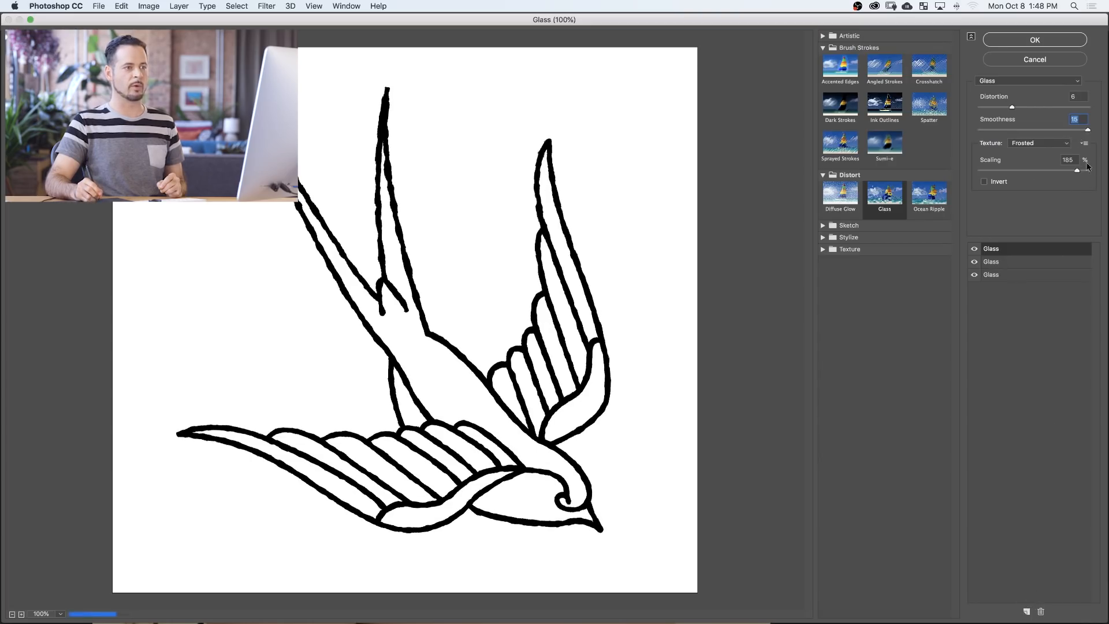
drag(1079, 170, 1091, 170)
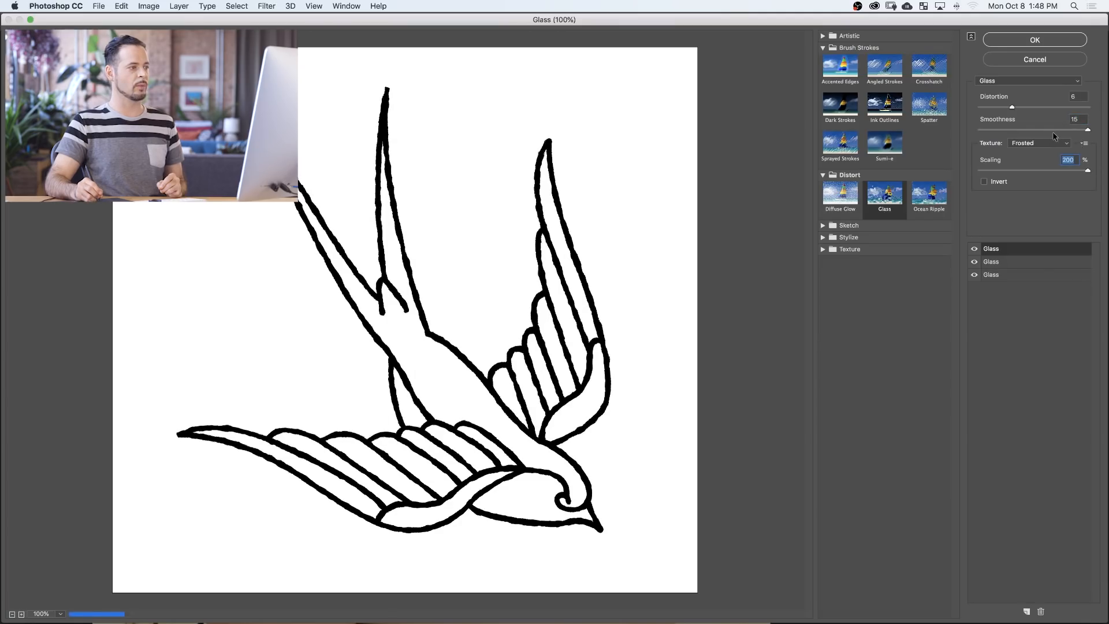
drag(1012, 108, 1001, 108)
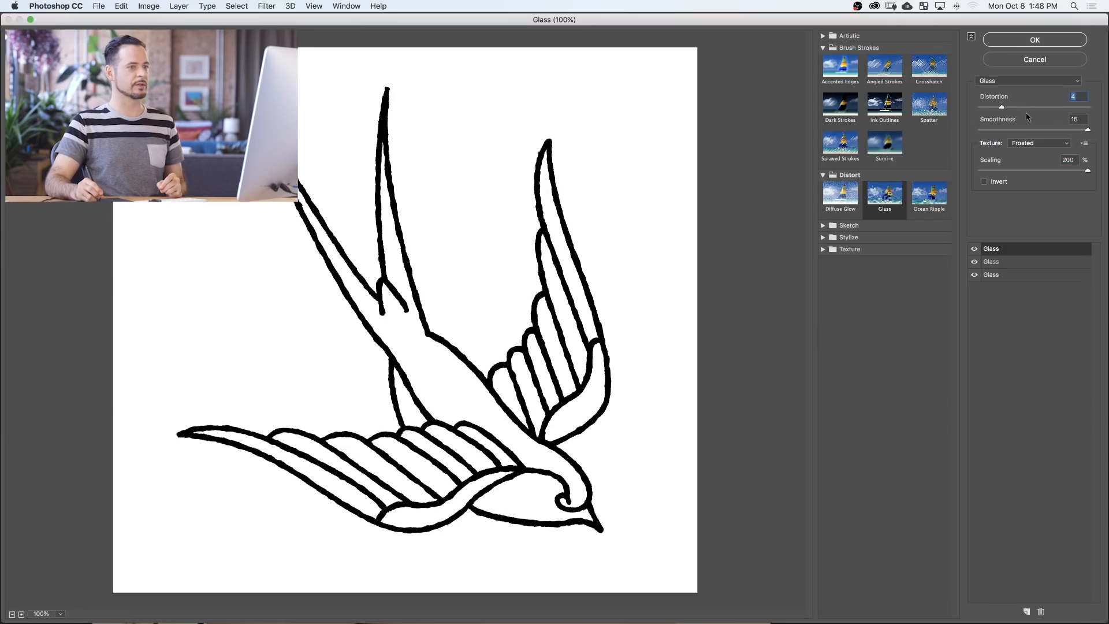
Add a fourth Glass effect layer with scaling 68% and distortion 12, and apply the whole filter stack to the swallow layer.
click(1027, 613)
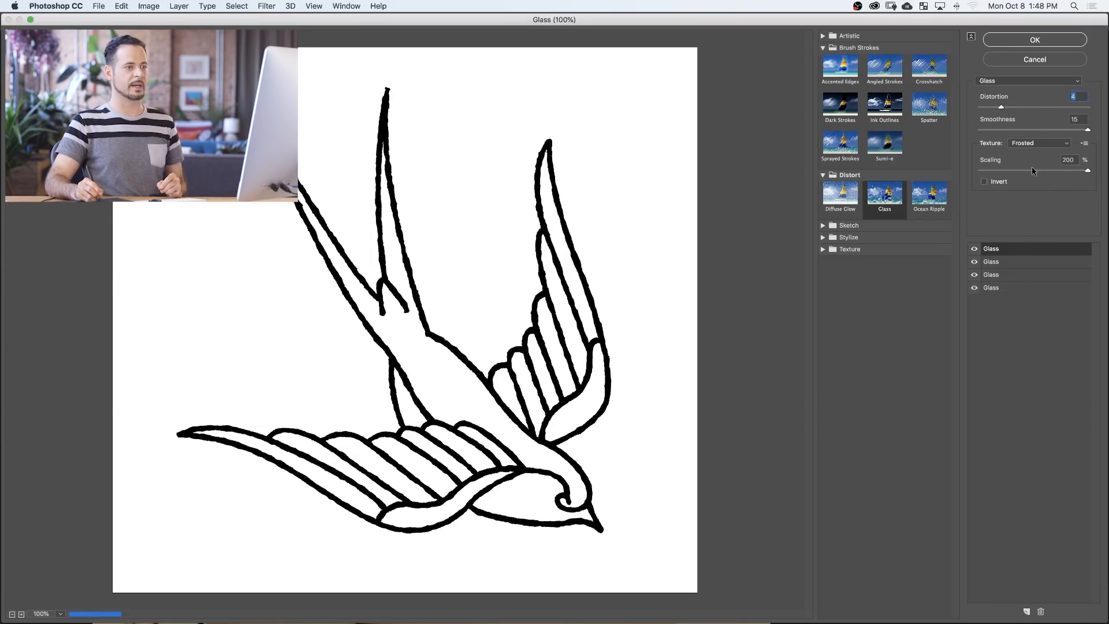
click(994, 171)
click(1040, 108)
drag(1040, 108, 1045, 108)
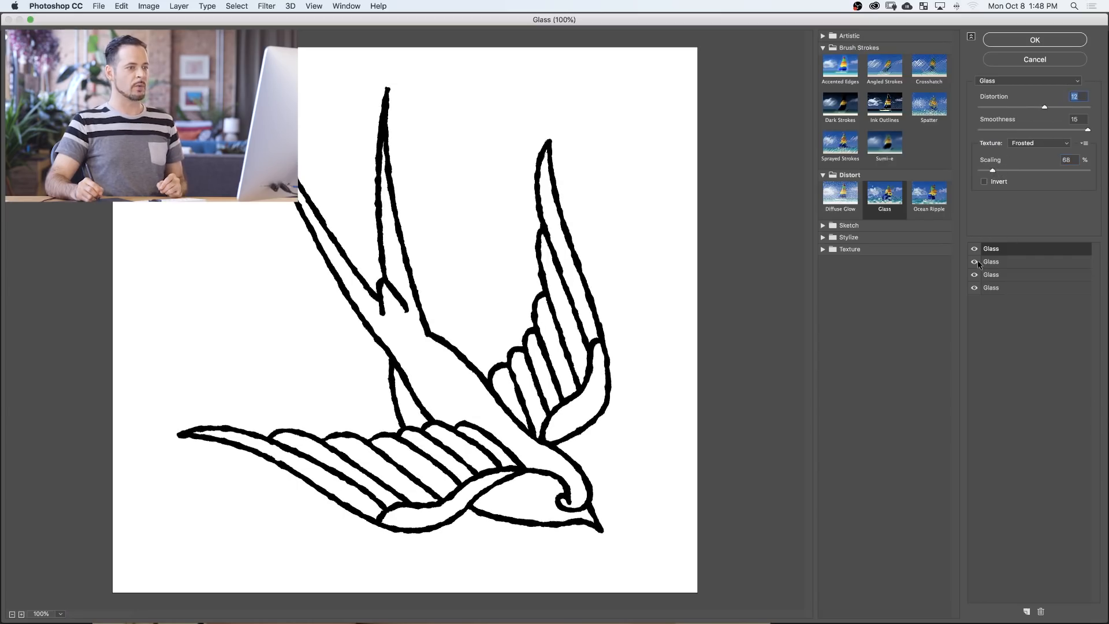
drag(975, 251, 975, 272)
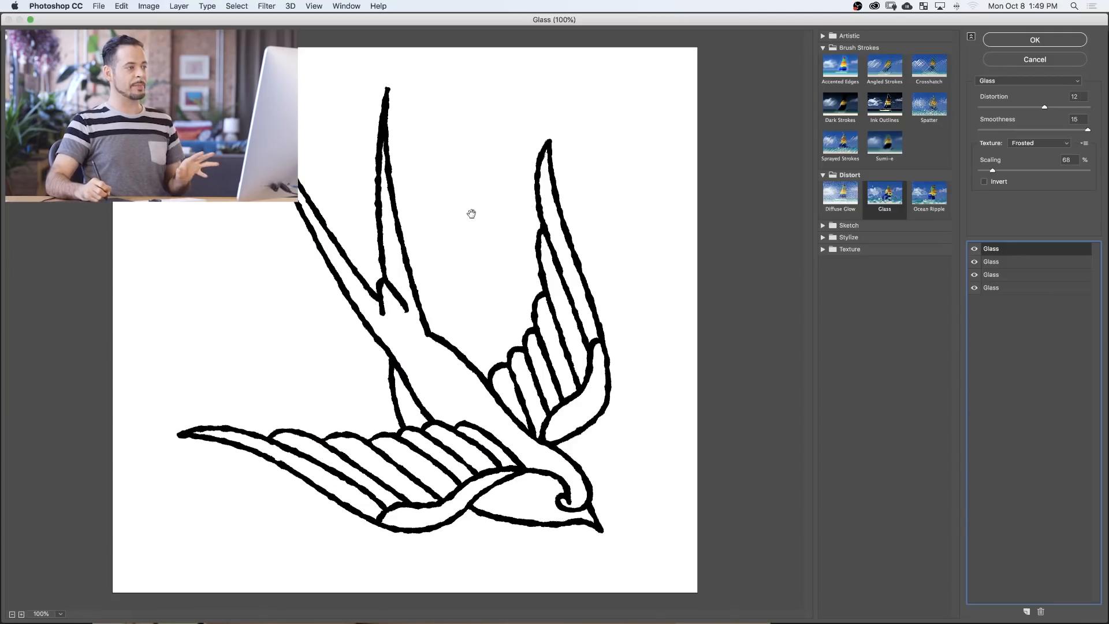
key(Return)
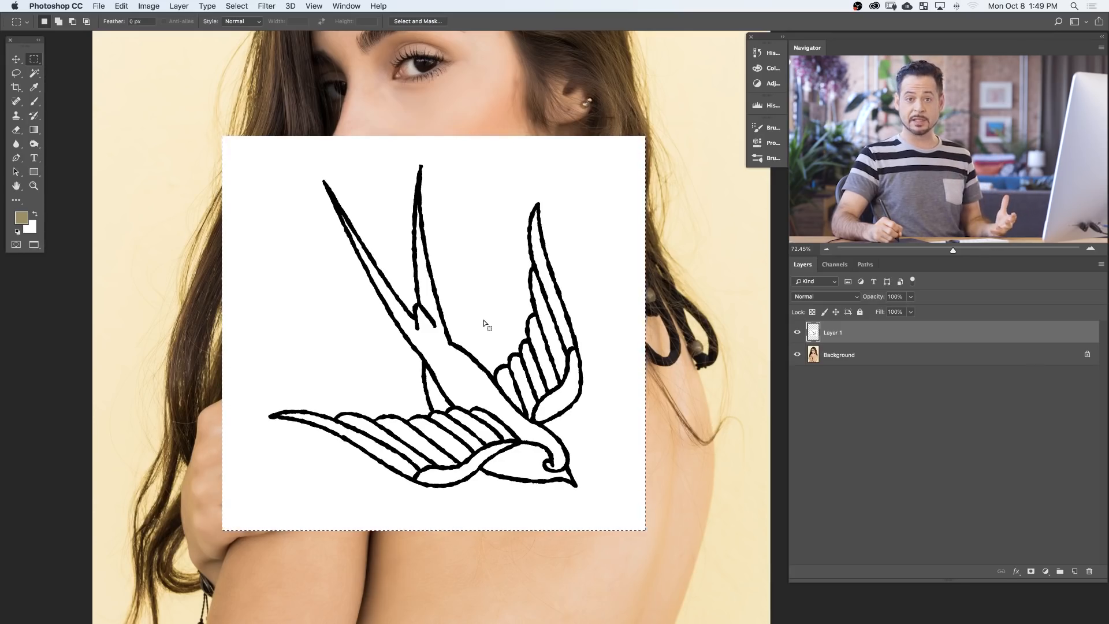
Load the Blue channel as a selection and invert it to select the dark swallow lines.
click(345, 7)
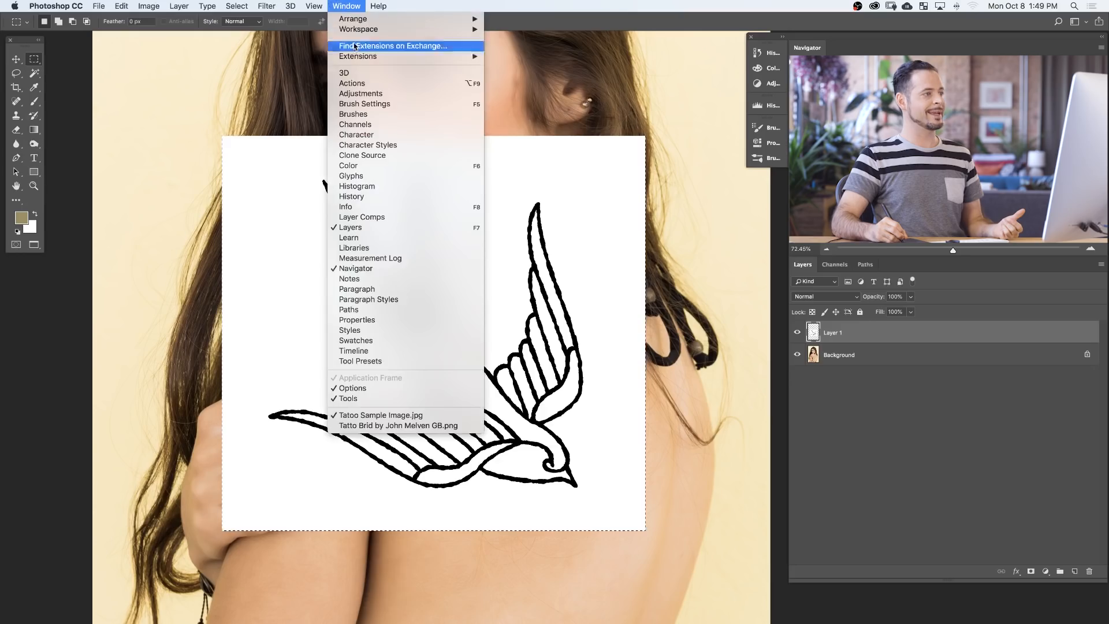
click(371, 126)
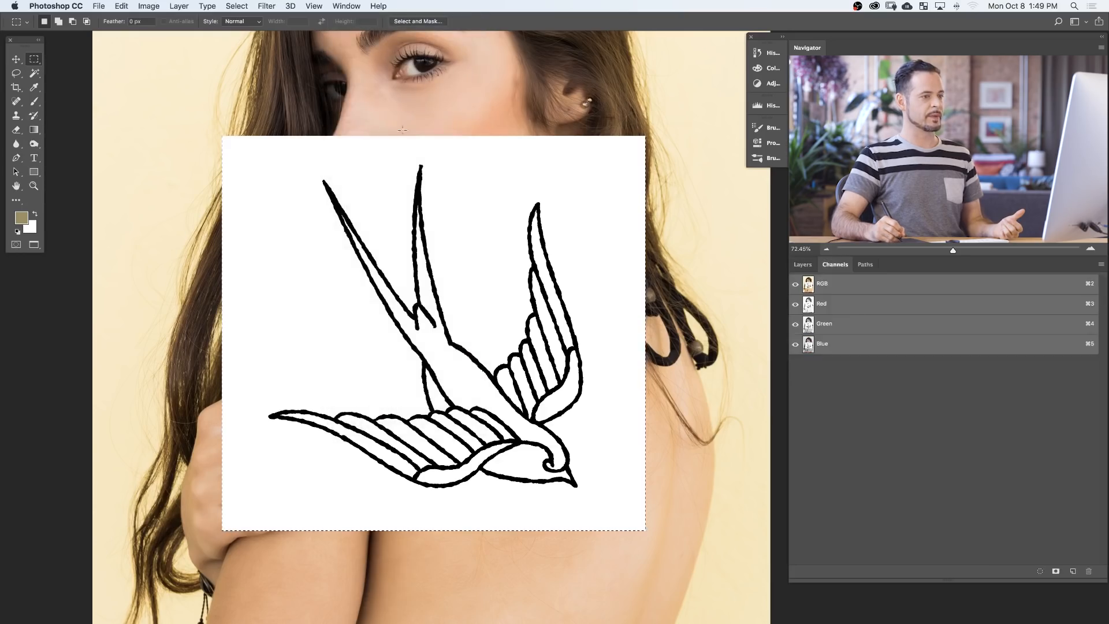
click(839, 349)
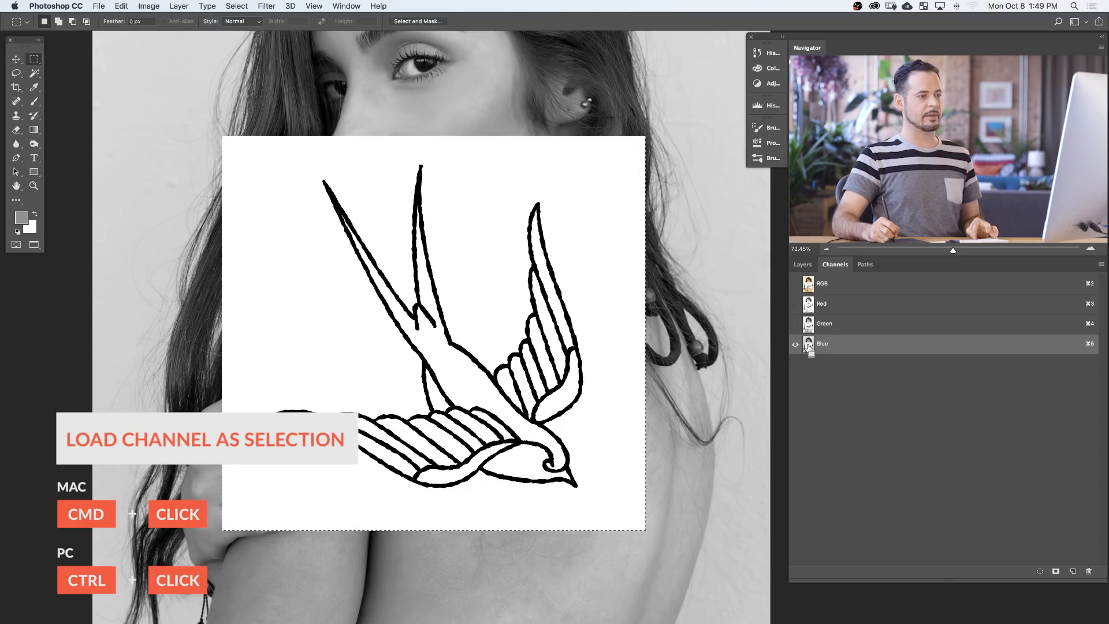
super+click(809, 345)
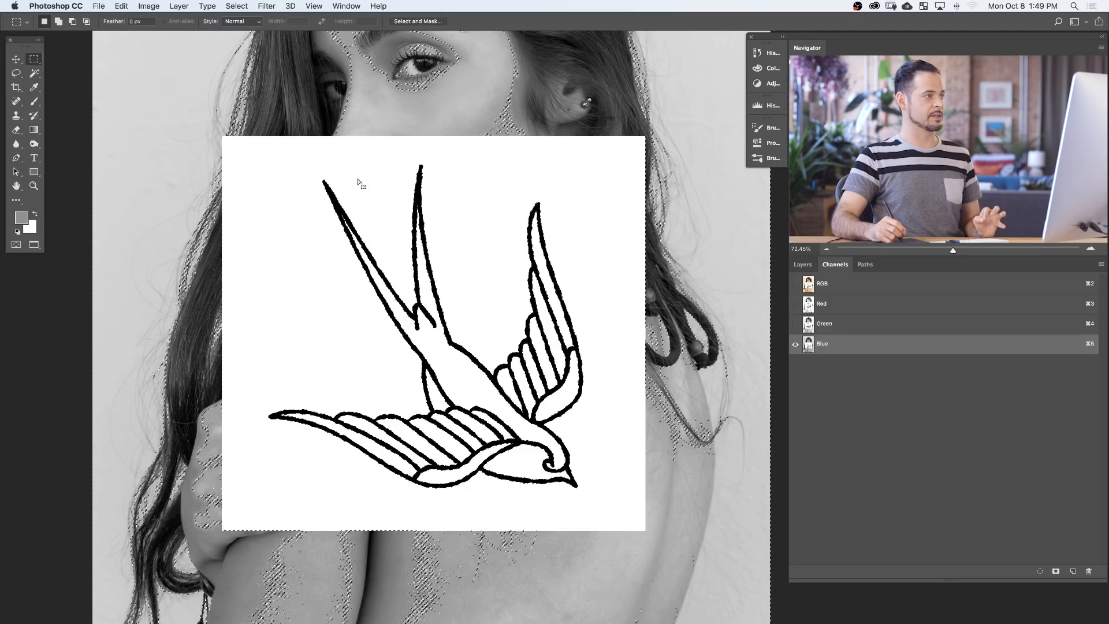
click(236, 6)
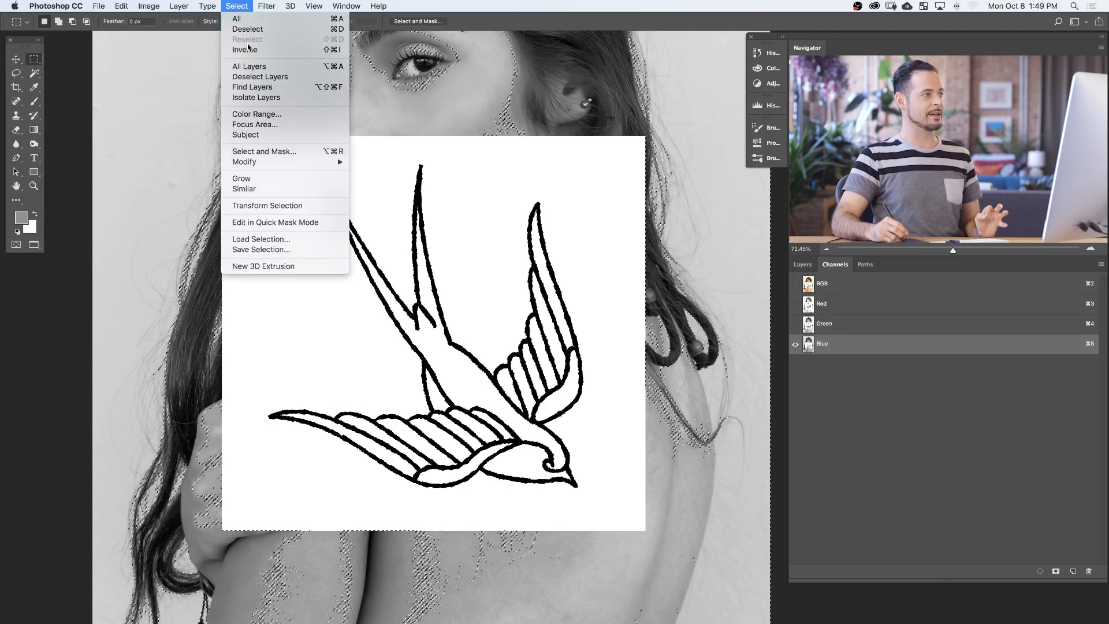
click(249, 50)
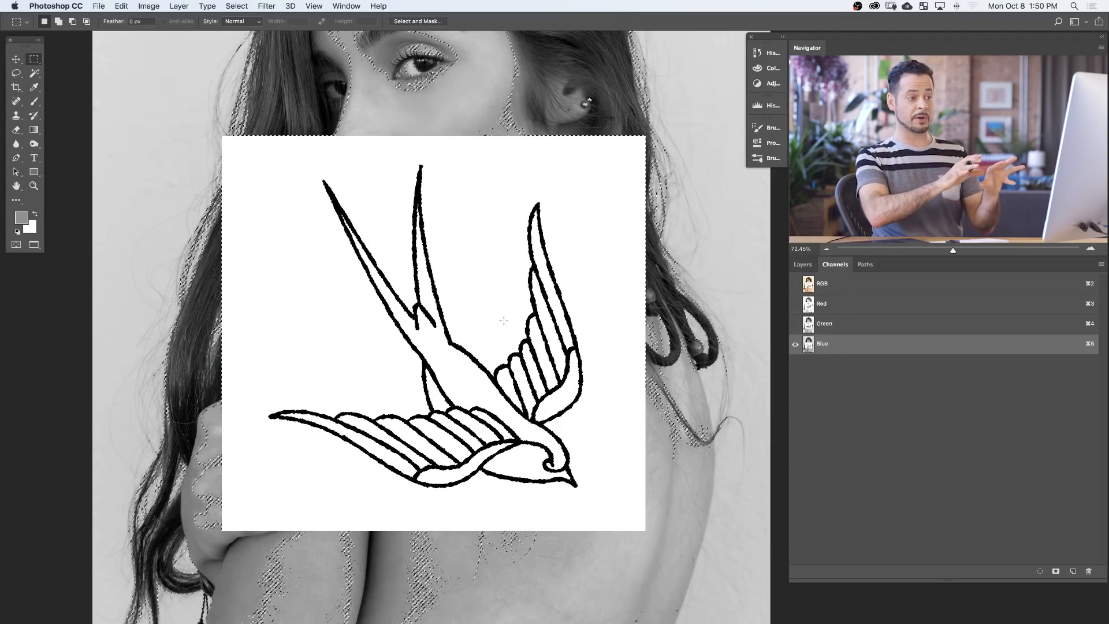
Create a new layer above the swallow layer and hide Layer 1.
click(802, 264)
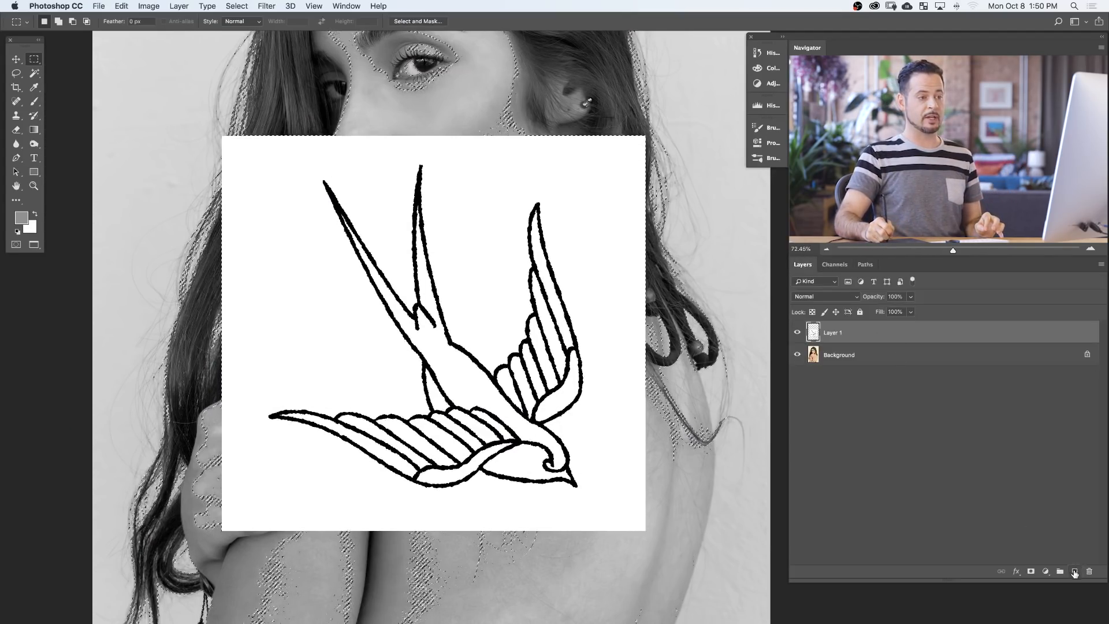
click(1074, 571)
click(797, 354)
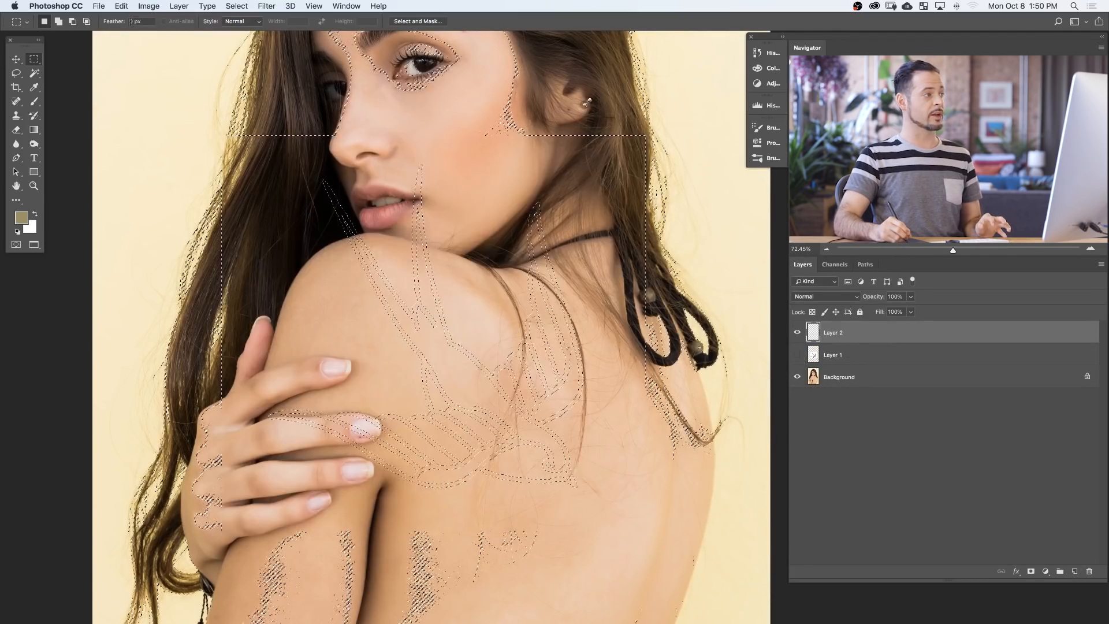
Fill the selection with black on the new layer, then deselect.
click(122, 7)
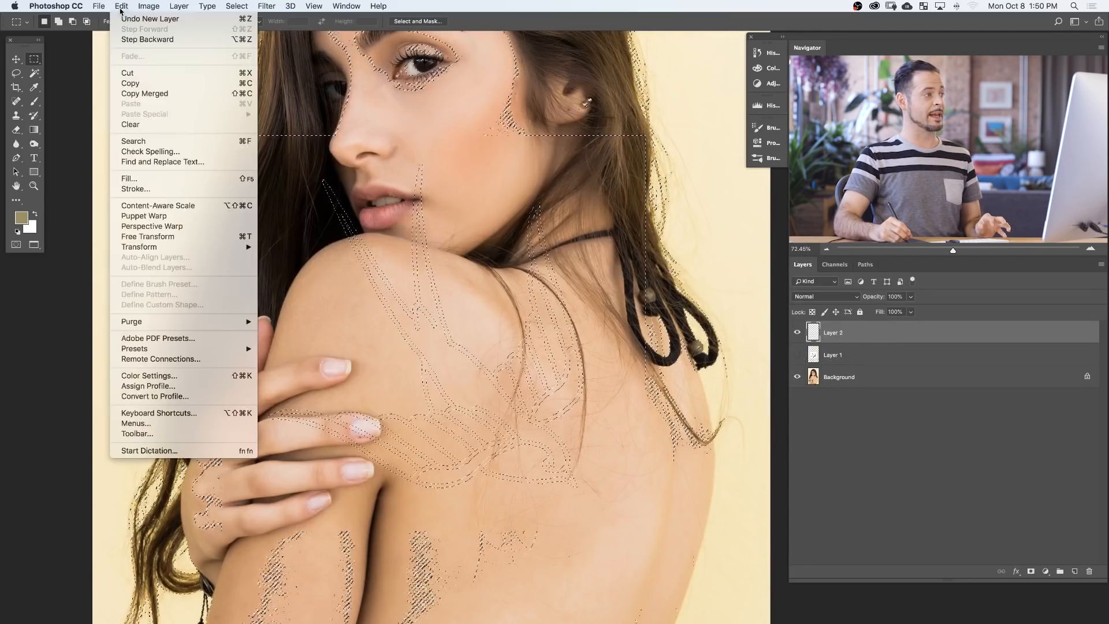
click(143, 180)
click(552, 256)
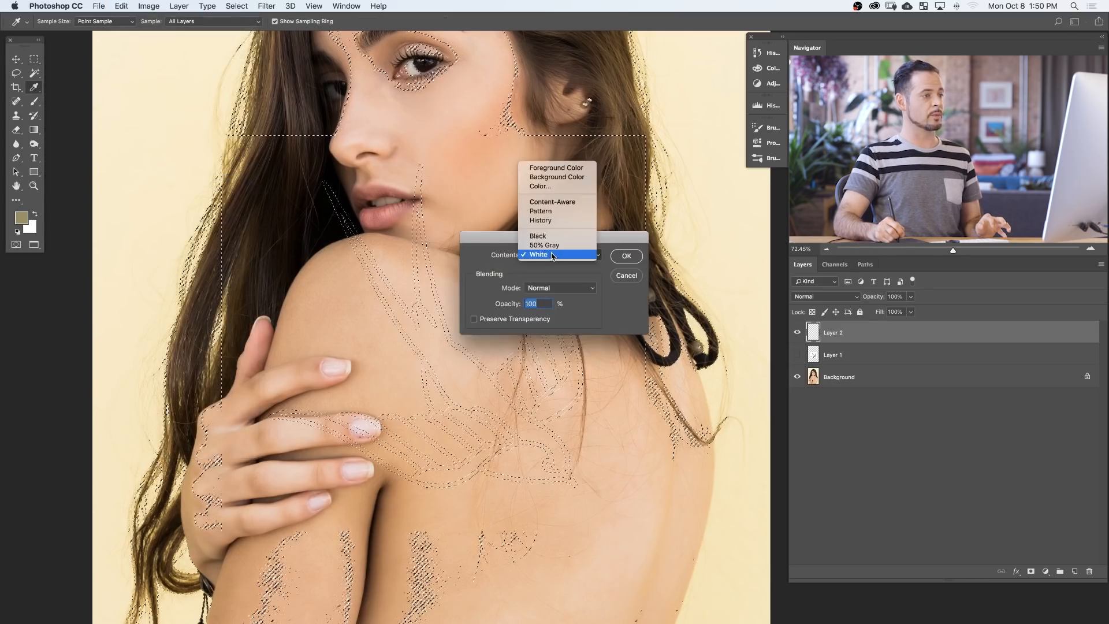
click(551, 236)
click(626, 256)
key(m)
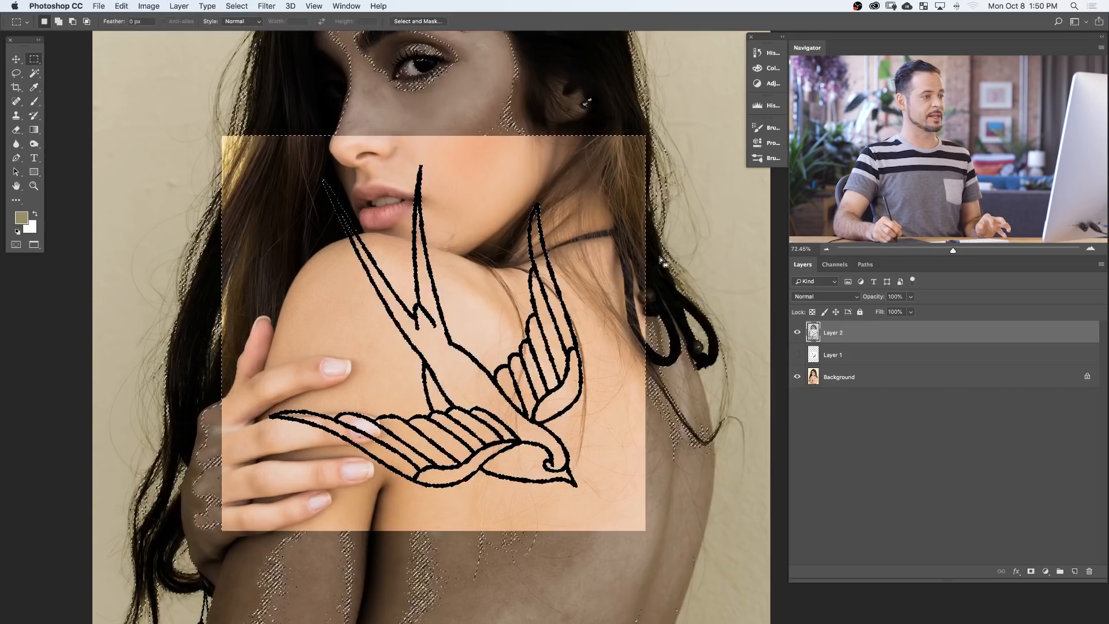
key(super+d)
Toggle the black-filled layer's visibility to compare the image with and without it.
key(super+minus)
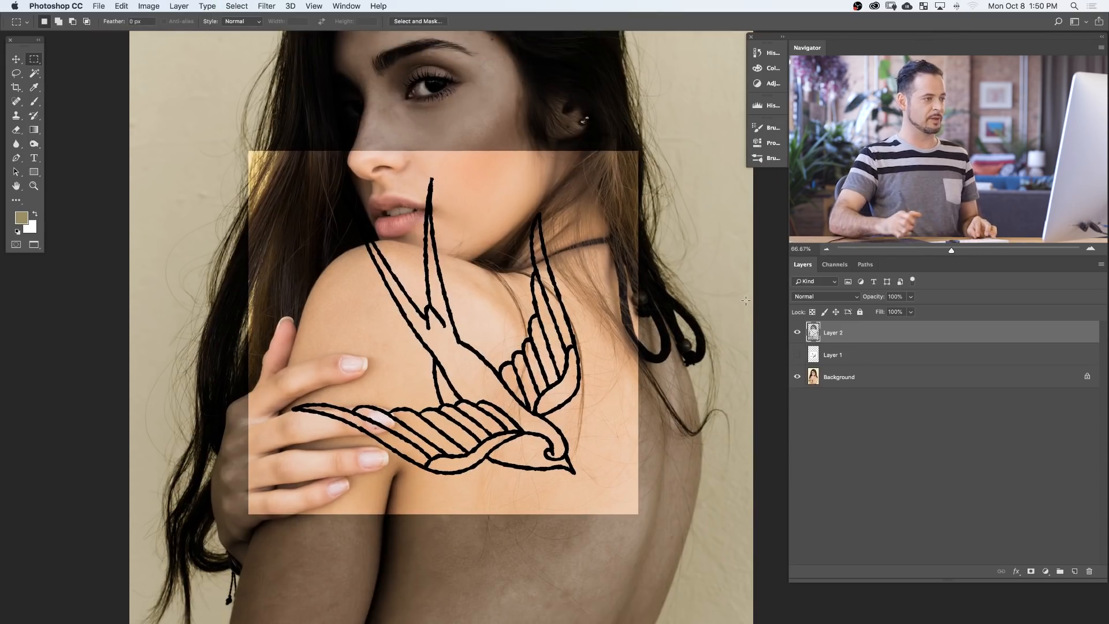
click(797, 333)
click(797, 333)
click(797, 334)
click(797, 333)
click(796, 333)
click(796, 333)
click(796, 334)
click(796, 334)
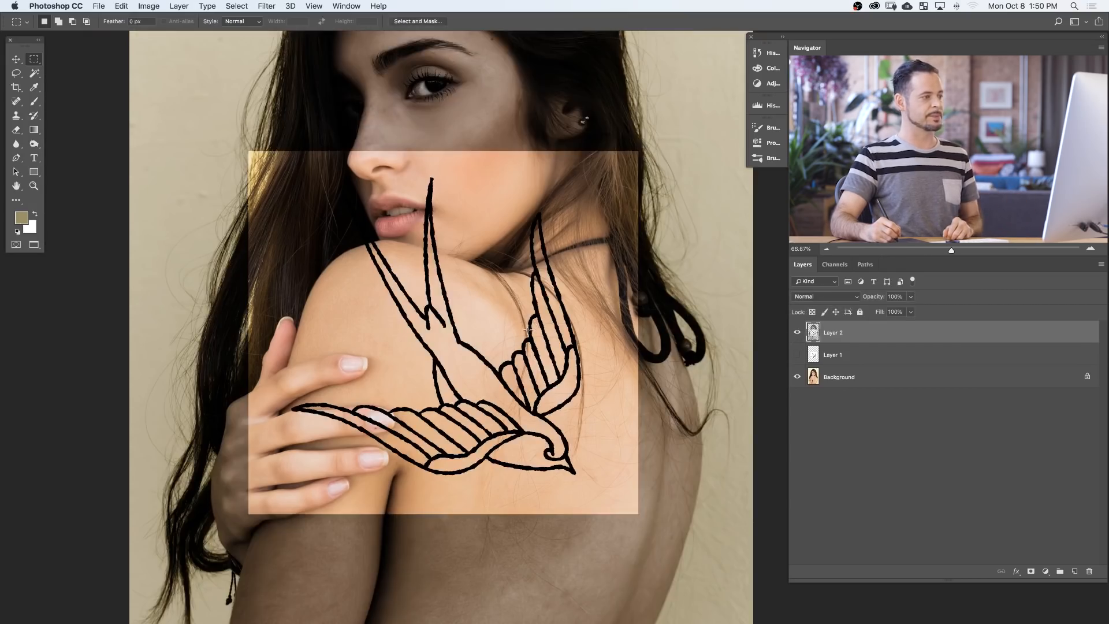
Select a rectangular area around the swallow, invert the selection and delete the black fill outside it.
click(34, 59)
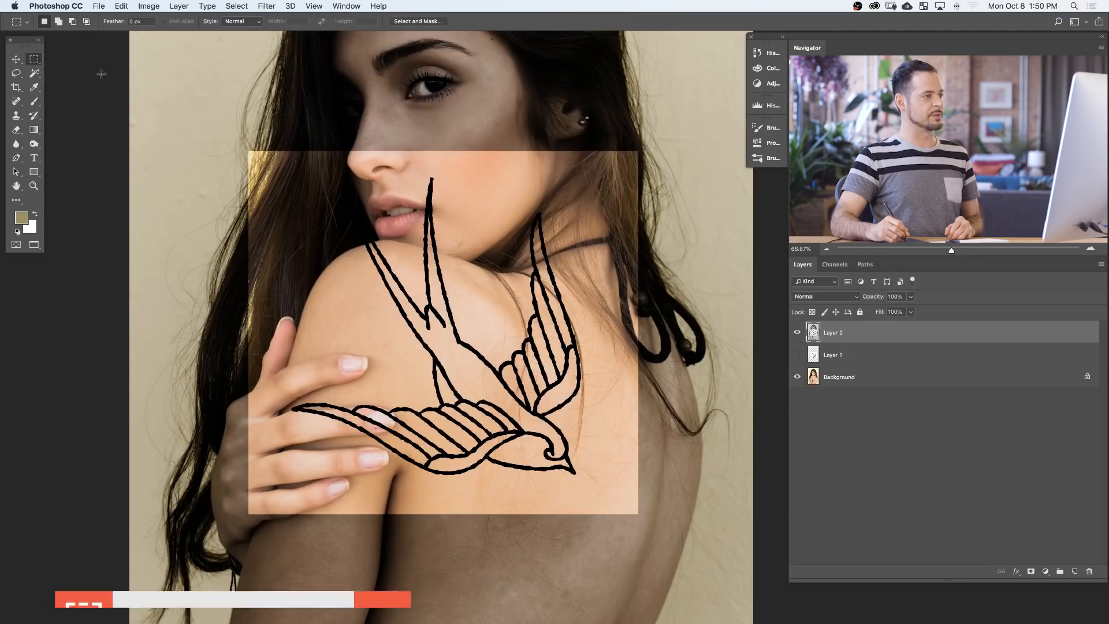
drag(288, 170, 609, 498)
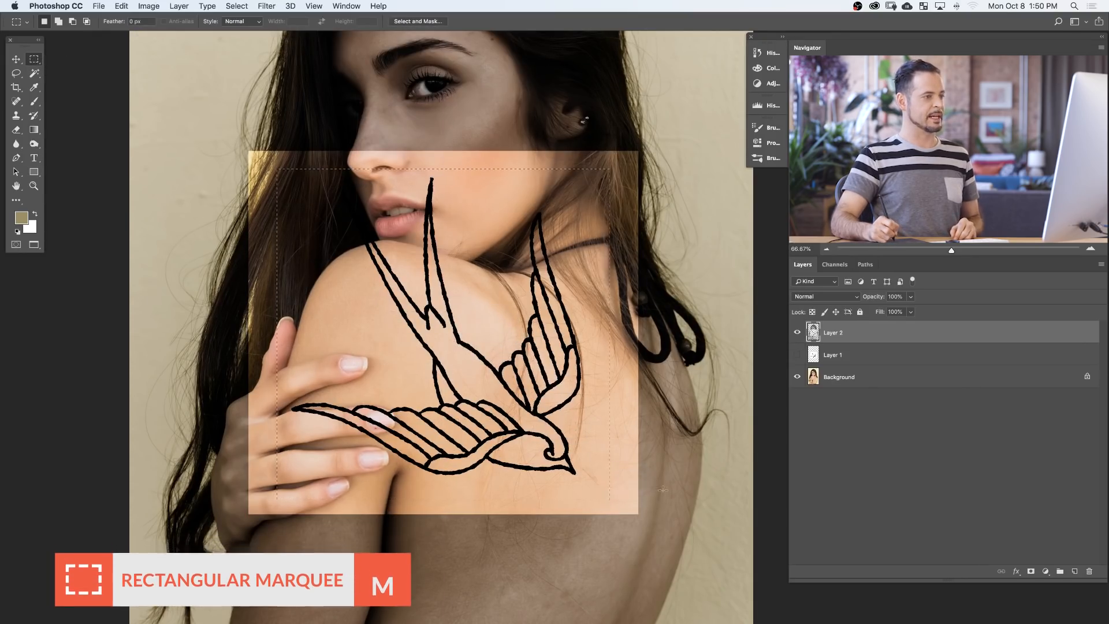
click(236, 6)
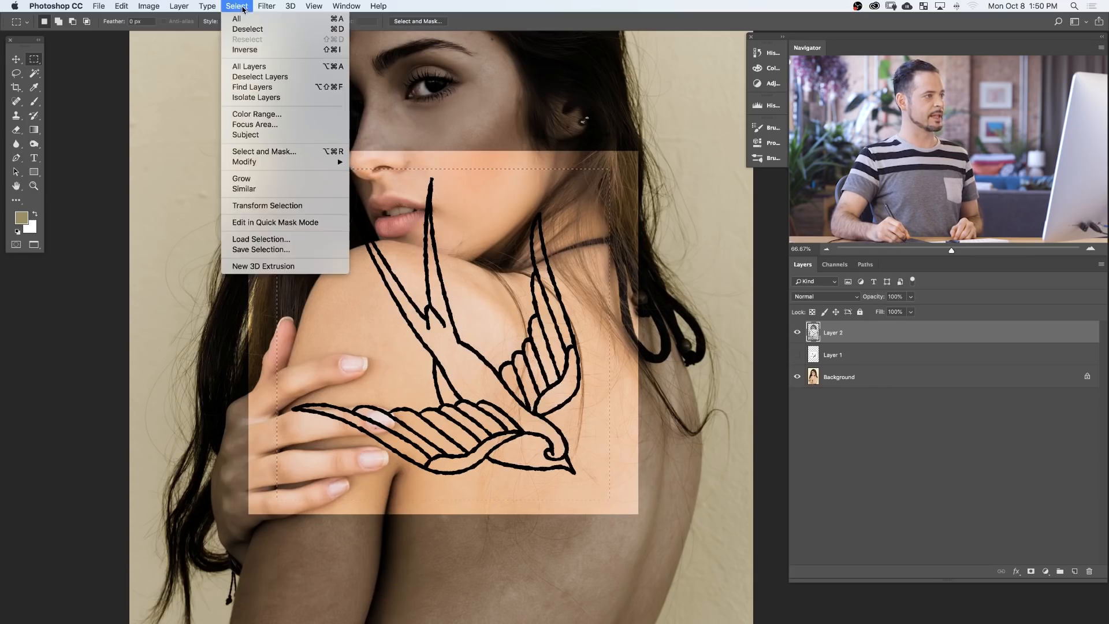
click(254, 50)
key(Delete)
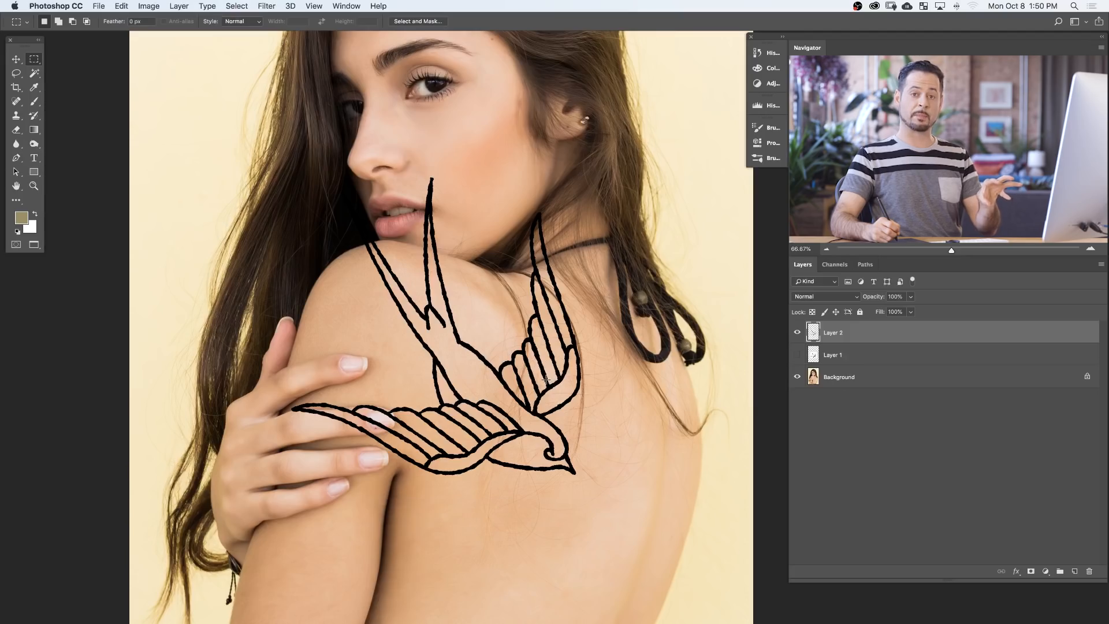
Transform the swallow to about 32% of its size, rotate it about -8° and place it on the woman's shoulder.
key(v)
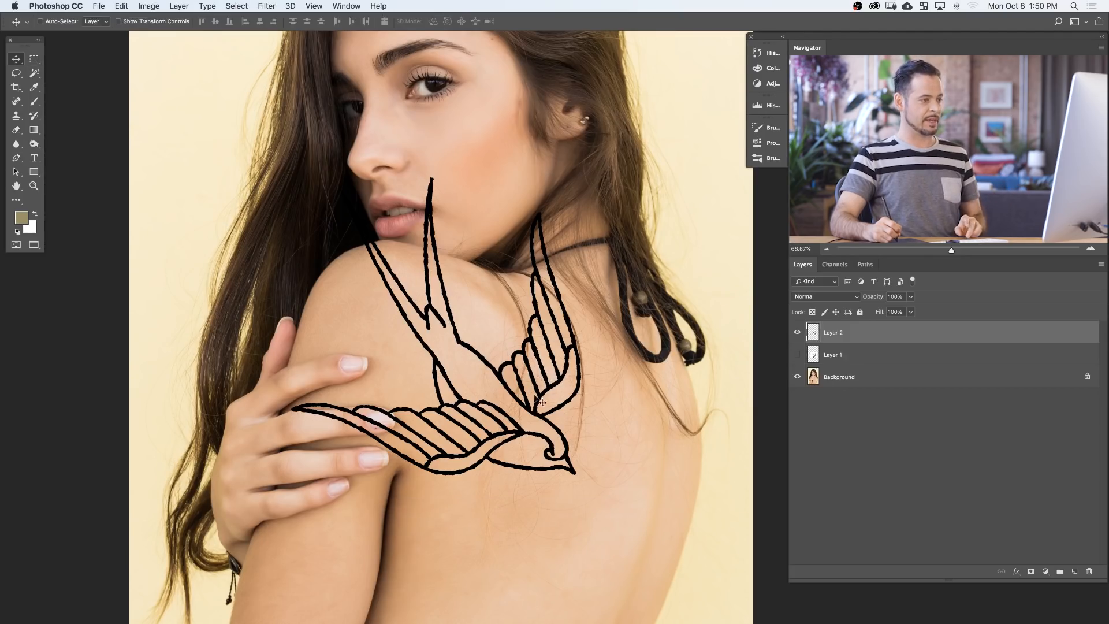
drag(500, 373, 563, 370)
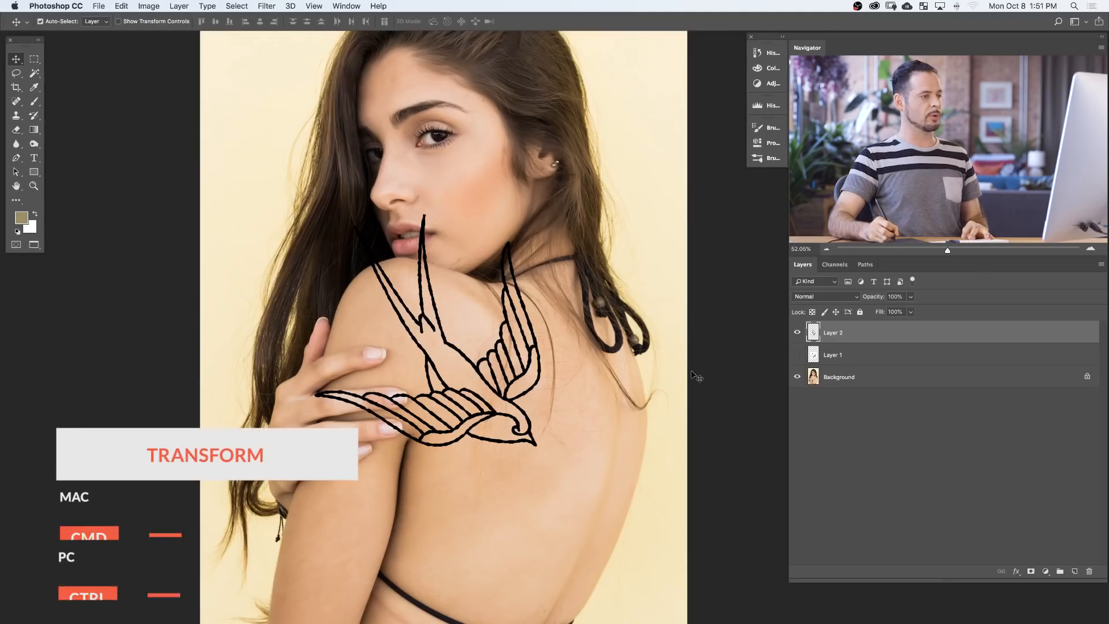
key(super+t)
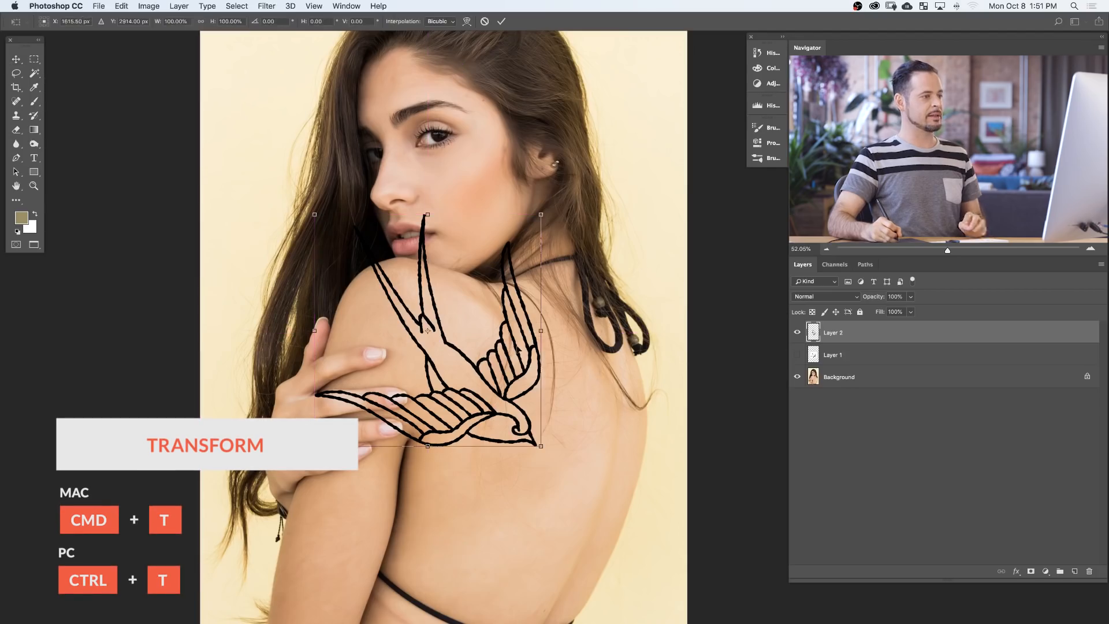
drag(540, 446, 471, 380)
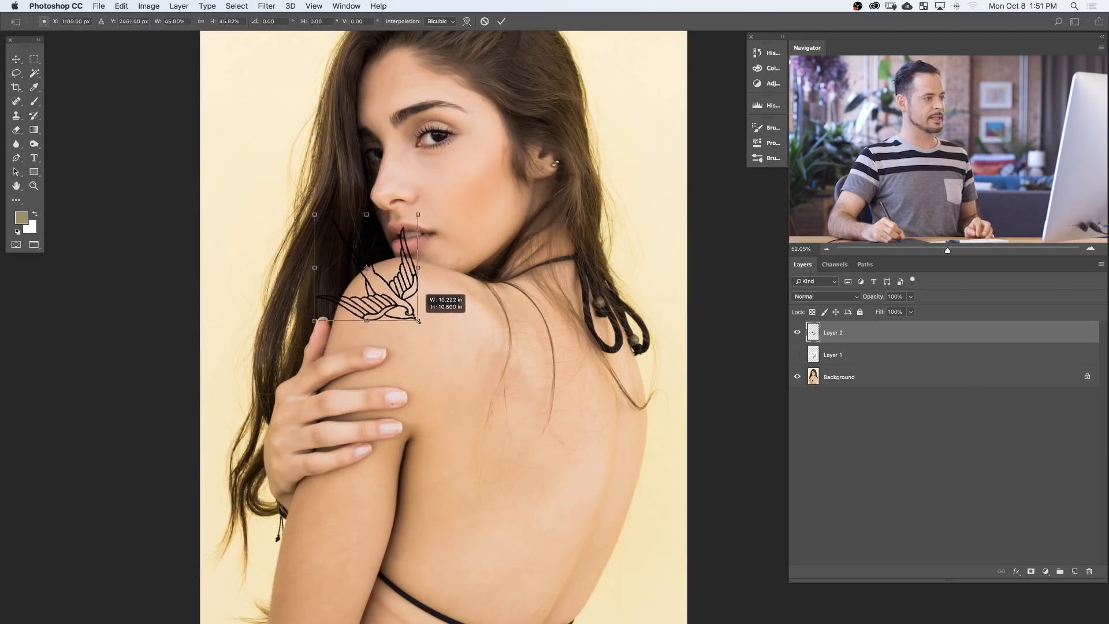
drag(409, 312, 449, 345)
drag(455, 364, 433, 334)
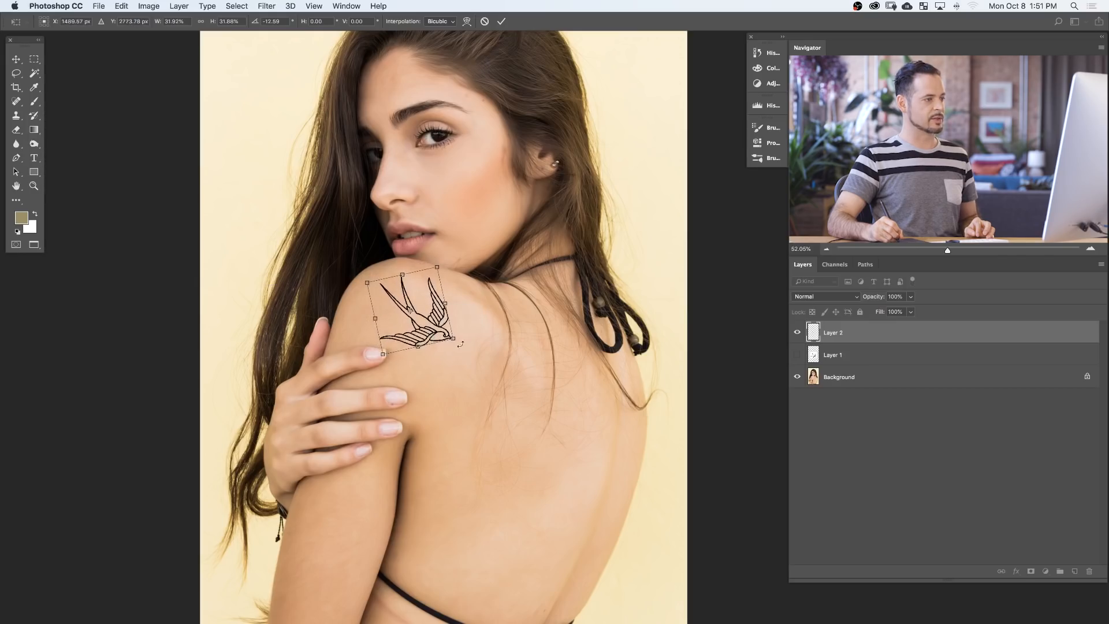
mouse_move(456, 343)
mouse_down()
mouse_move(451, 335)
mouse_move(455, 362)
mouse_move(437, 342)
mouse_up()
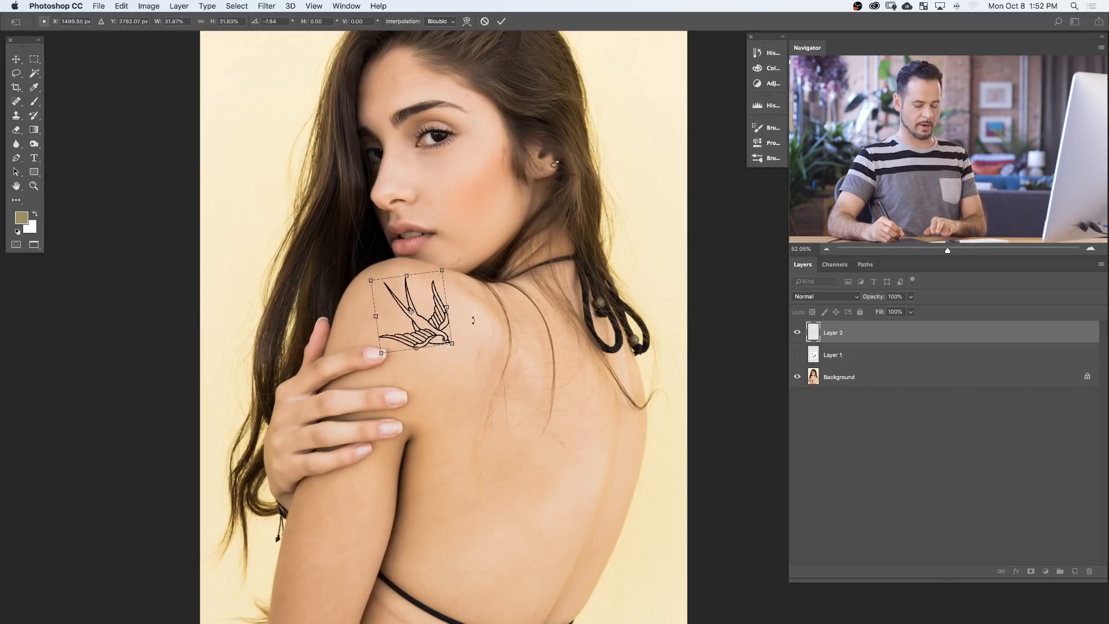
key(Return)
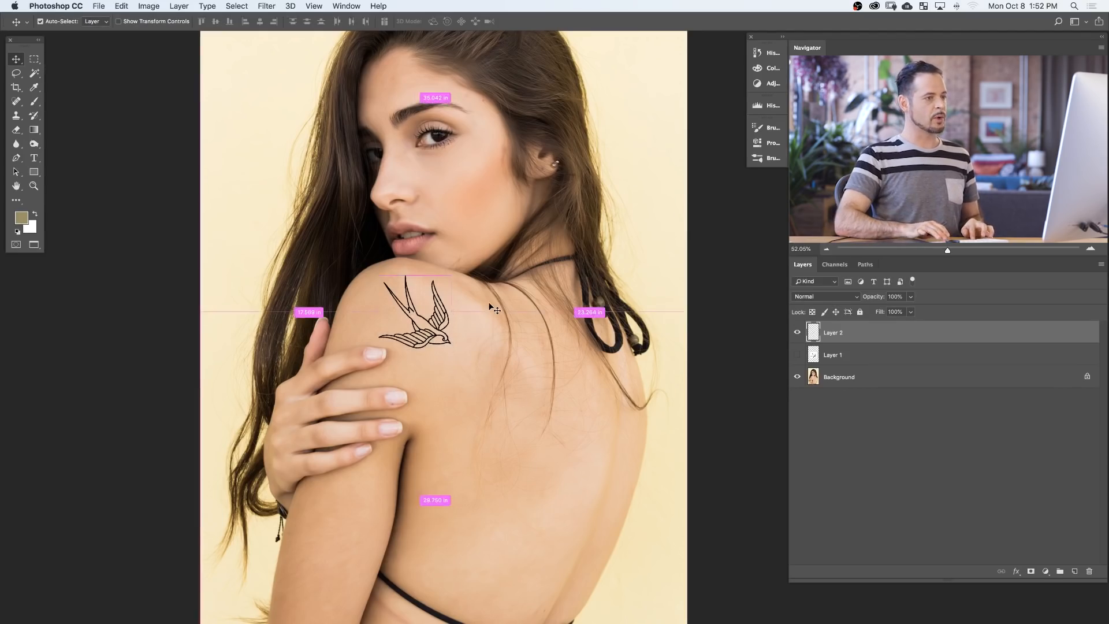
Activate the Smudge tool for close-up work on the swallow tattoo.
key(super+plus)
key(super+plus)
key(super+plus)
key(super+minus)
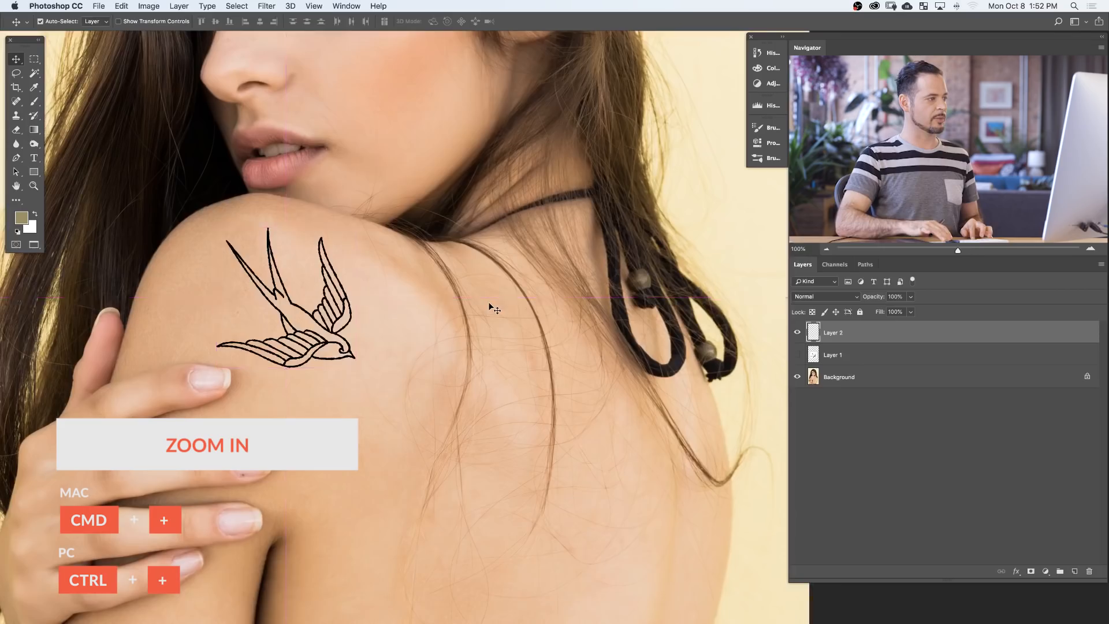
drag(399, 378, 493, 400)
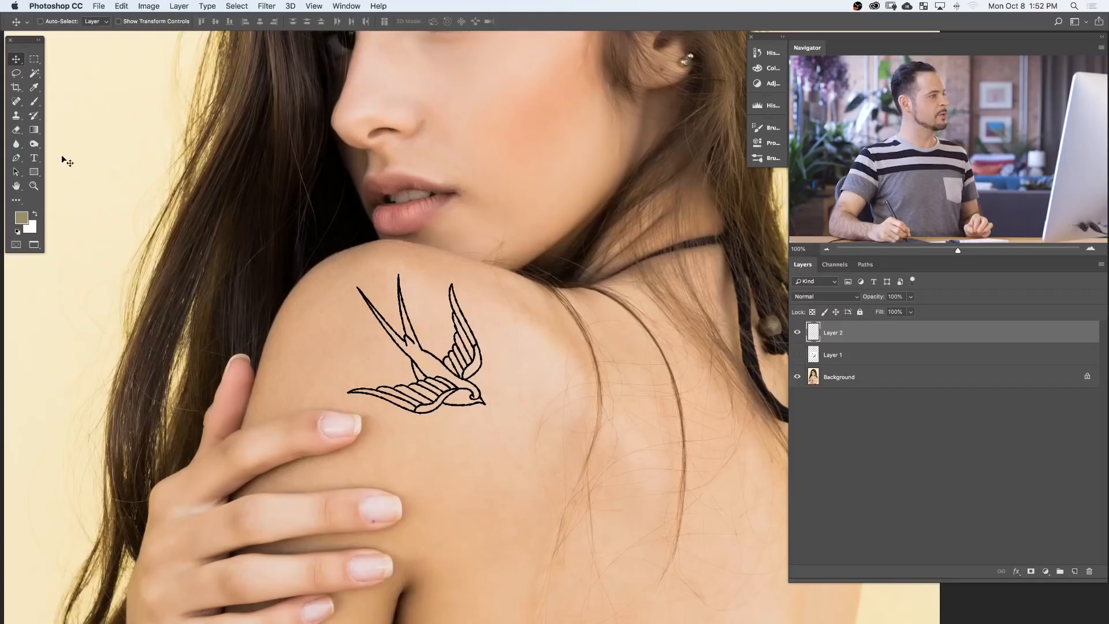
click(21, 145)
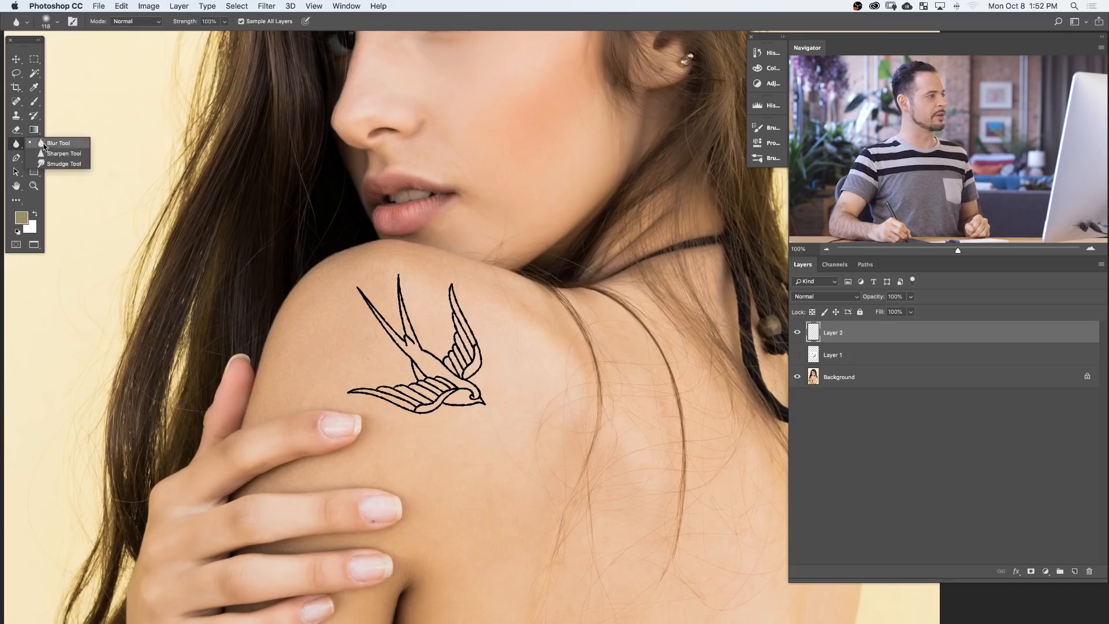
click(57, 164)
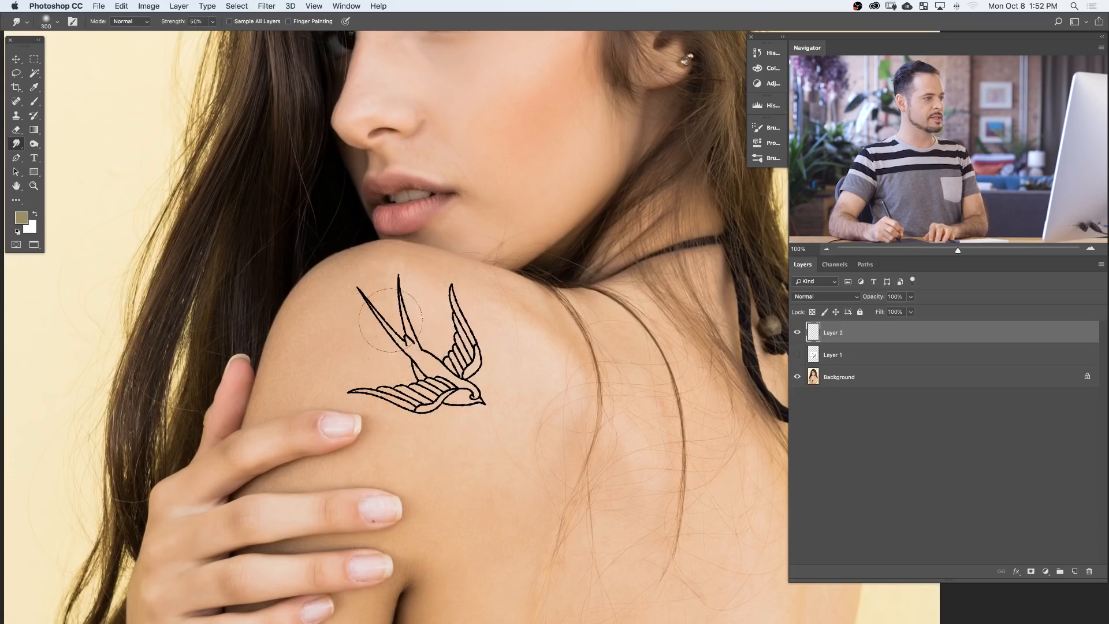
Try smudging the swallow's tail and raised wing at 50% strength, and undo the stroke.
mouse_move(379, 316)
mouse_down()
mouse_move(437, 303)
mouse_move(504, 313)
mouse_move(483, 349)
mouse_move(584, 369)
mouse_up()
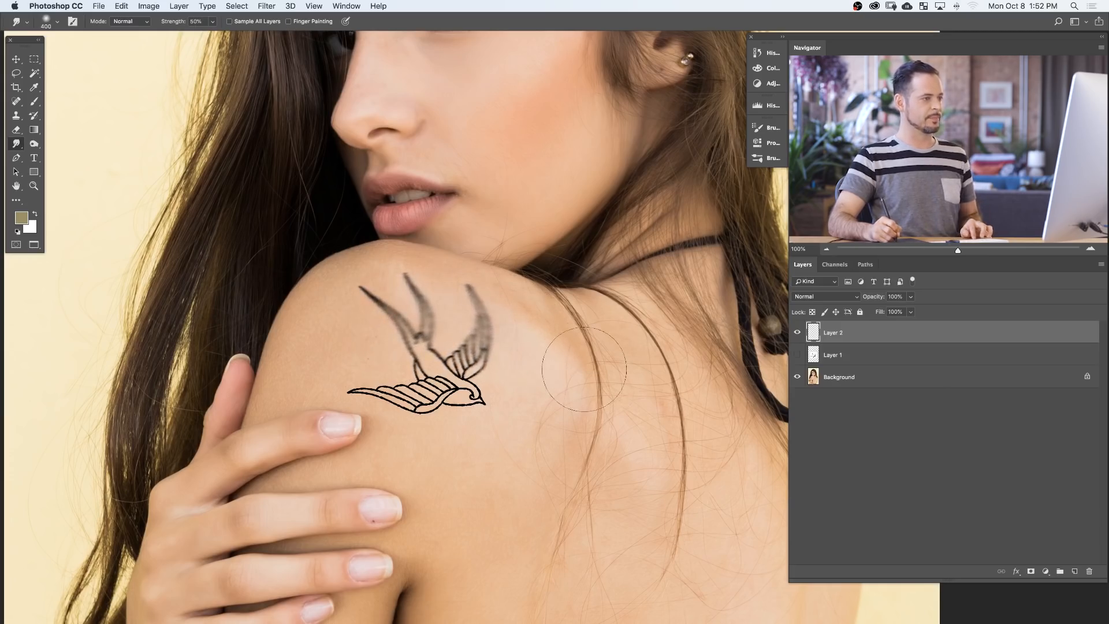
key(super+z)
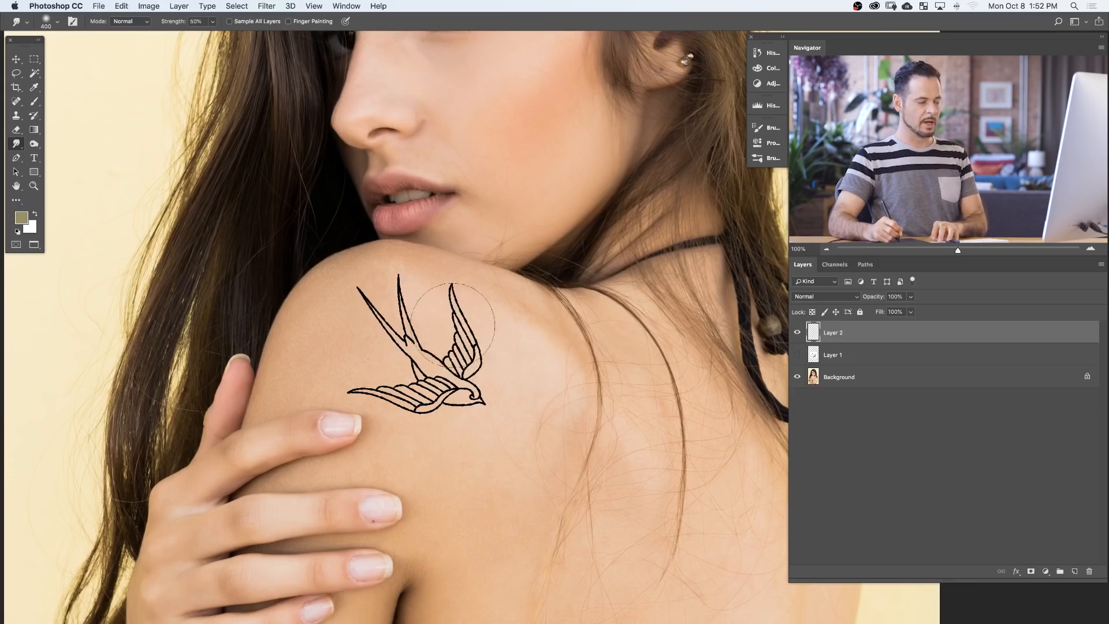
key(bracketright)
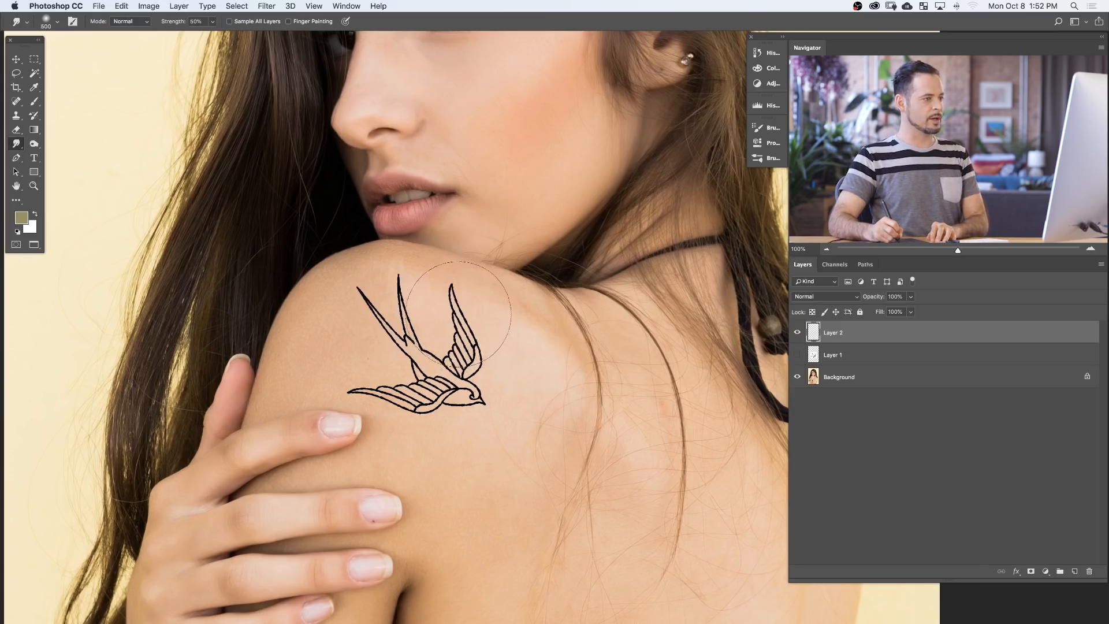
key(bracketleft)
key(bracketleft)
key(bracketleft)
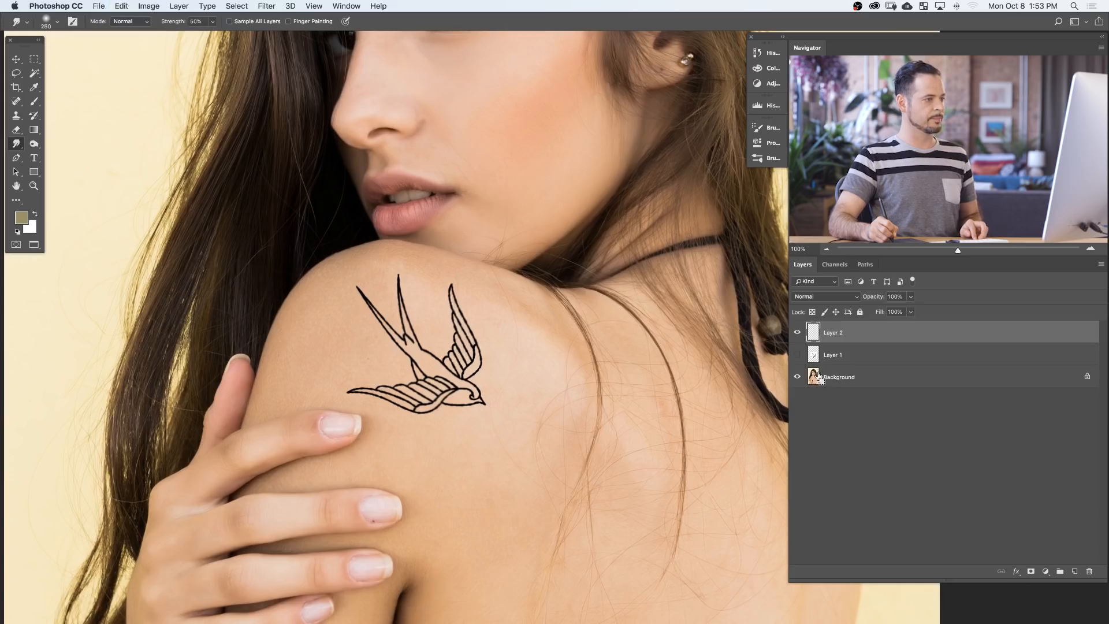
Undo the trial smudge strokes on the swallow tattoo.
key(super+c)
key(super+alt+z)
key(super+alt+z)
key(super+alt+z)
key(super+alt+z)
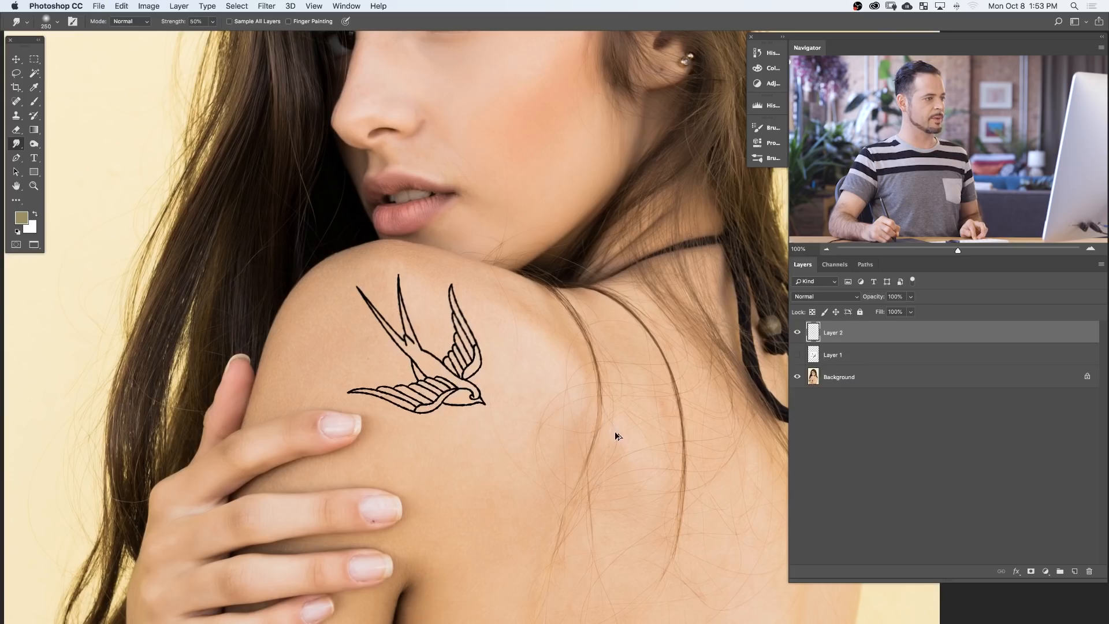
key(super+alt+z)
key(super+alt+z)
key(super+alt+z)
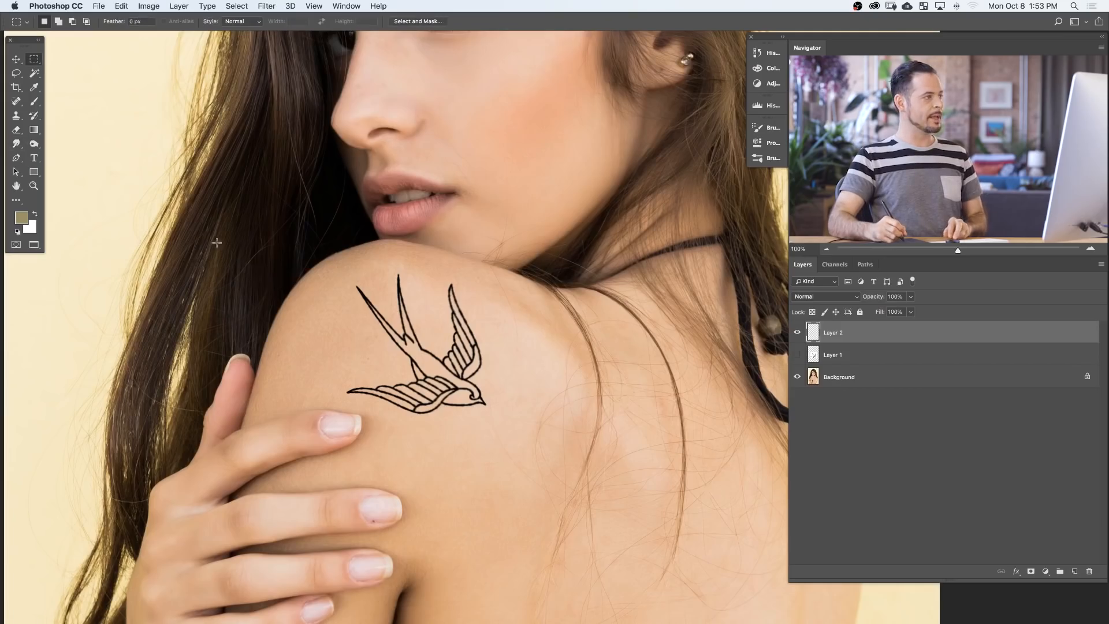
Select a rectangular area with generous margin around the swallow tattoo and open it in the Liquify filter.
drag(185, 148, 638, 507)
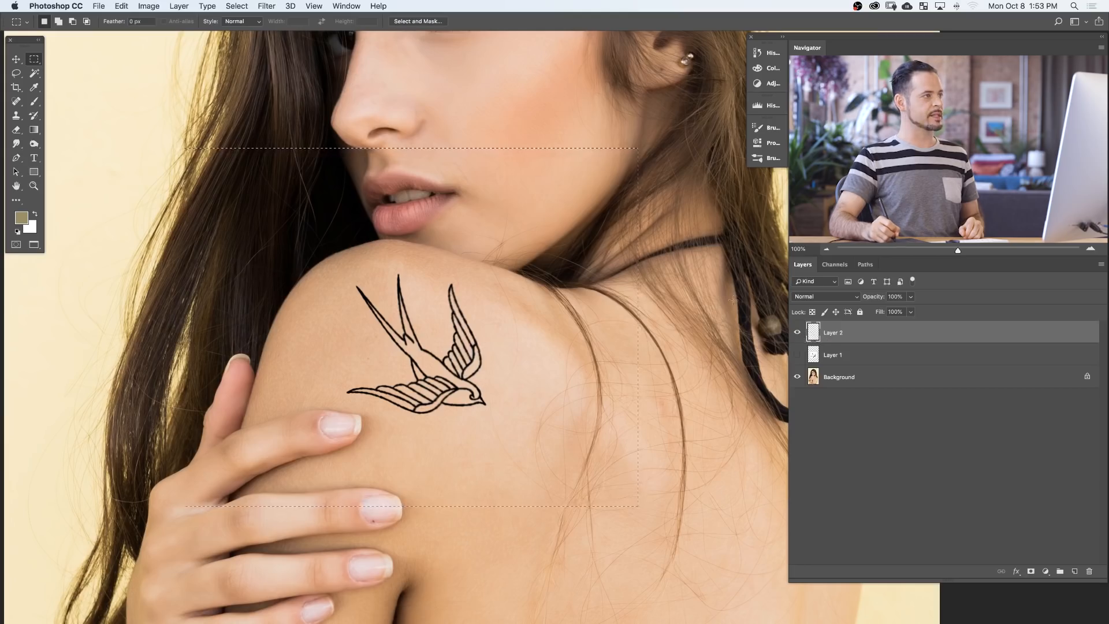
click(268, 6)
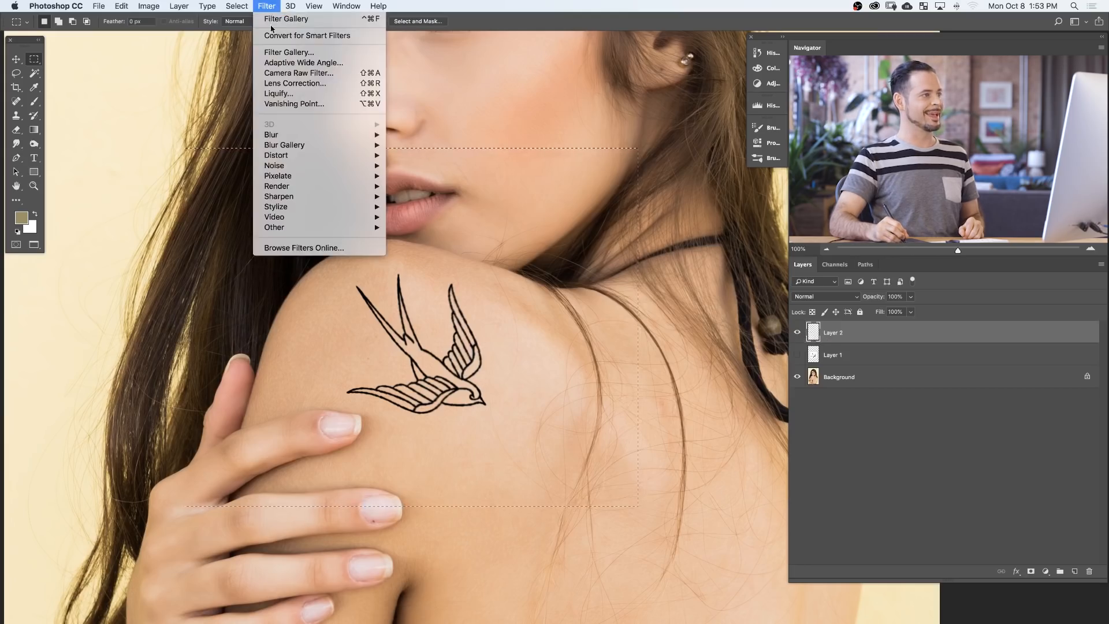
click(279, 93)
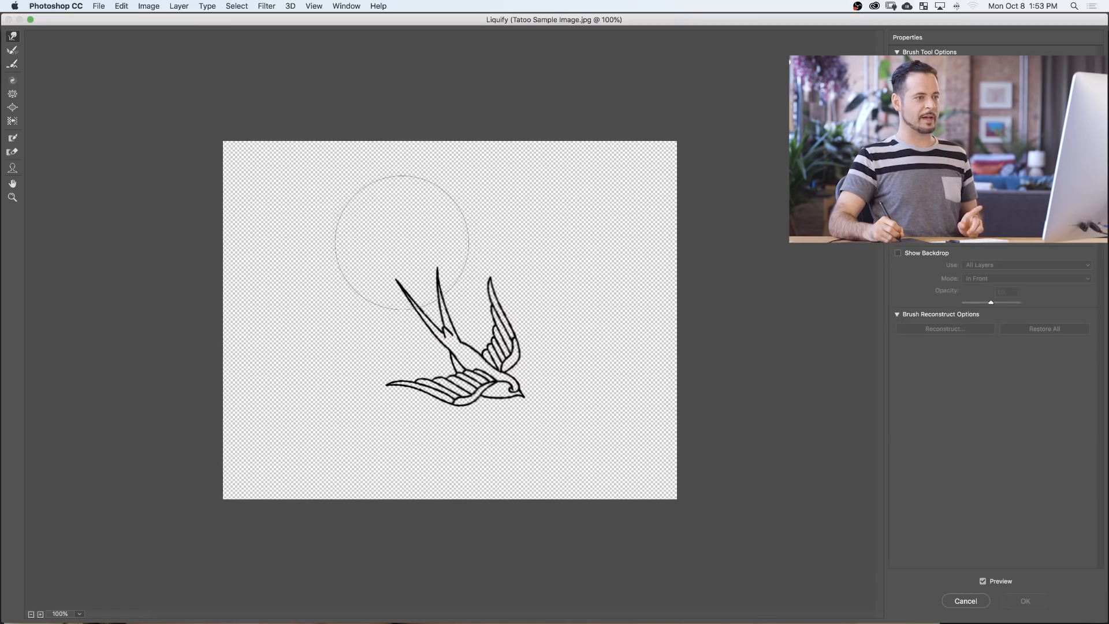
Show the Background layer as the Liquify backdrop, placed Behind at 100% opacity.
click(915, 257)
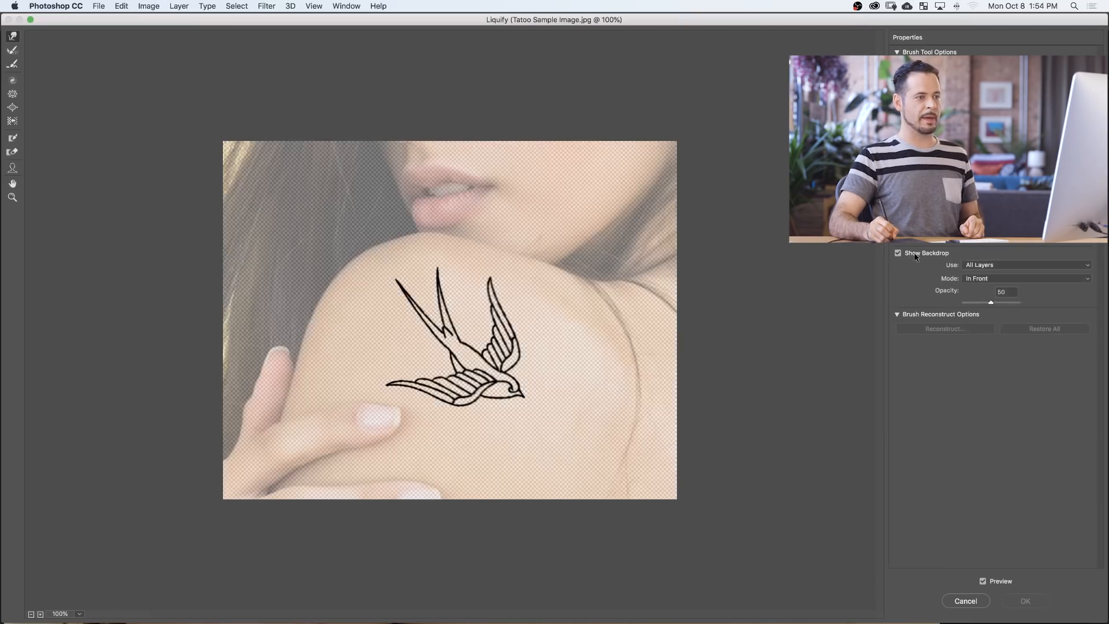
click(984, 266)
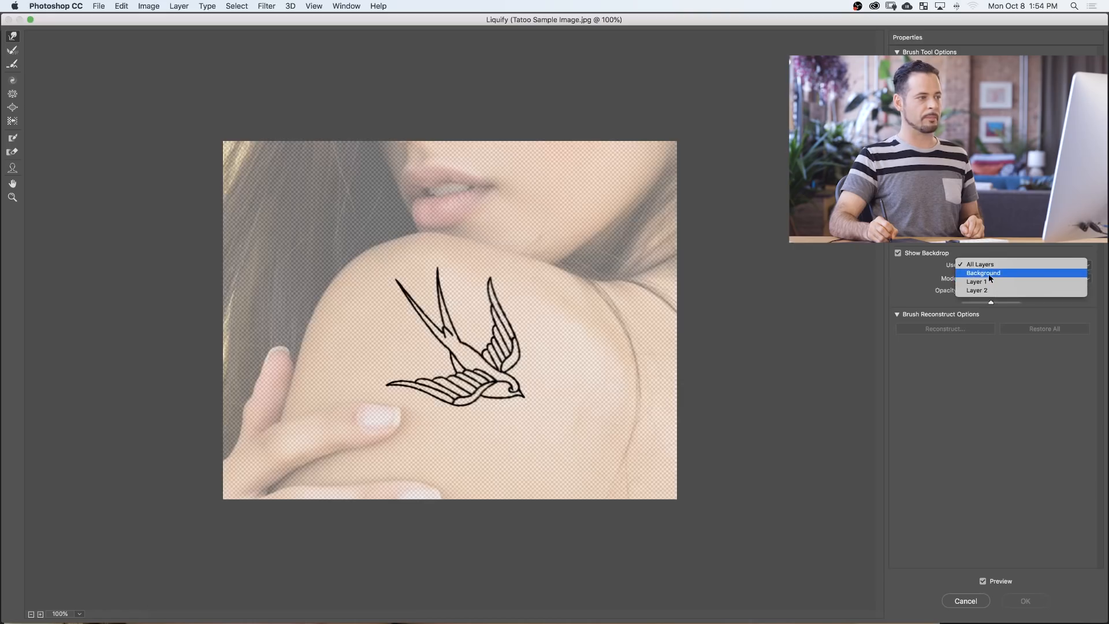
click(989, 274)
drag(991, 304, 1022, 301)
click(994, 279)
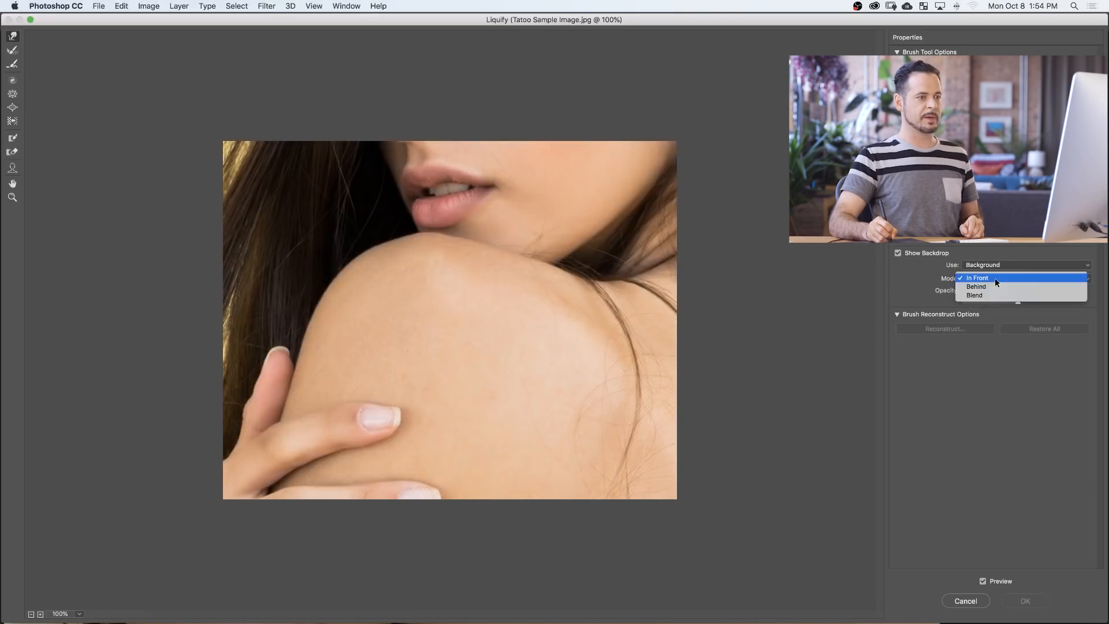
click(999, 286)
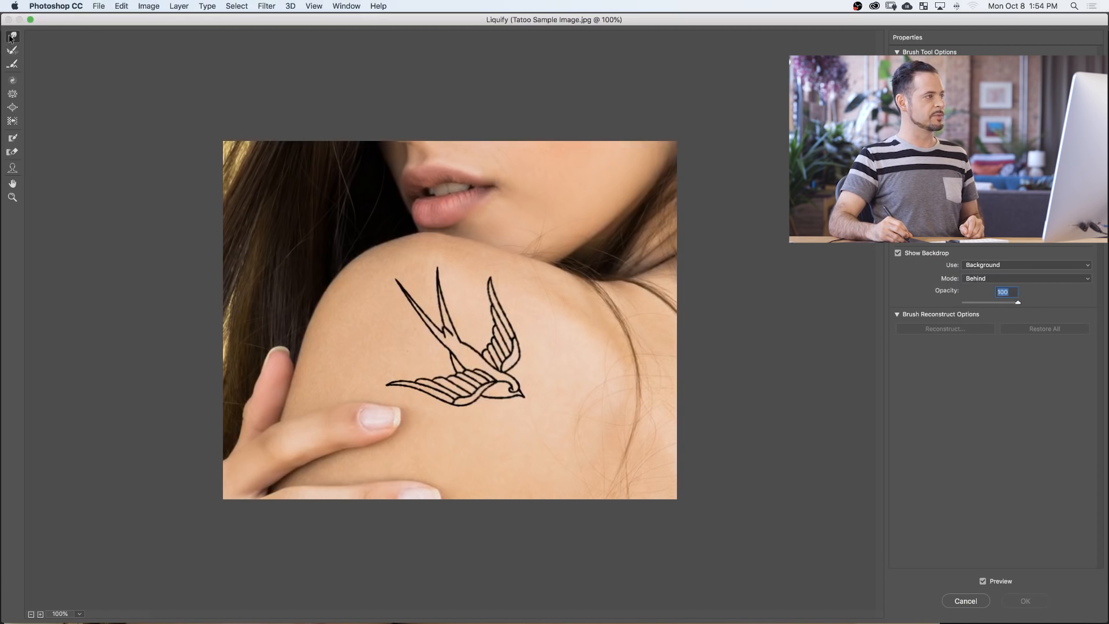
Nudge the swallow's tail feathers and raised wing tip with Forward Warp to follow the shoulder's curve, and apply Liquify.
mouse_move(478, 307)
mouse_down()
mouse_move(426, 347)
mouse_move(407, 397)
mouse_move(496, 419)
mouse_move(547, 343)
mouse_move(442, 288)
mouse_move(417, 381)
mouse_move(541, 380)
mouse_move(407, 332)
mouse_move(508, 385)
mouse_move(457, 279)
mouse_move(374, 274)
mouse_move(368, 351)
mouse_move(553, 401)
mouse_move(588, 320)
mouse_move(475, 301)
mouse_move(600, 337)
mouse_up()
key(super+z)
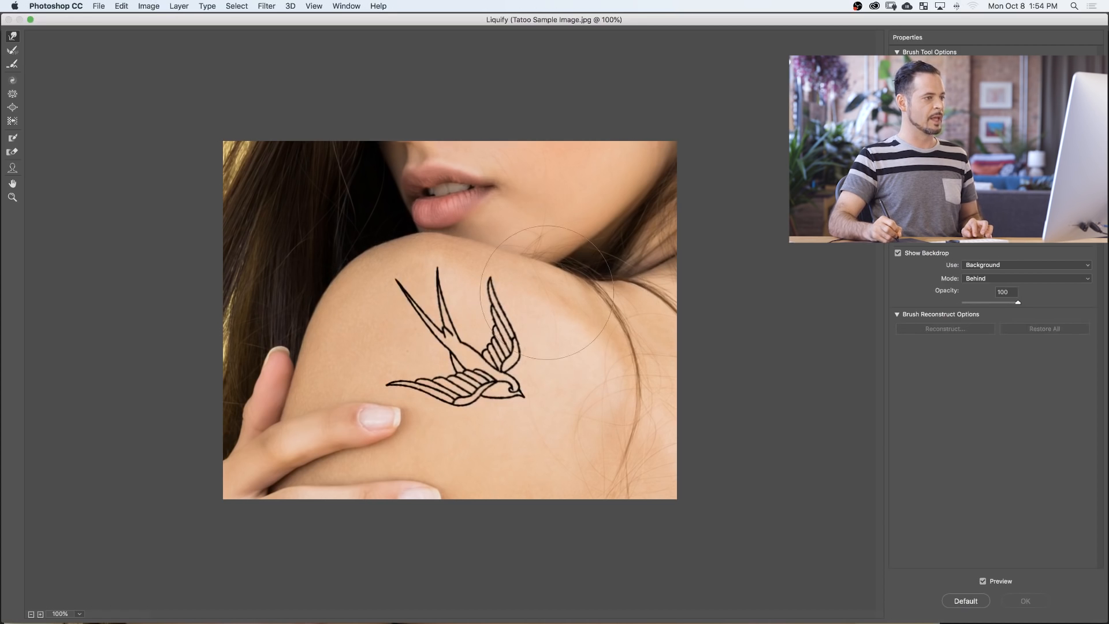
click(378, 273)
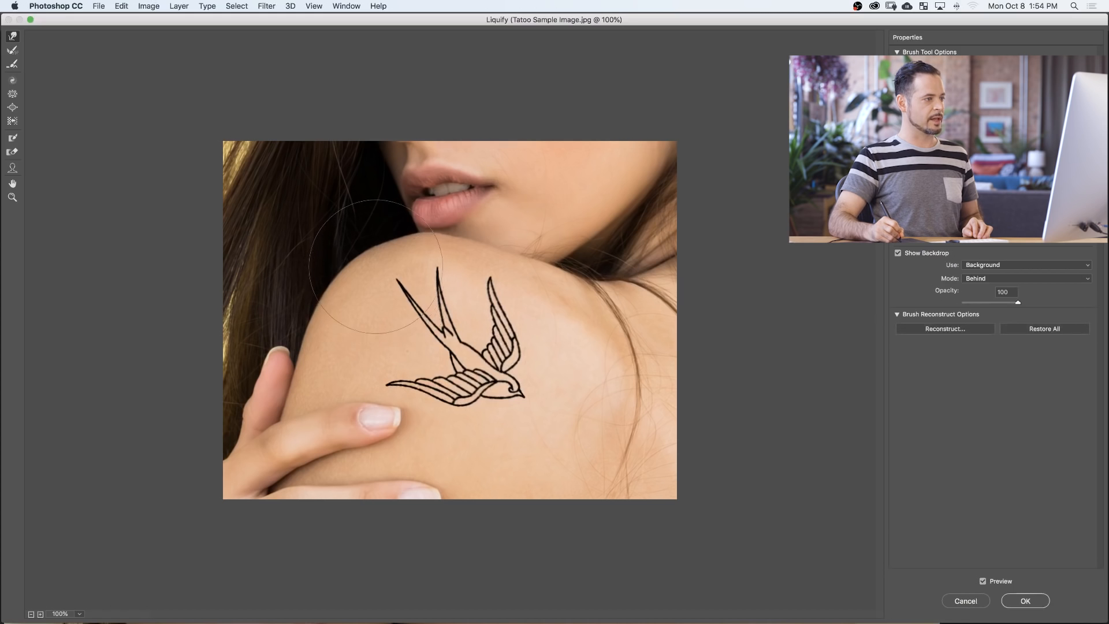
mouse_move(430, 252)
mouse_down()
mouse_move(439, 247)
mouse_move(381, 257)
mouse_up()
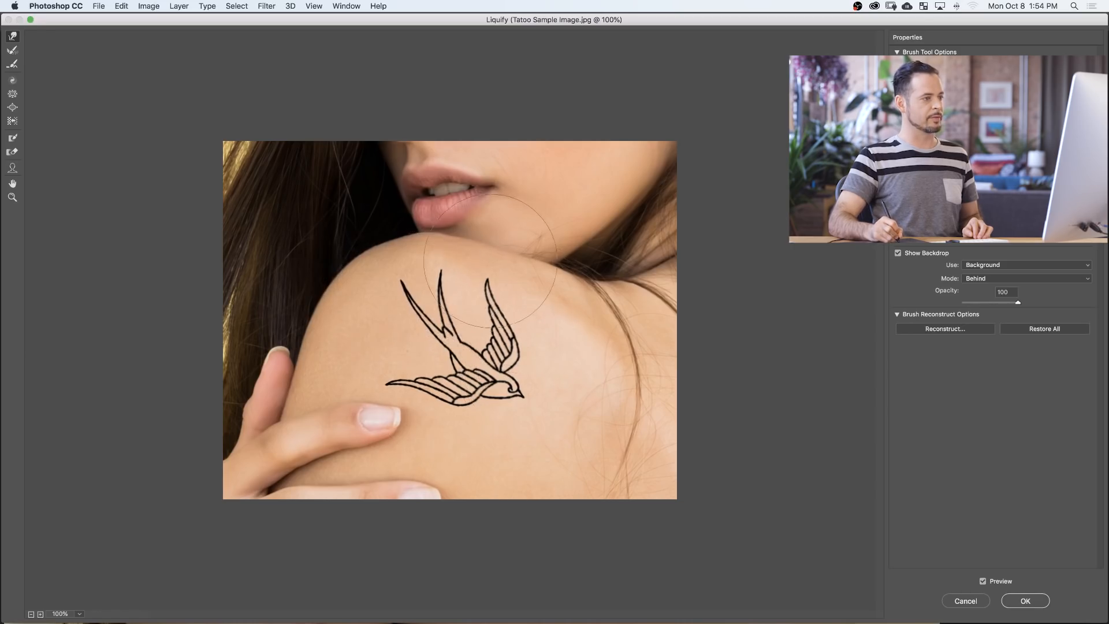
drag(508, 262, 523, 267)
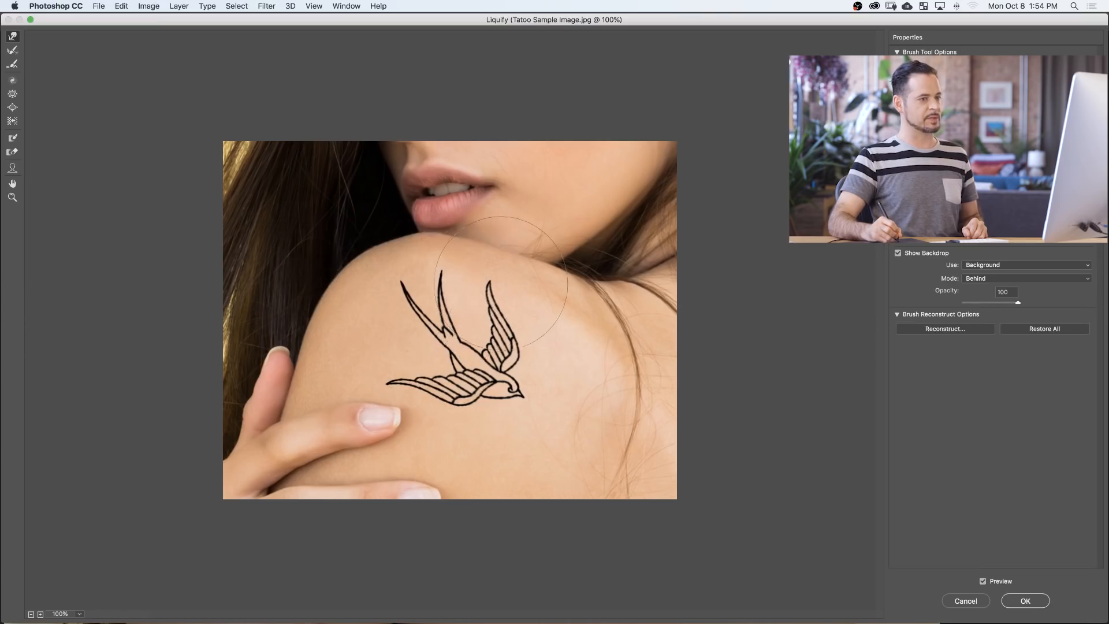
click(1025, 601)
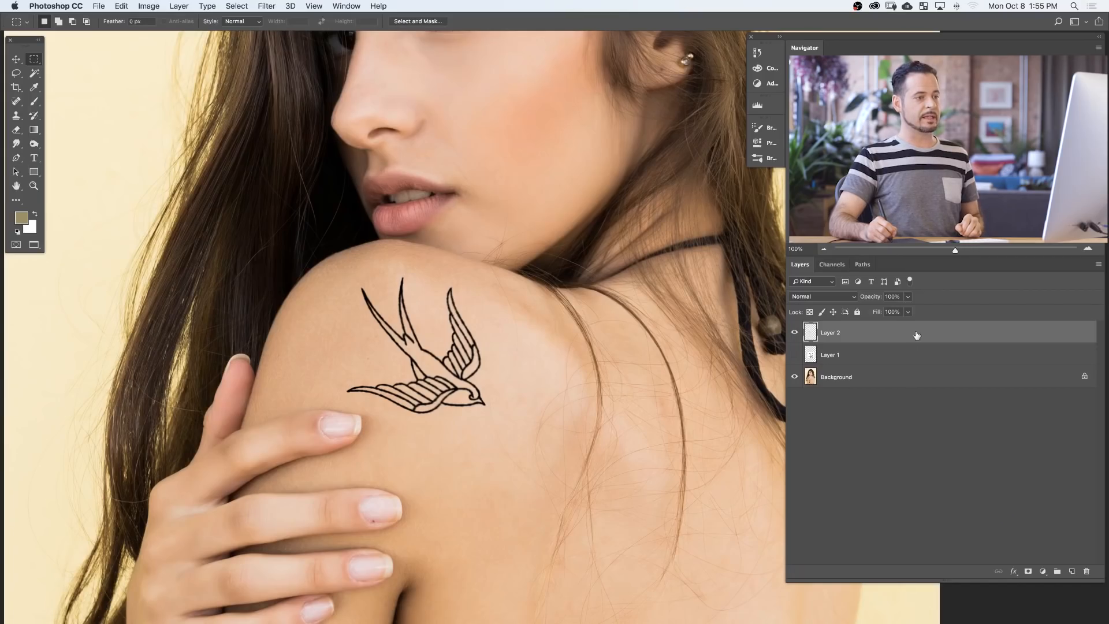
Add a Bevel & Emboss effect to the swallow layer with highlight and shadow opacity at 100%.
click(1014, 572)
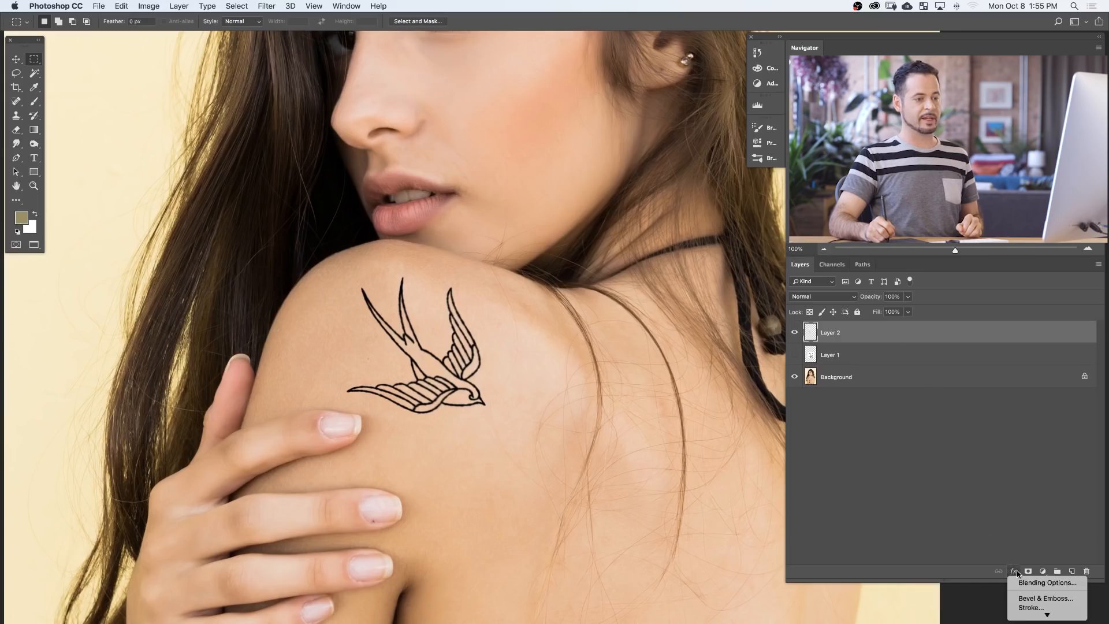
click(1020, 580)
drag(555, 362, 683, 368)
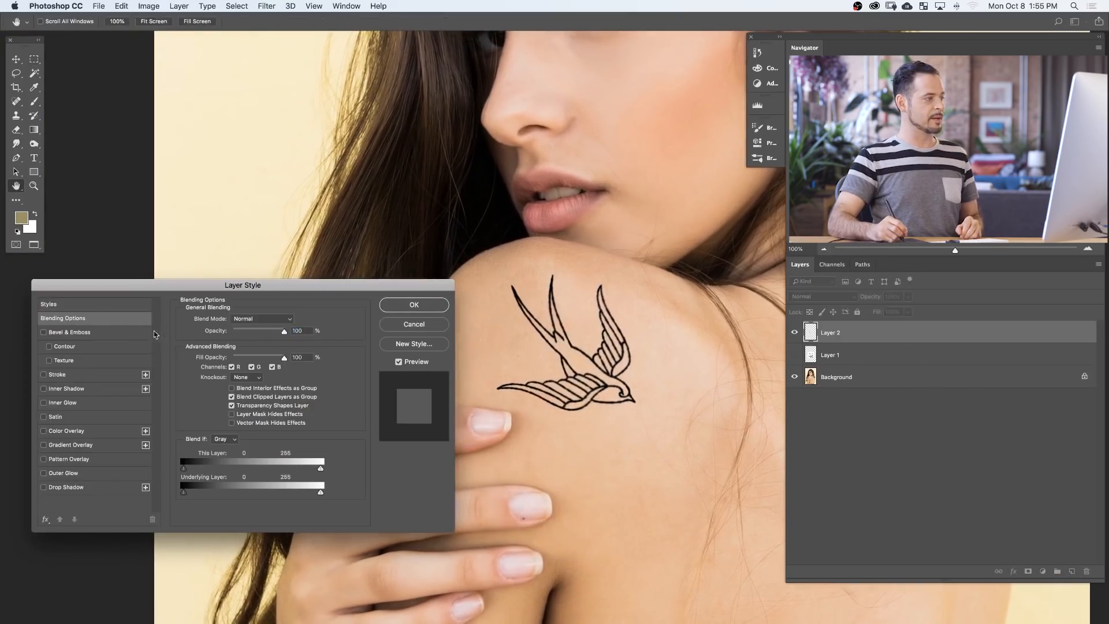
click(61, 333)
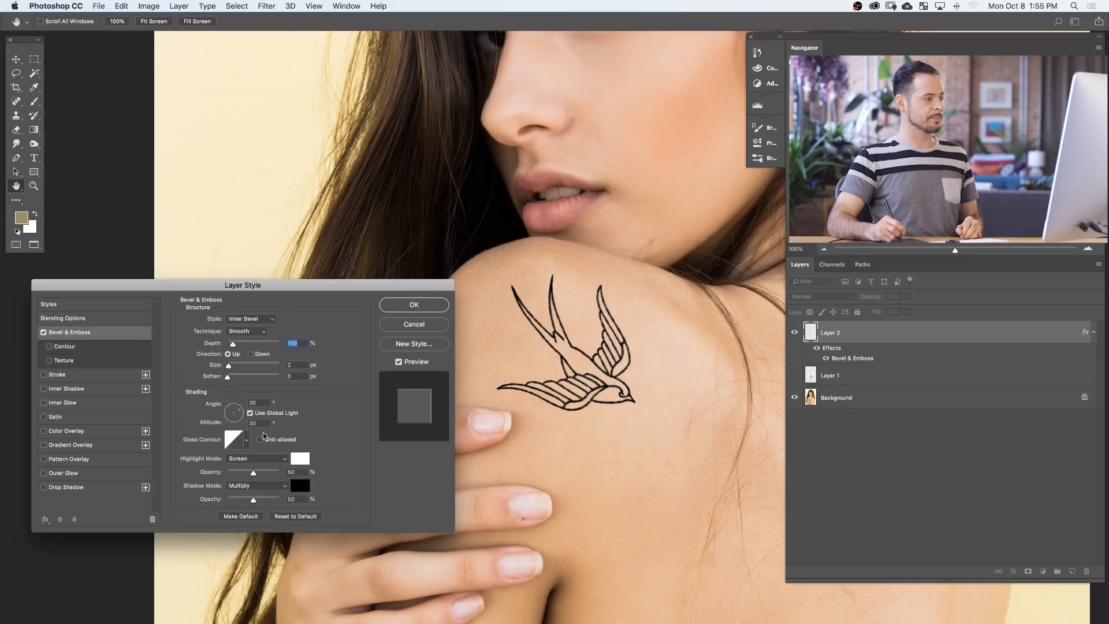
drag(261, 473, 279, 472)
key(super+equal)
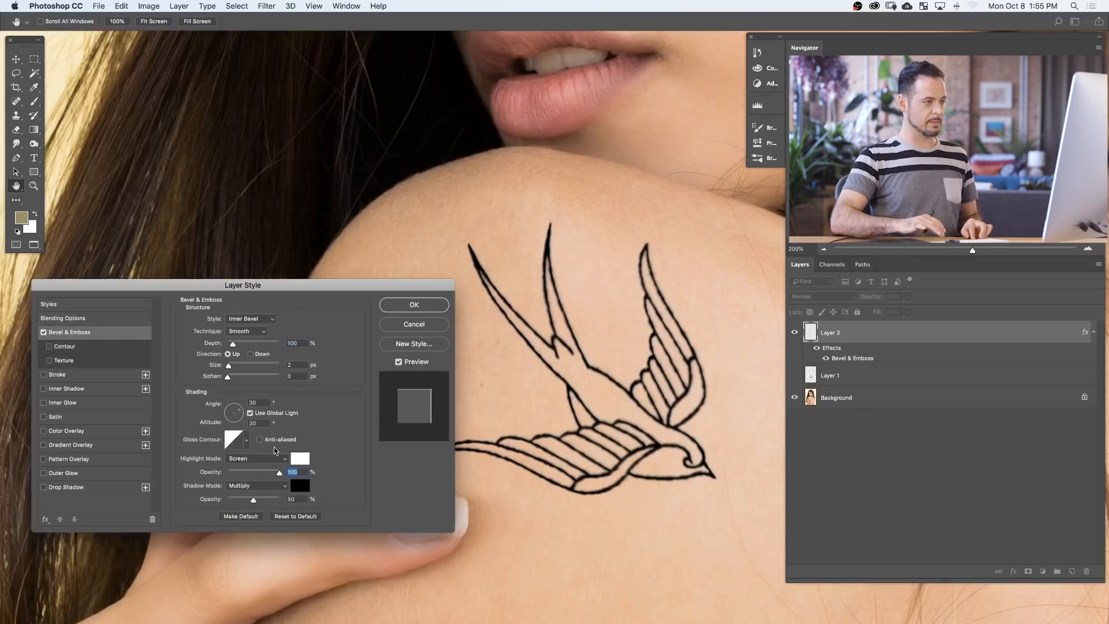
drag(253, 499, 301, 494)
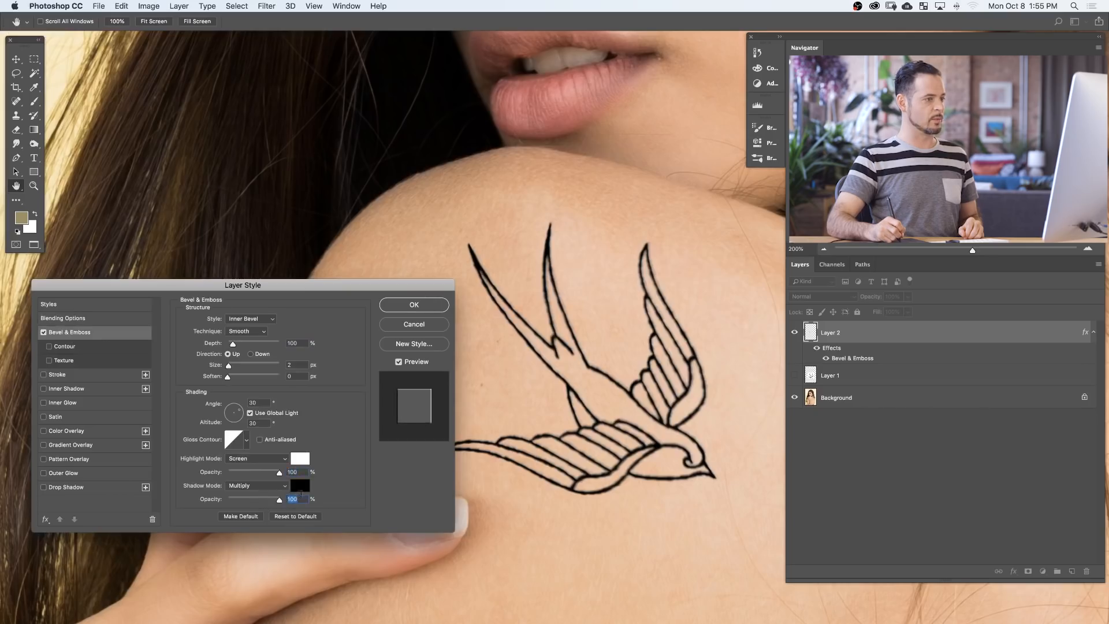
Aim the bevel's light from almost straight above at 37° altitude and raise the depth to about 665%.
drag(235, 419, 232, 409)
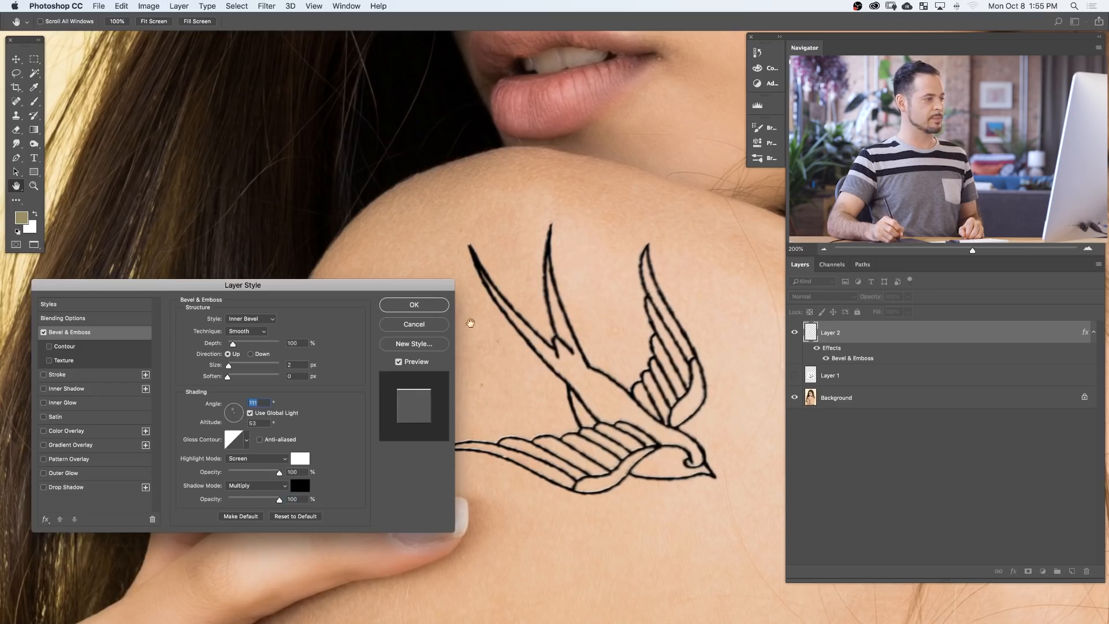
drag(237, 412, 235, 406)
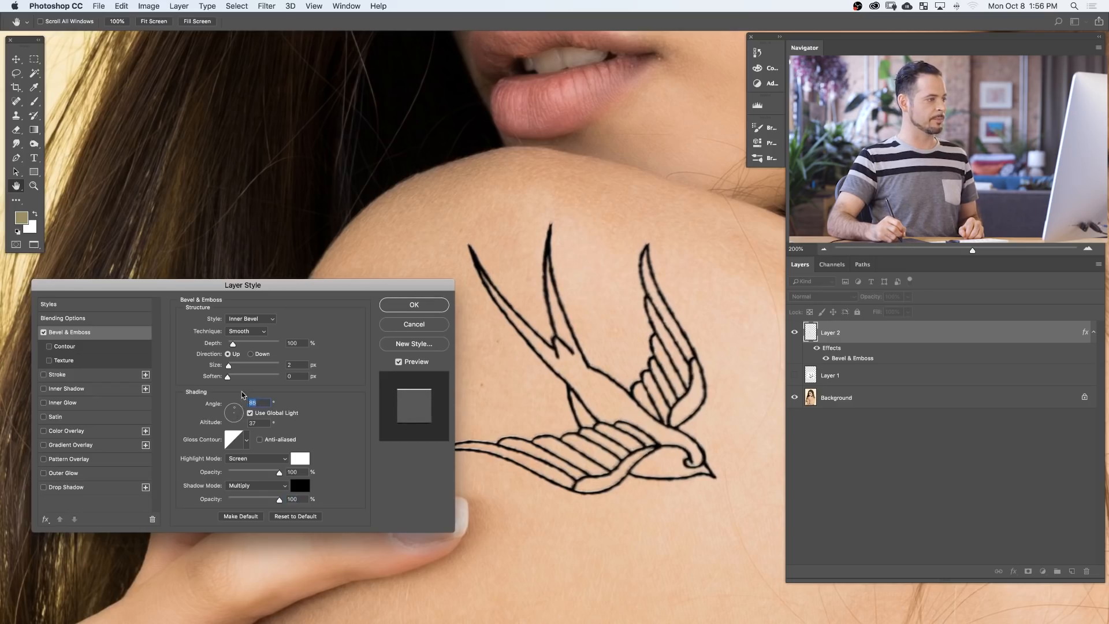
drag(233, 343, 273, 345)
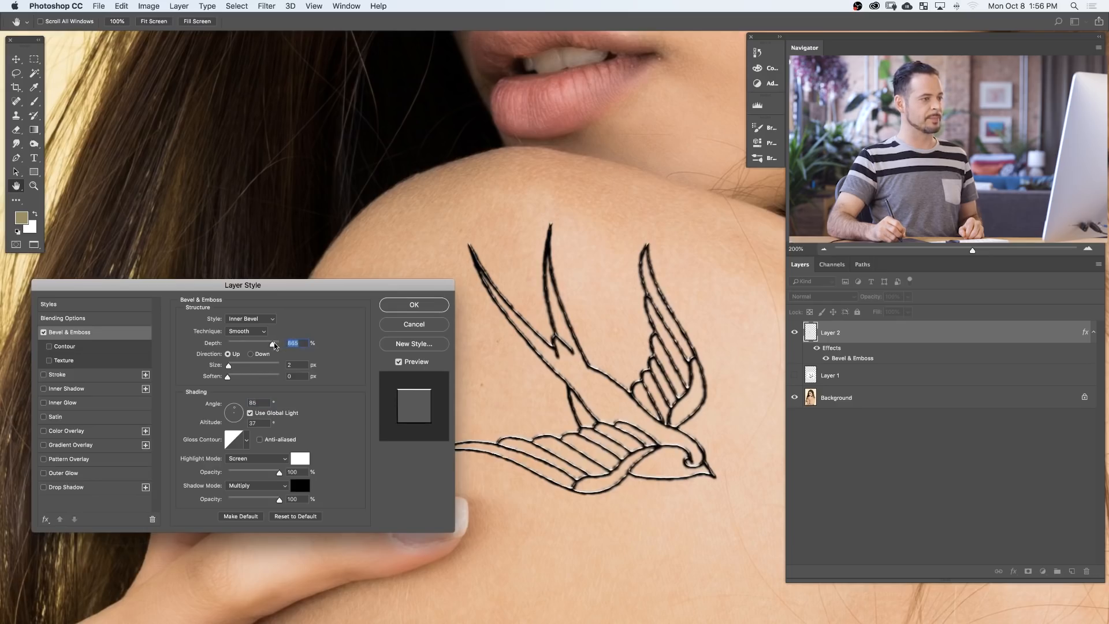
Change the bevel style to Outer Bevel and set its size to 5 px.
click(255, 319)
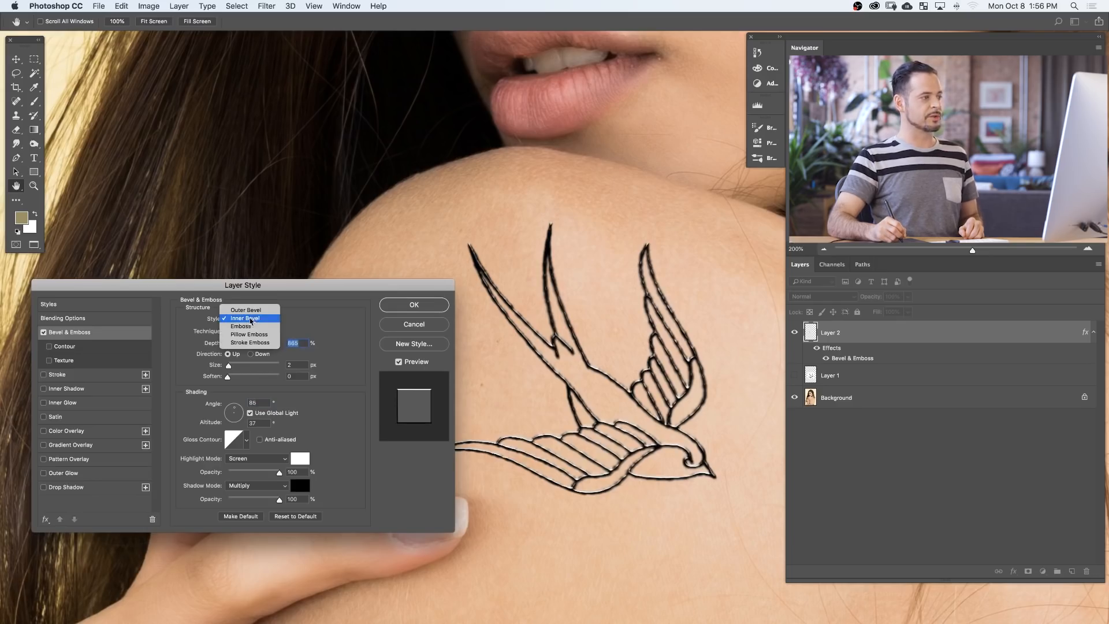
click(250, 310)
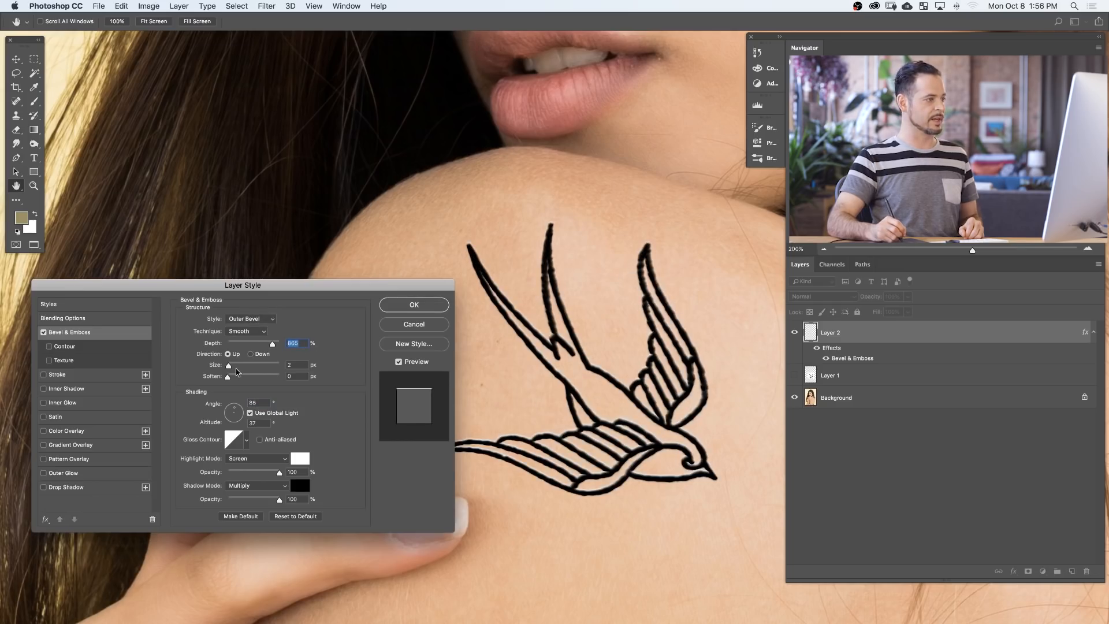
click(303, 366)
key(Up)
key(Up)
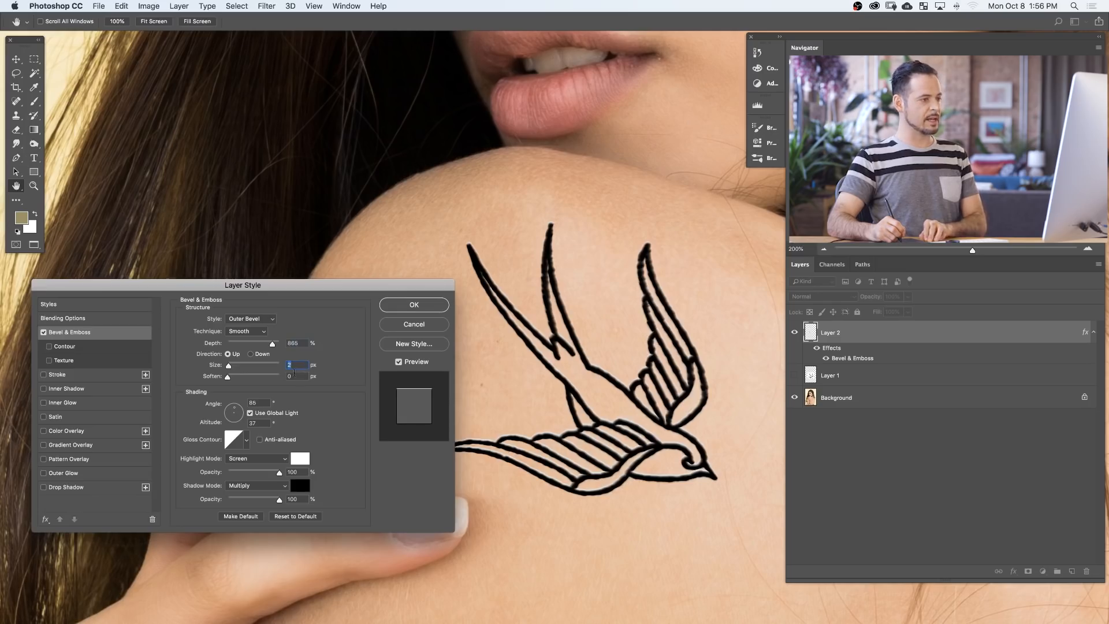
key(Up)
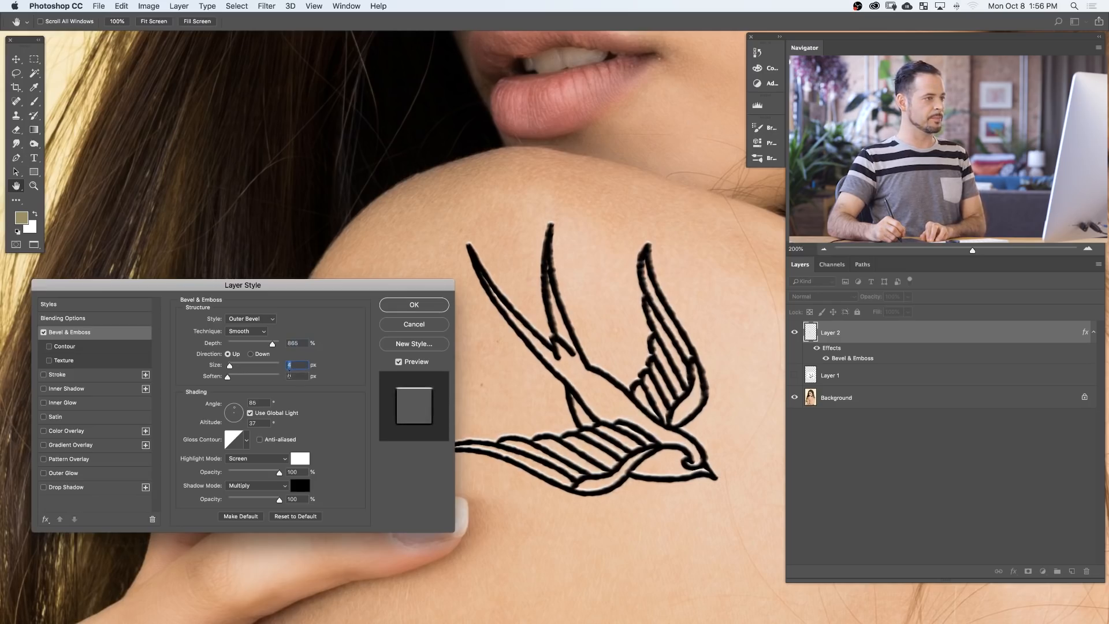
Set the bevel's Soften value to 8 px.
click(294, 380)
key(Up)
key(Up)
key(Up)
key(Up)
key(Up)
key(Up)
key(Up)
key(Up)
key(Up)
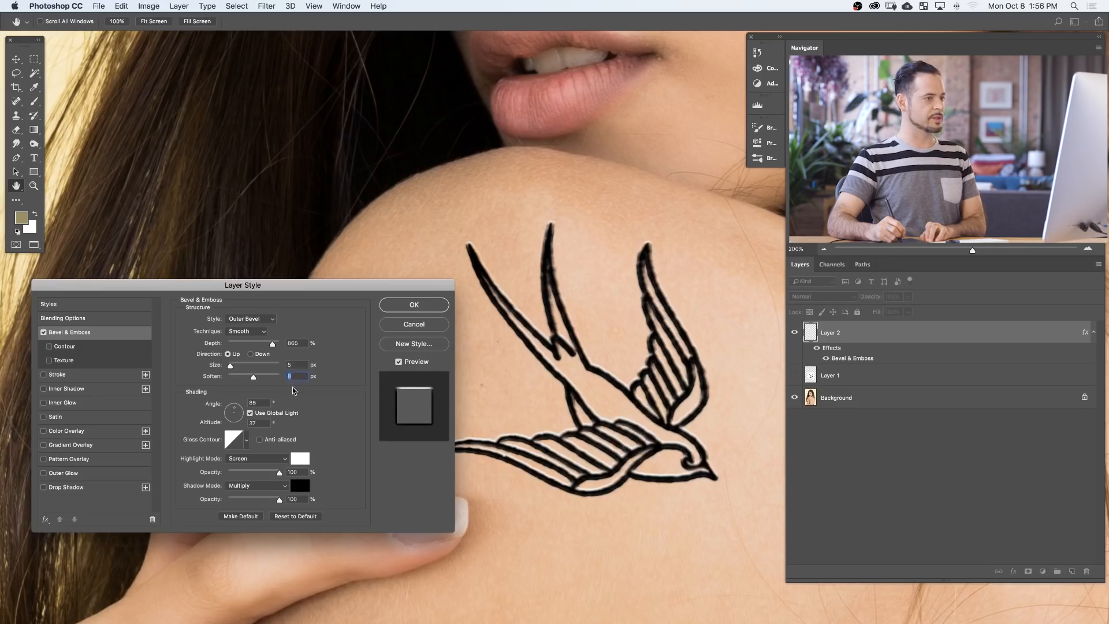
key(Down)
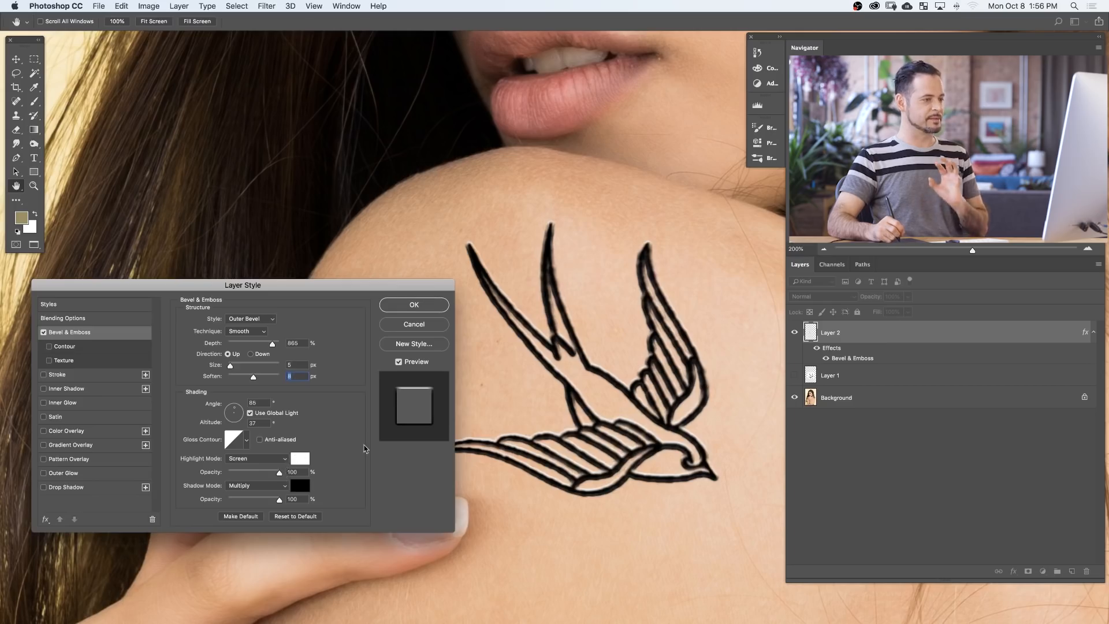
Keep the bevel's shadow opacity at 100% and switch both its highlight and shadow modes to Soft Light.
drag(279, 500, 272, 501)
key(Up)
key(Up)
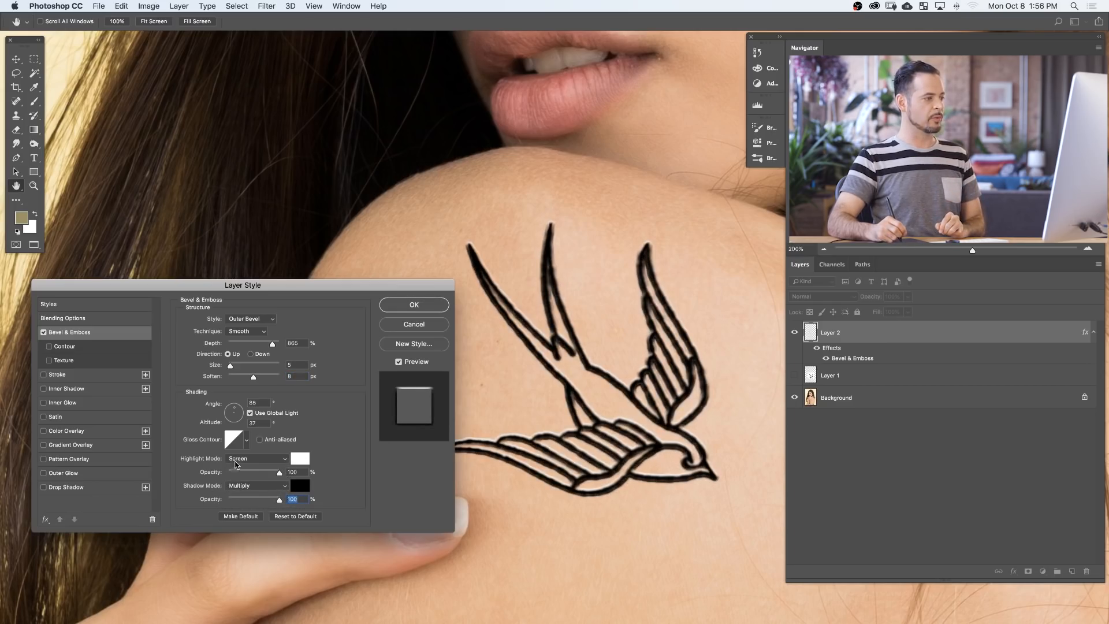
click(248, 460)
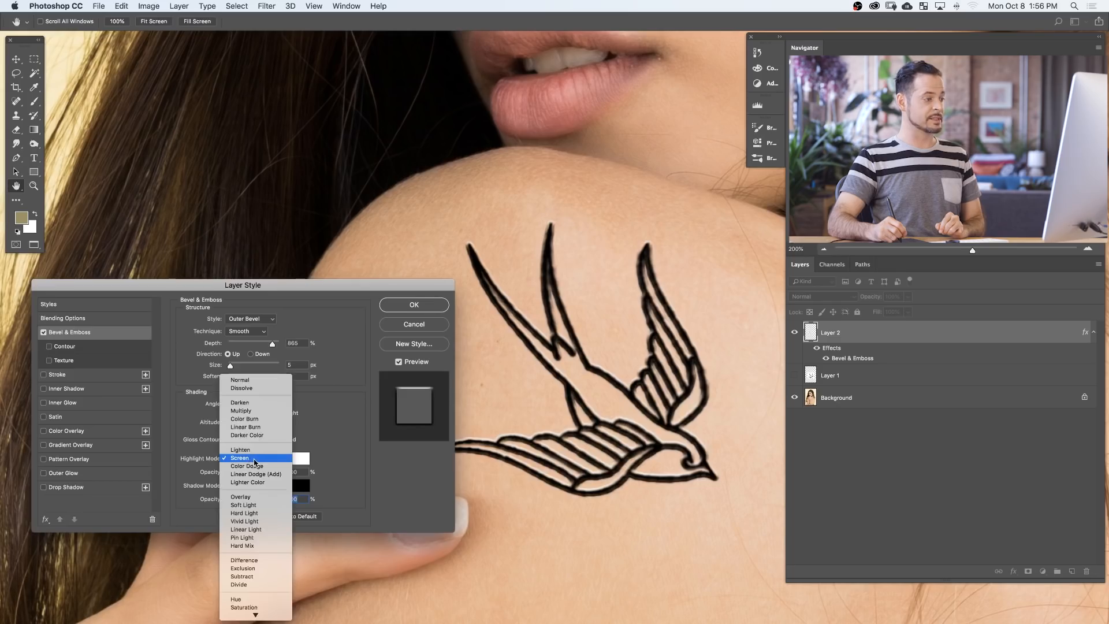
click(258, 506)
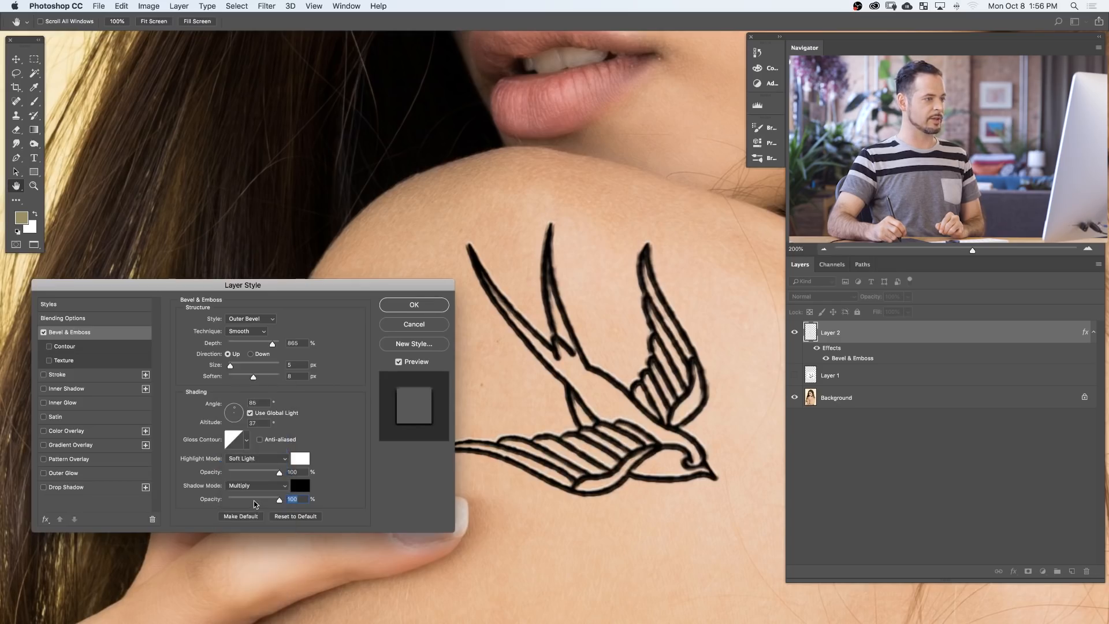
click(255, 488)
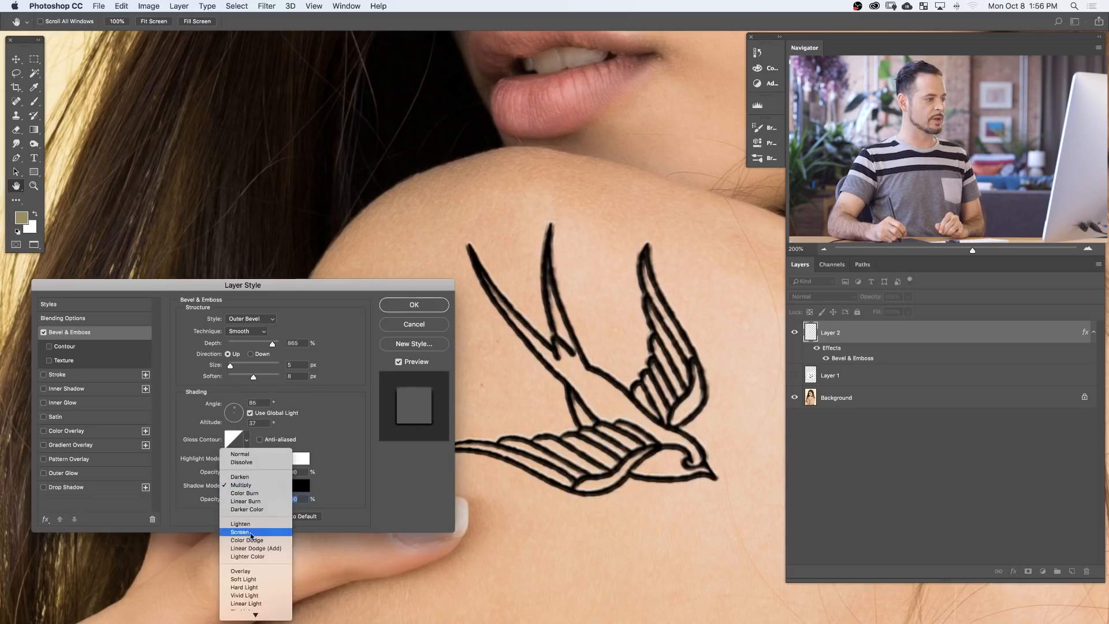
click(249, 579)
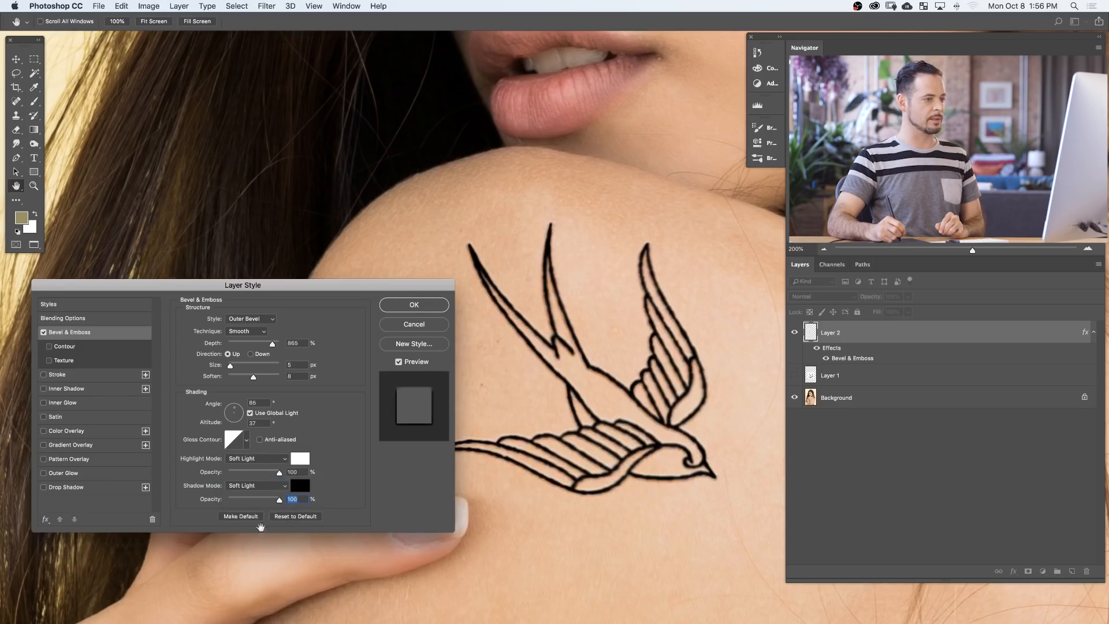
Set the bevel's shadow opacity to 43%, keep its highlight opacity at 100%, raise the depth to 1000% and apply the layer style.
drag(277, 502, 294, 479)
click(232, 472)
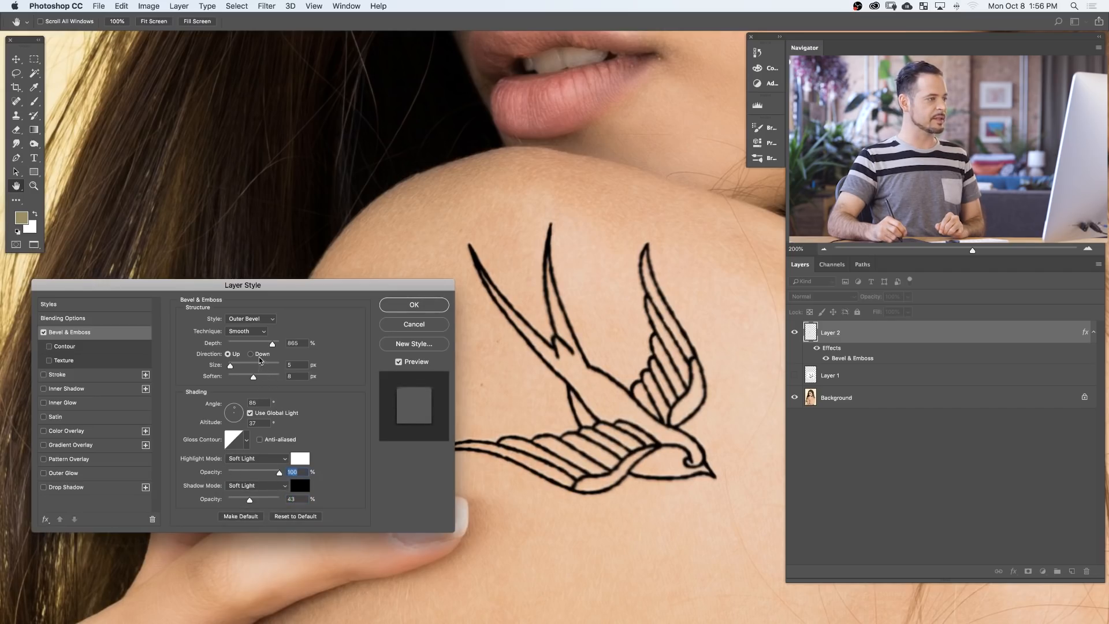
mouse_move(273, 347)
mouse_down()
mouse_move(254, 347)
mouse_move(283, 347)
mouse_up()
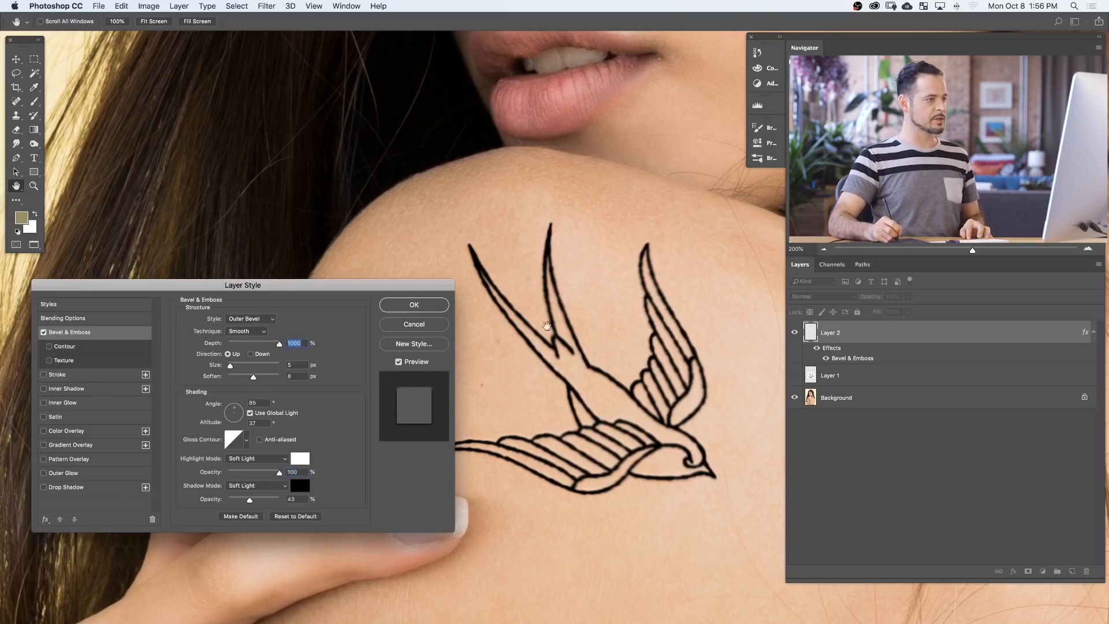
click(434, 306)
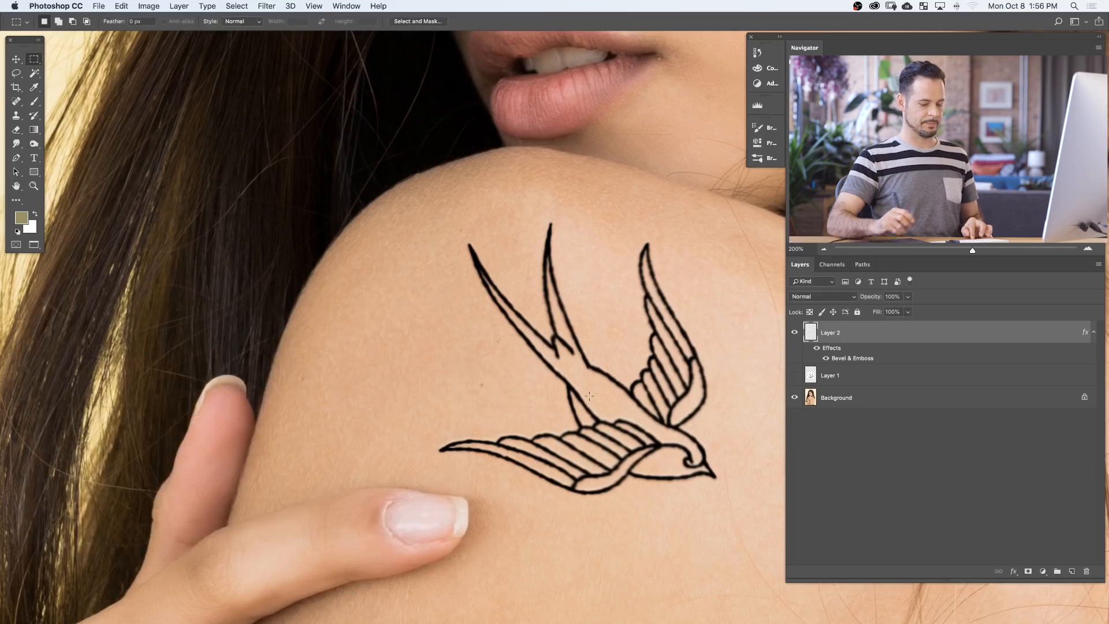
Examine the tattoo lines up close with and without the bevel effect.
key(super+plus)
drag(554, 238, 410, 131)
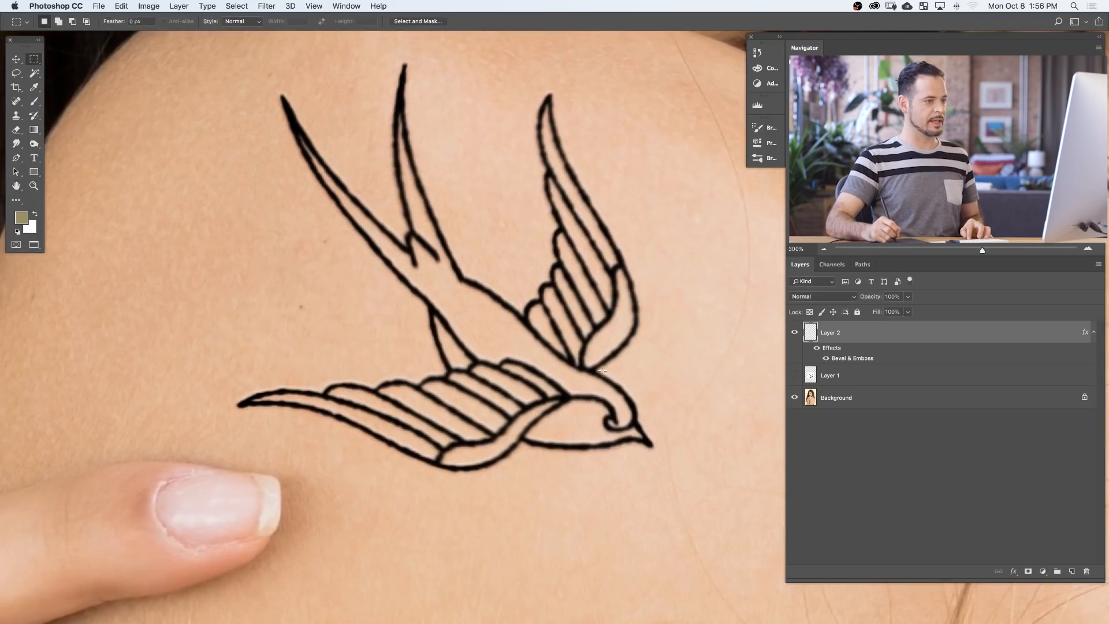
click(817, 349)
click(817, 349)
click(816, 349)
click(815, 349)
double_click(815, 350)
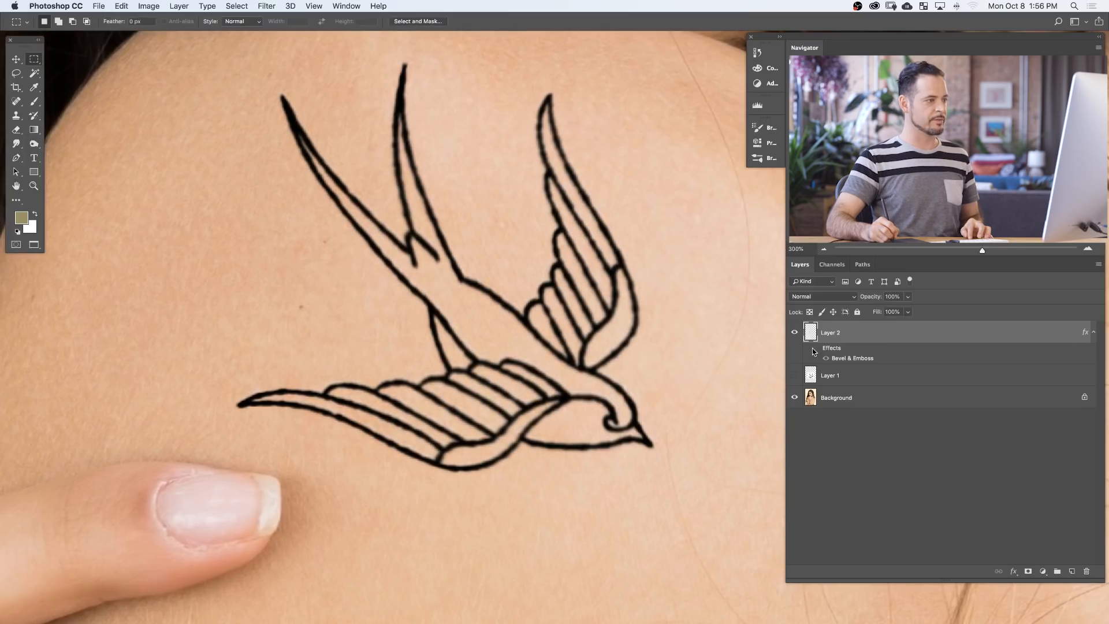
key(Escape)
click(817, 349)
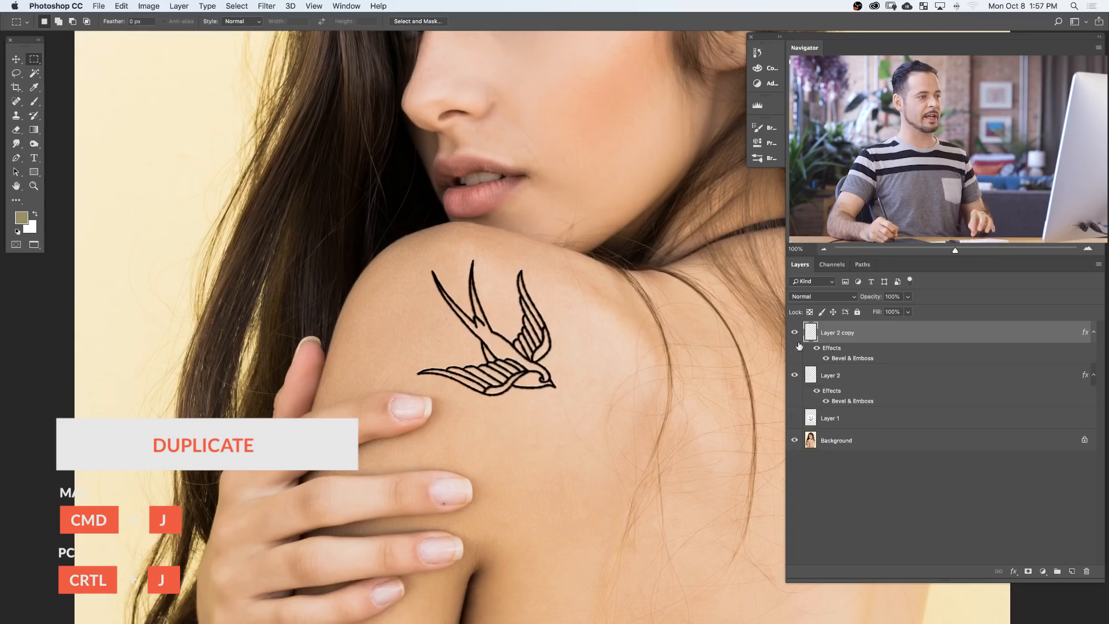
Apply a Gaussian Blur with a 3.9-pixel radius to the duplicated tattoo layer.
click(266, 5)
mouse_move(289, 137)
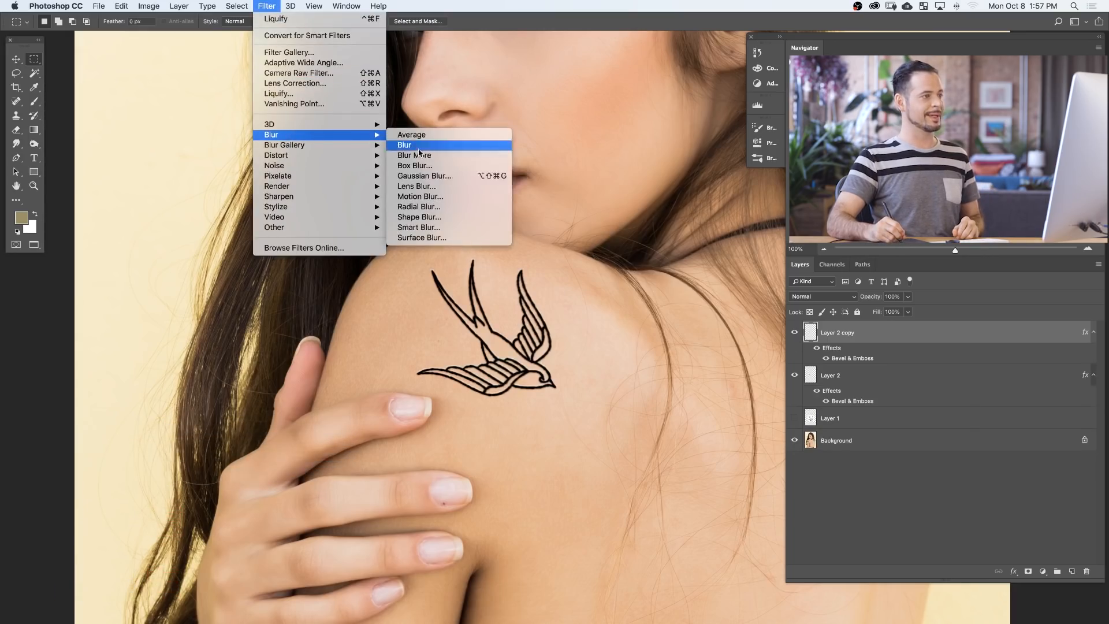
click(421, 175)
click(292, 470)
drag(292, 470, 282, 469)
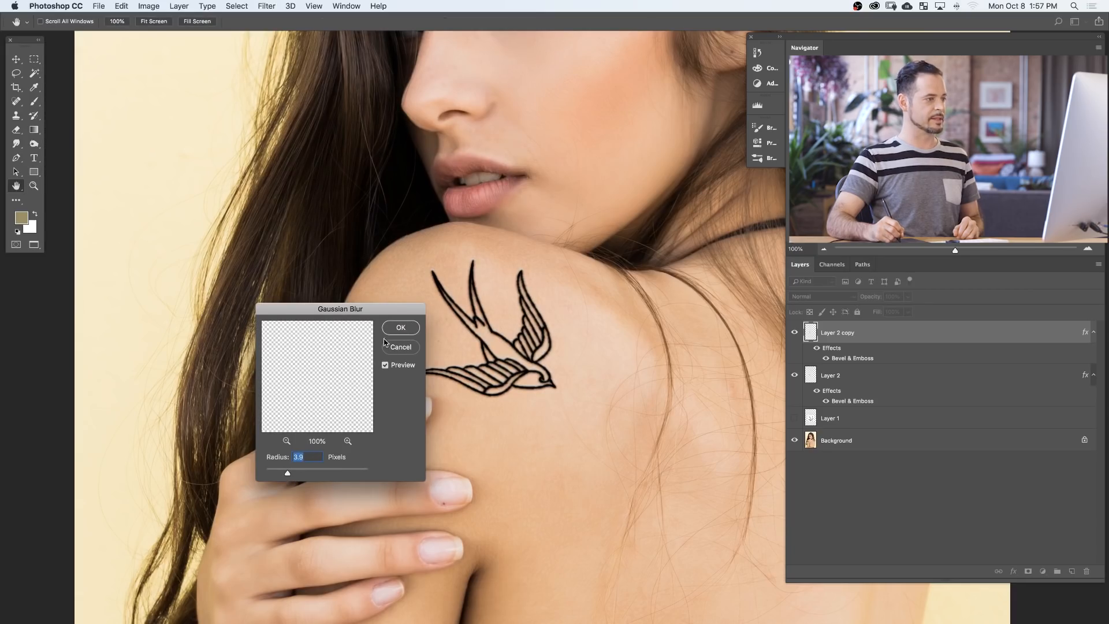
click(401, 328)
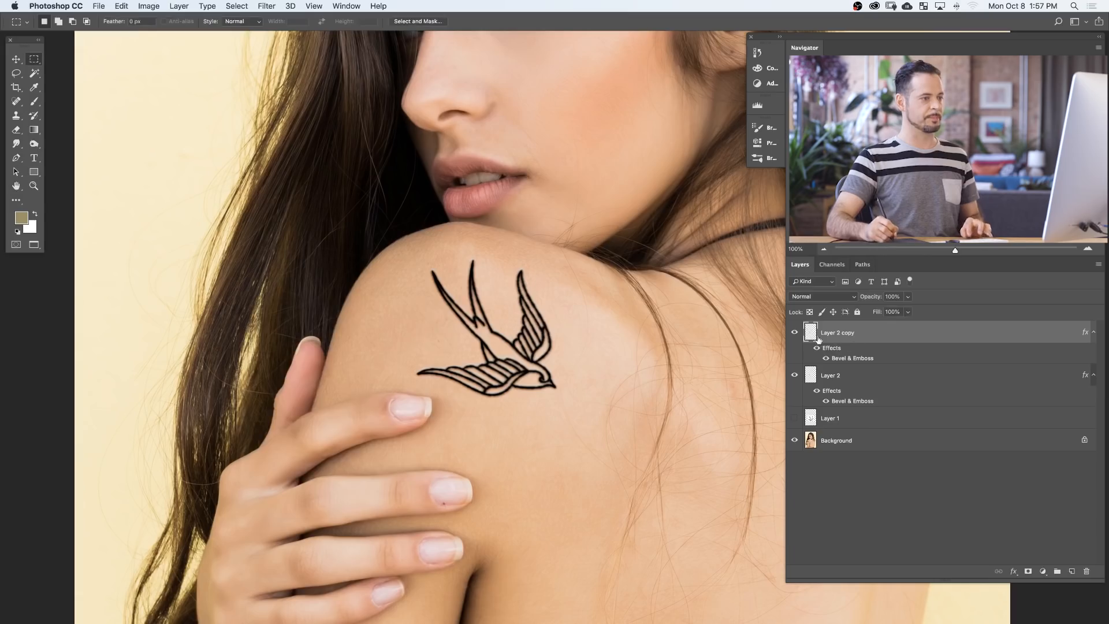
Examine the tattoo up close with and without the blurred copy.
key(m)
key(super+equal)
click(794, 333)
click(792, 335)
click(792, 340)
click(792, 339)
click(791, 339)
click(792, 340)
click(793, 341)
click(793, 341)
Set the blurred copy's blend mode to Multiply and lower its opacity to 33%.
click(817, 298)
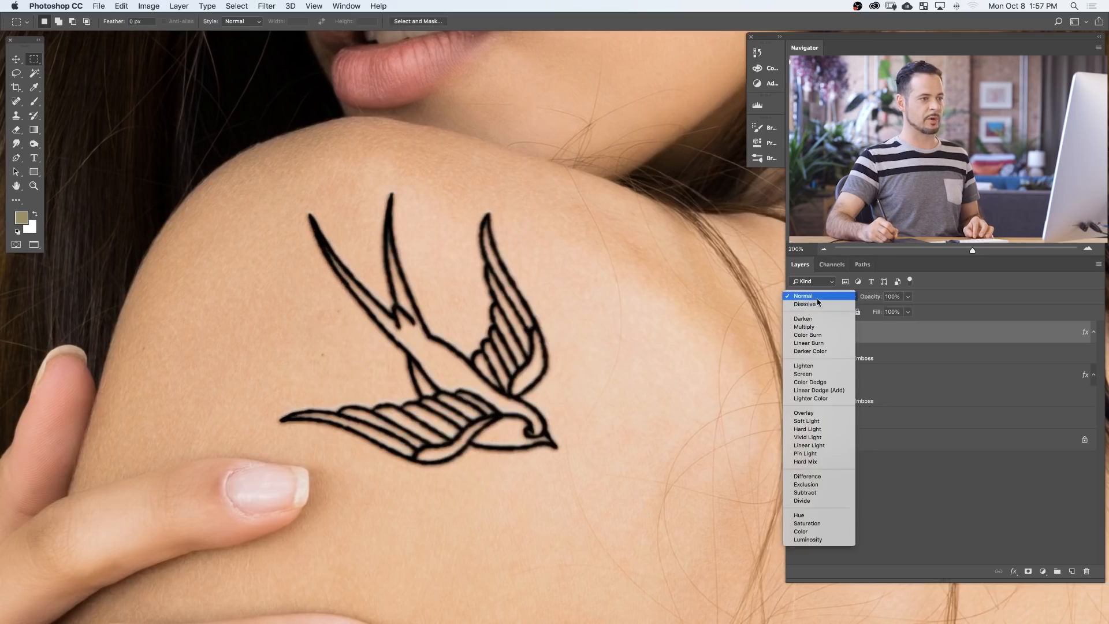
click(817, 327)
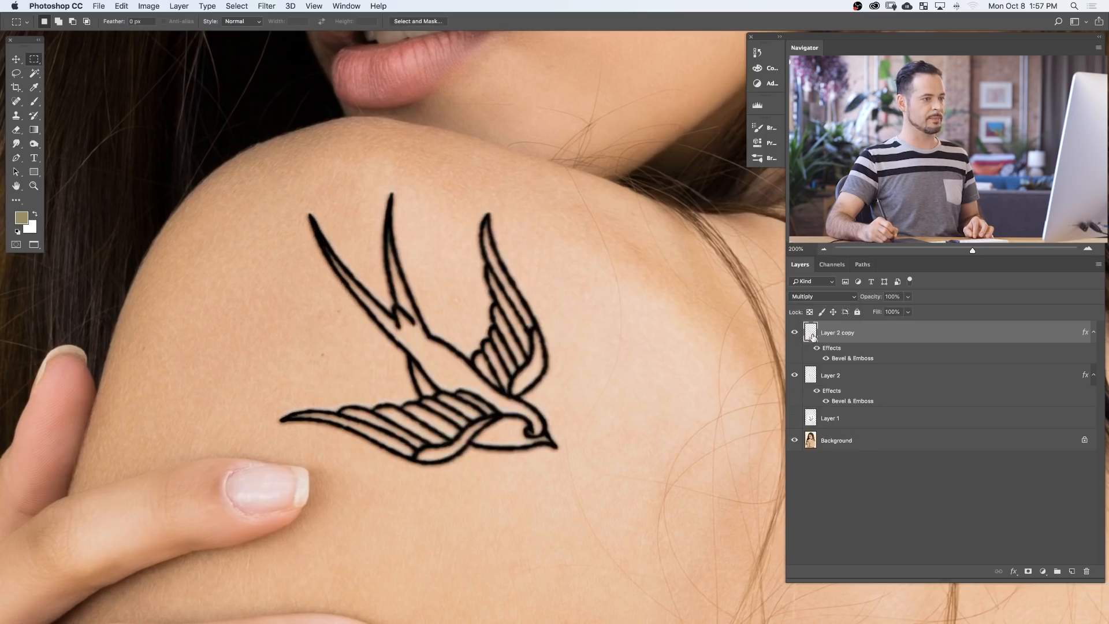
click(792, 334)
click(792, 334)
click(793, 334)
click(793, 335)
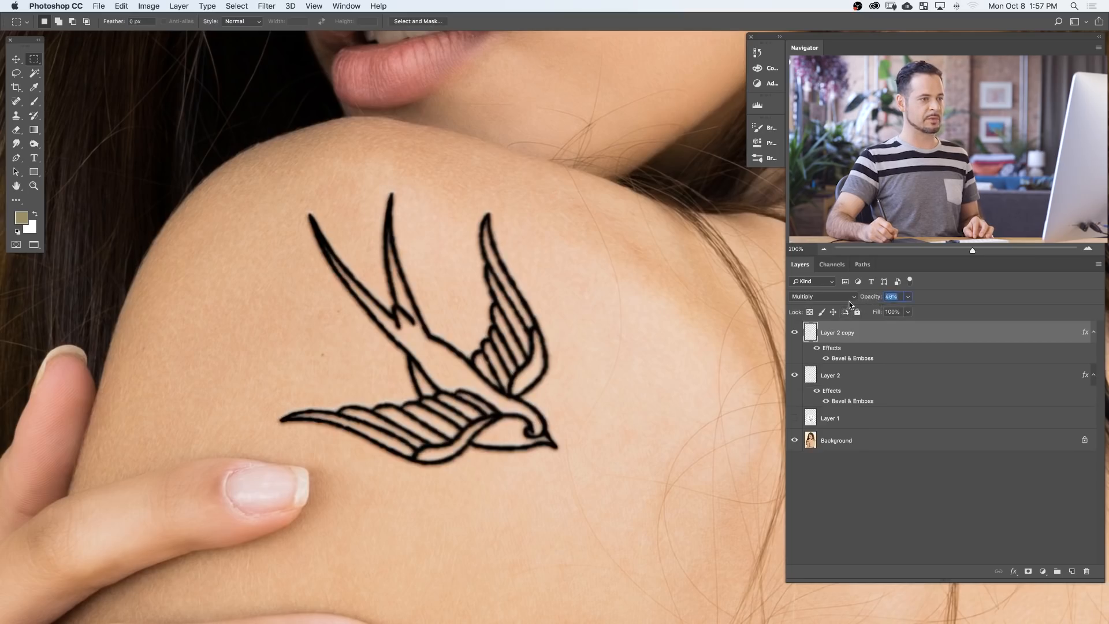
drag(849, 304, 842, 307)
Compare the tattoo's edges with the faint Multiply blur layer shown and hidden.
click(793, 333)
click(794, 334)
click(794, 334)
click(794, 334)
click(795, 334)
click(795, 333)
click(796, 333)
click(795, 334)
click(795, 334)
click(796, 334)
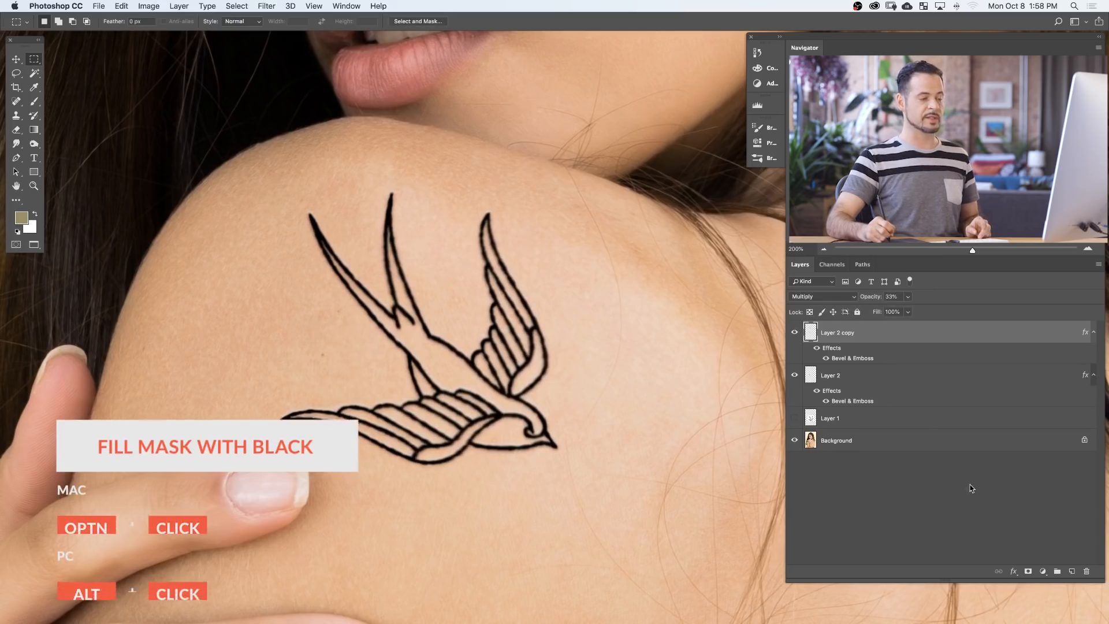
Hide the blurred copy with a black layer mask and brush white on the mask where the lines meet at the tail fork.
alt+click(1028, 572)
key(b)
key(d)
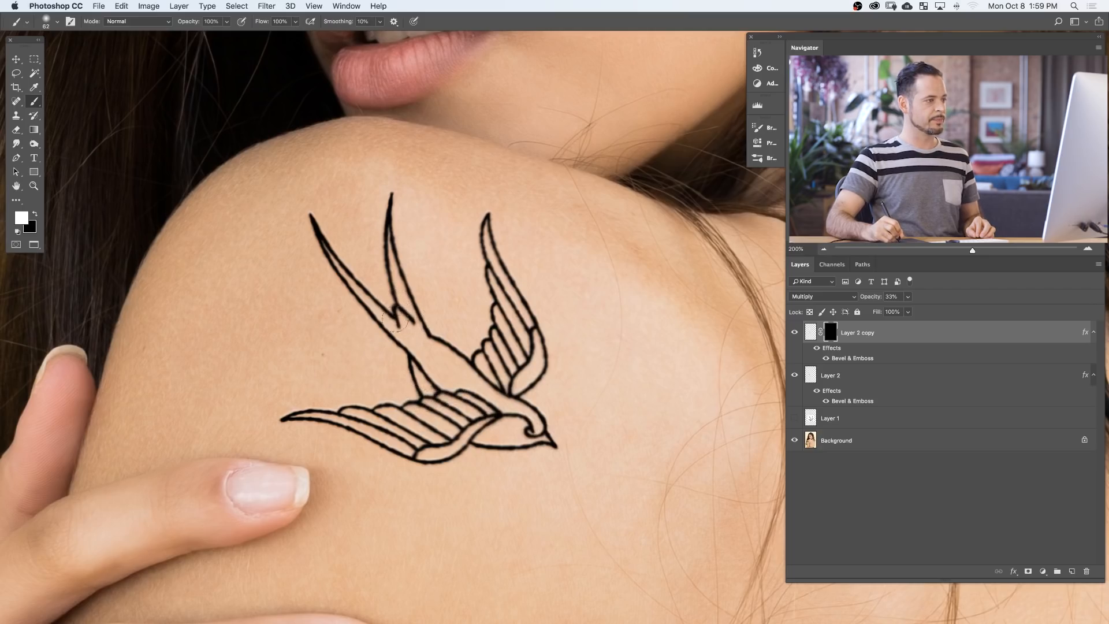
drag(396, 317, 425, 327)
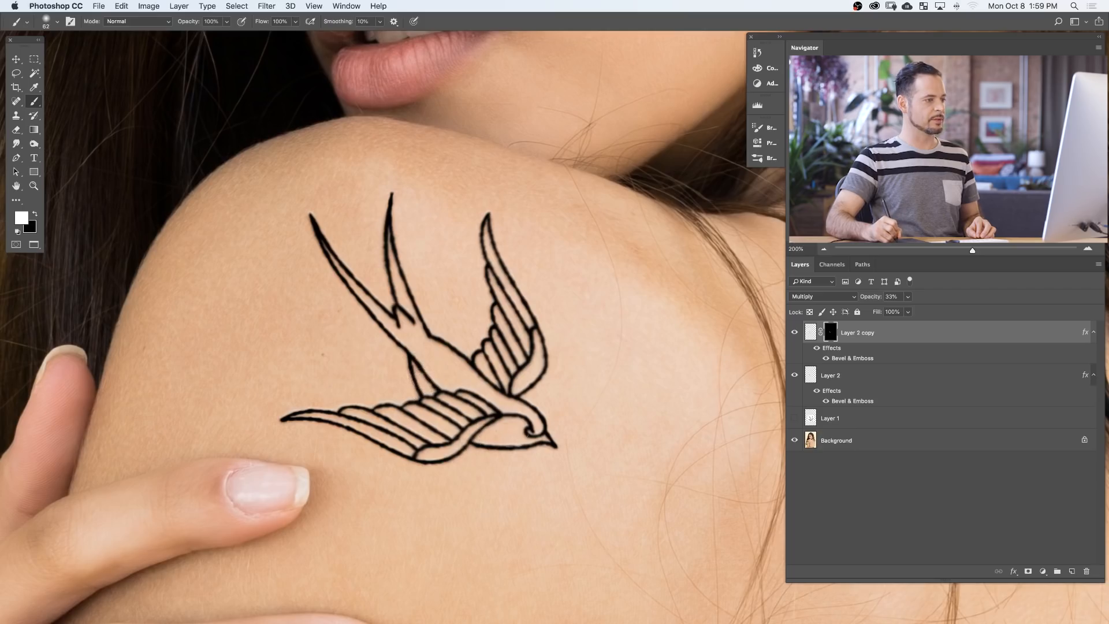
Compare the line intersections with the masked blur layer shown and hidden.
click(794, 334)
click(794, 334)
click(793, 335)
click(794, 334)
click(793, 334)
click(794, 334)
click(794, 334)
click(794, 334)
click(793, 335)
click(793, 335)
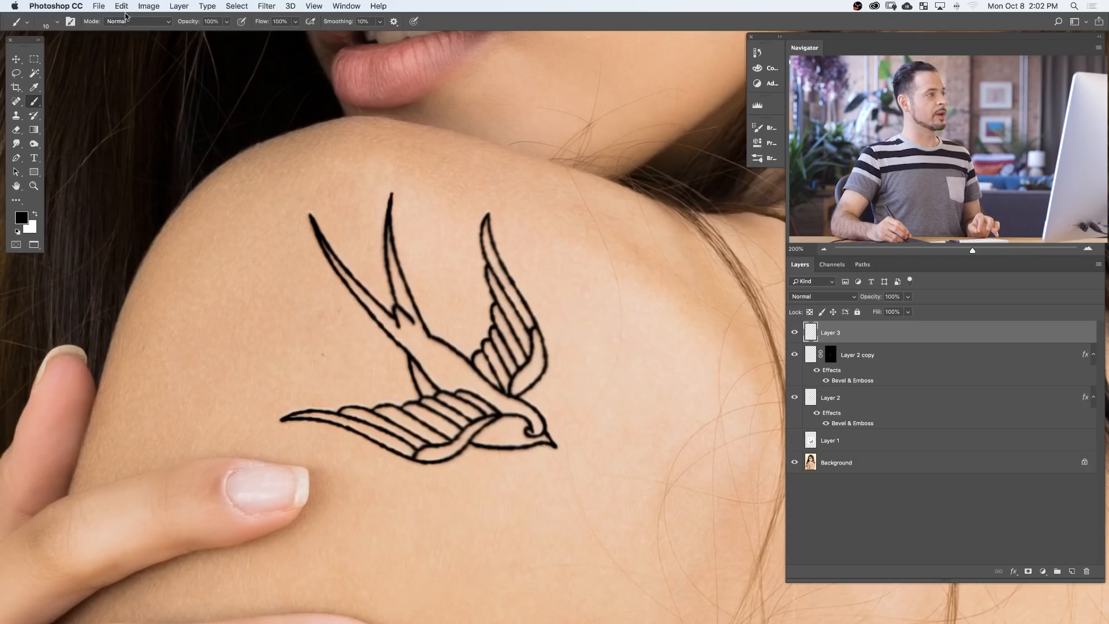
Open the Preset Manager with the Brushes preset type.
click(122, 7)
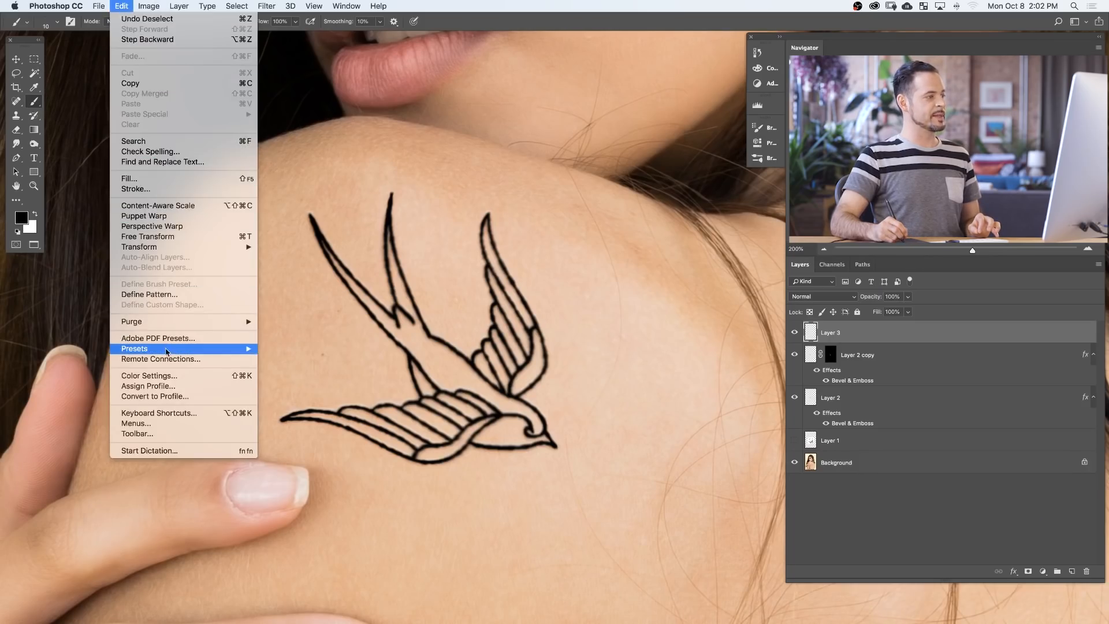
mouse_move(166, 352)
click(289, 349)
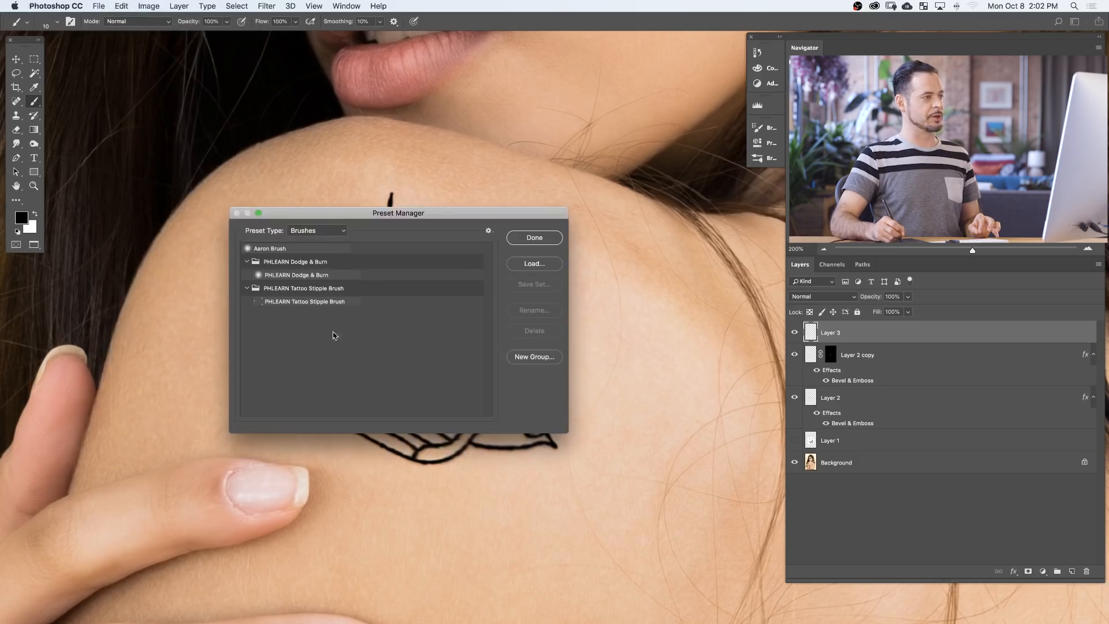
click(312, 231)
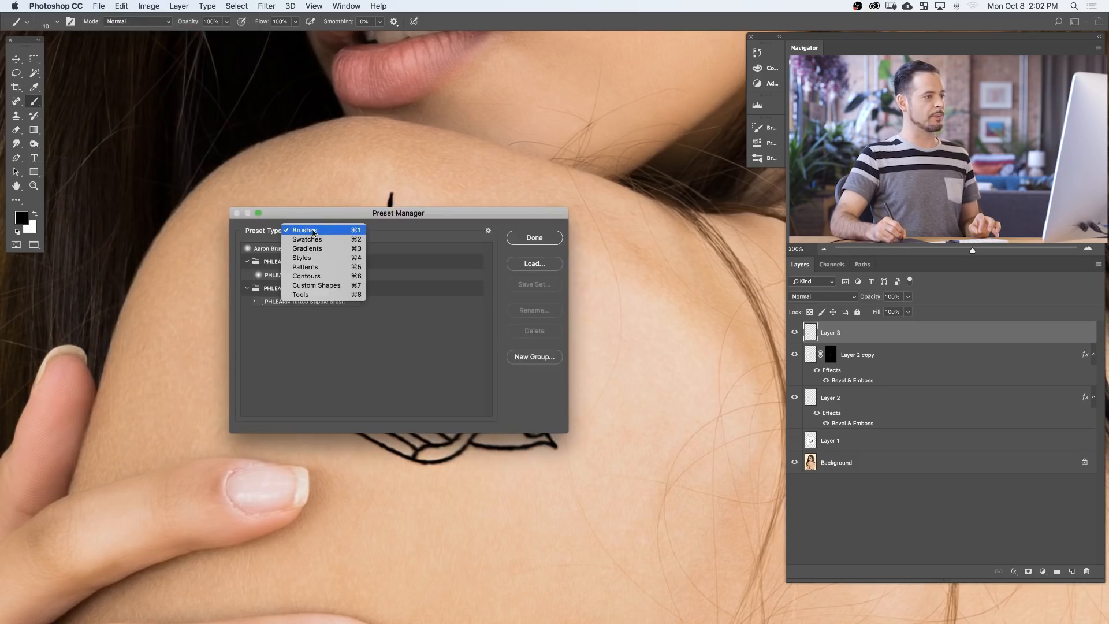
click(313, 232)
Load the brush file PHLEARN Tattoo Stipple Brush.abr into the presets and close the Preset Manager.
click(534, 264)
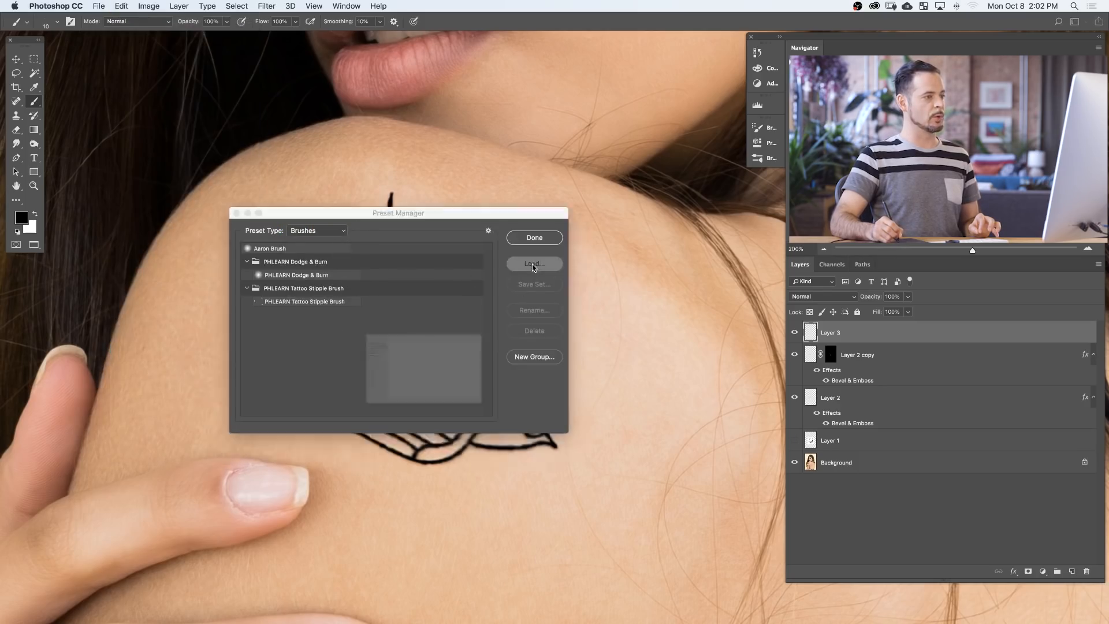
click(271, 193)
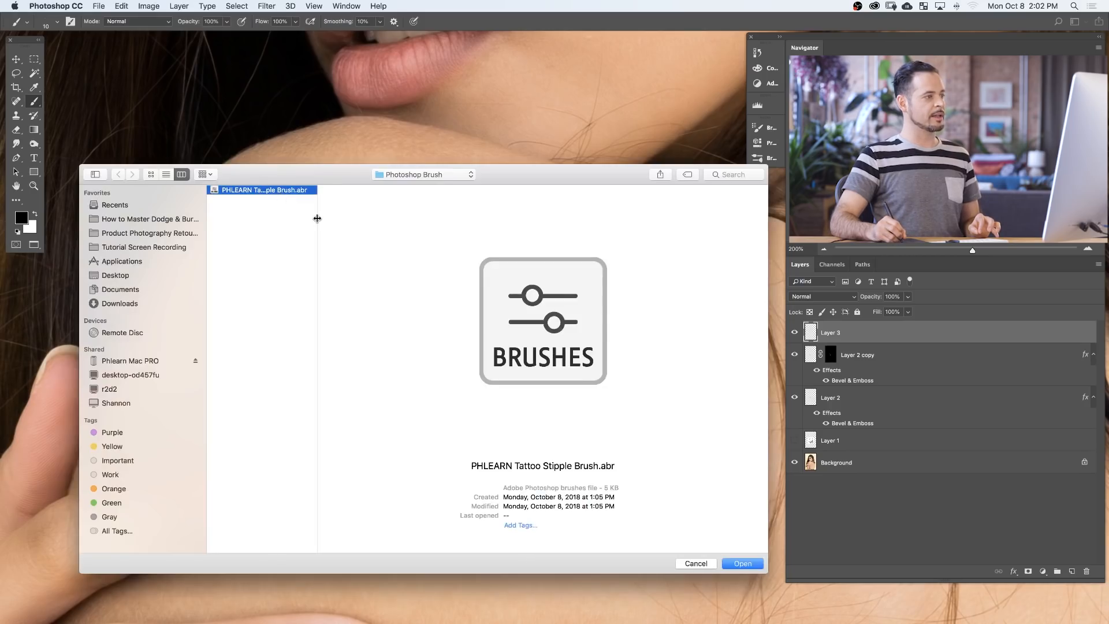
drag(317, 218, 352, 218)
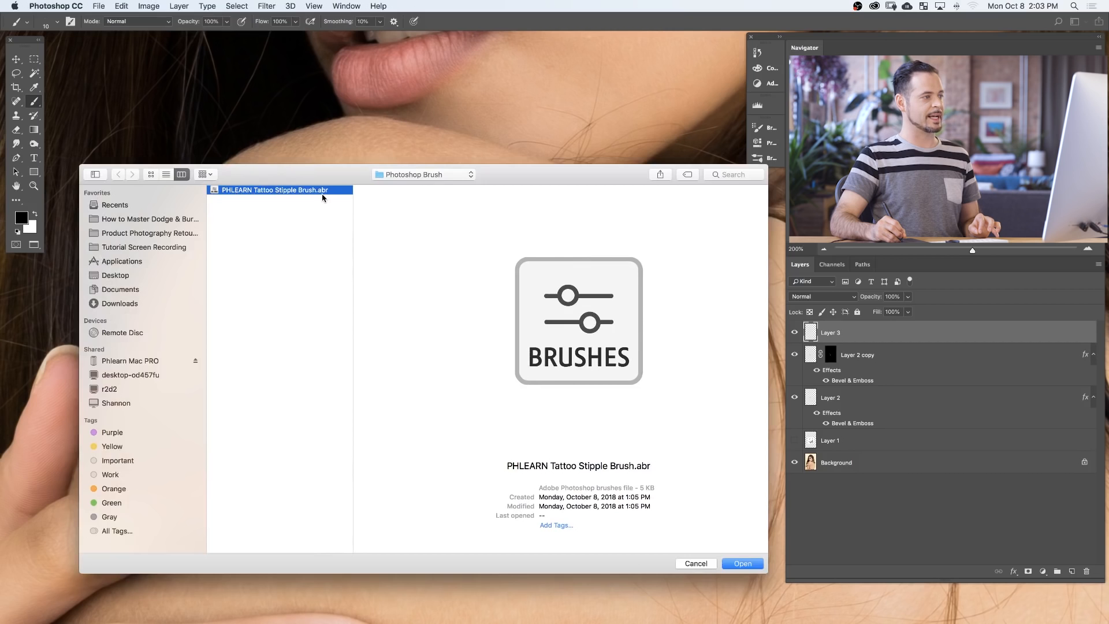
click(742, 563)
click(247, 315)
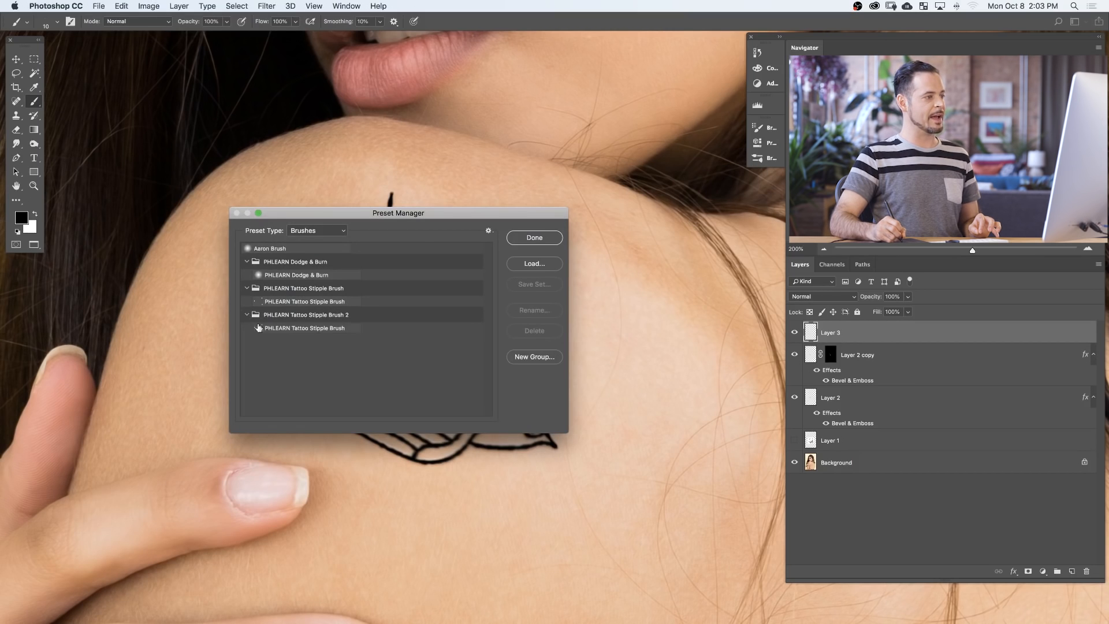
click(295, 328)
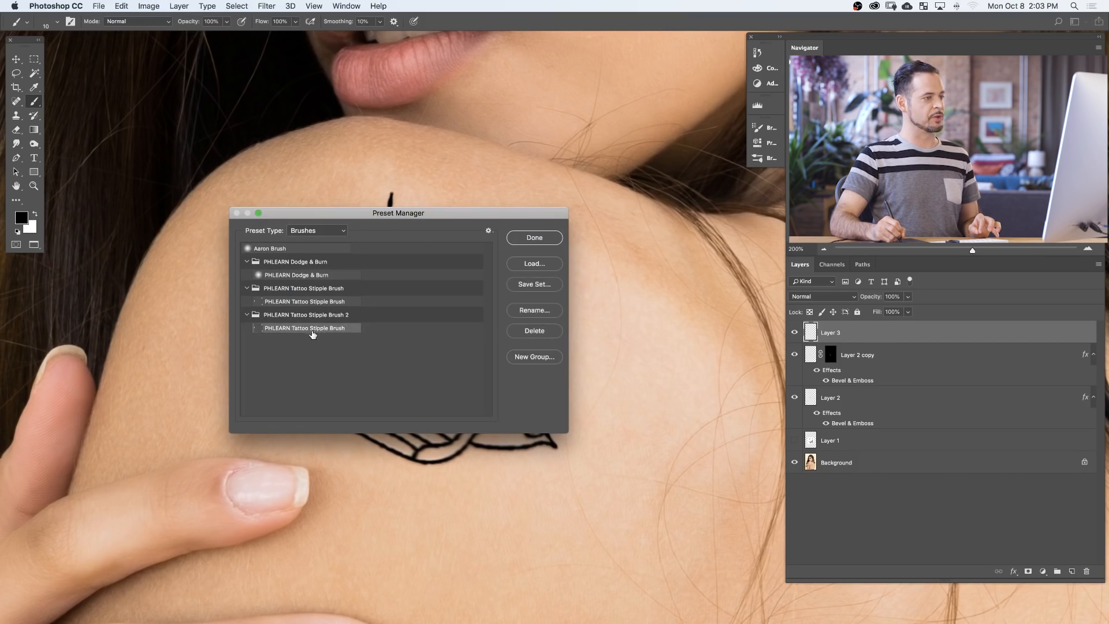
click(535, 238)
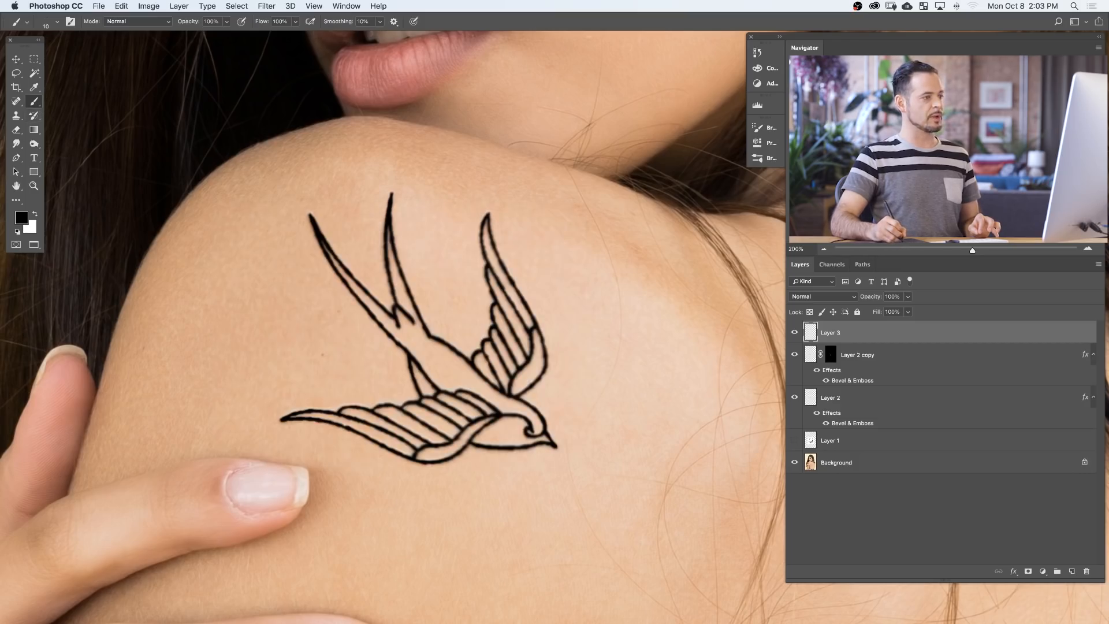
Choose the PHLEARN Tattoo Stipple Brush from the PHLEARN Tattoo Stipple Brush 2 group for painting.
right_click(305, 196)
click(318, 411)
click(373, 438)
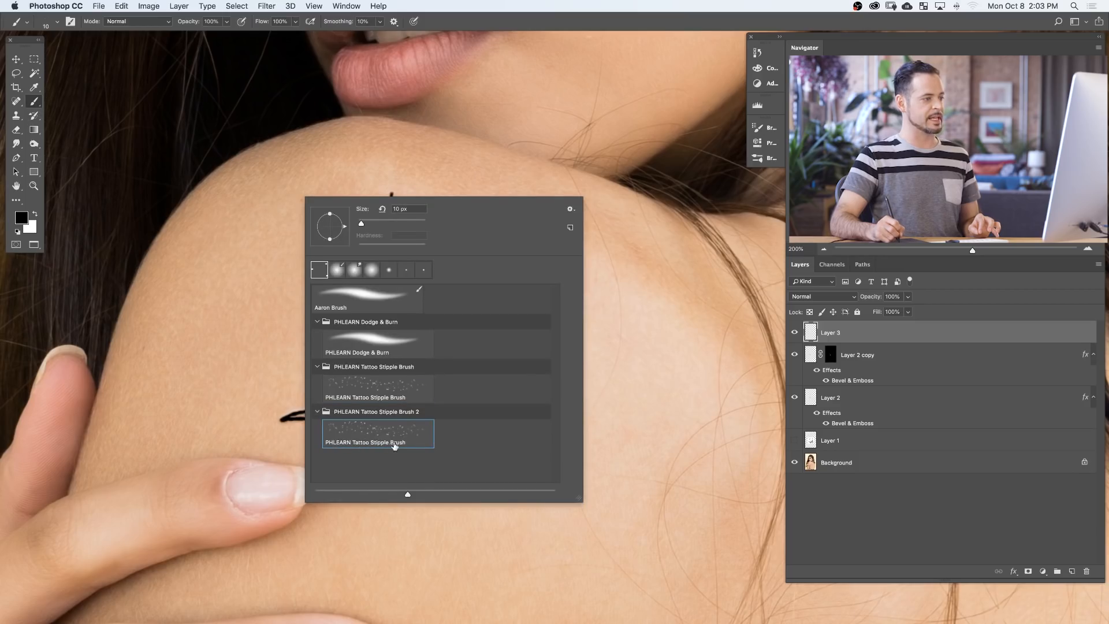
key(Return)
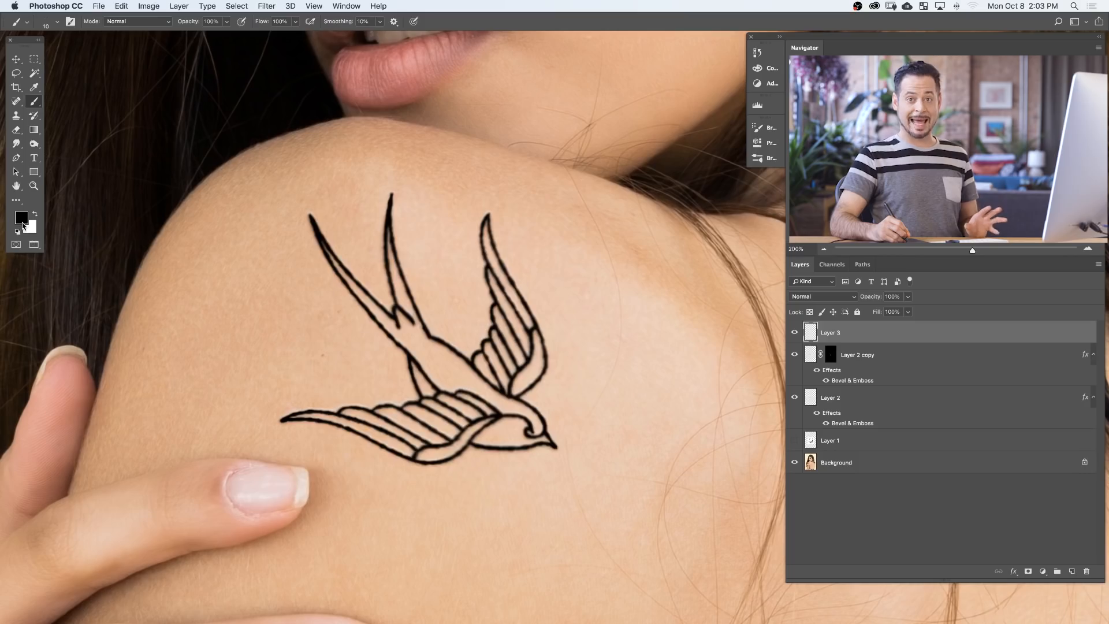
mouse_move(496, 343)
mouse_down()
mouse_move(473, 339)
mouse_move(451, 353)
mouse_move(461, 353)
mouse_up()
mouse_move(438, 330)
mouse_down()
mouse_move(425, 303)
mouse_move(340, 393)
mouse_move(413, 368)
mouse_up()
key(super+z)
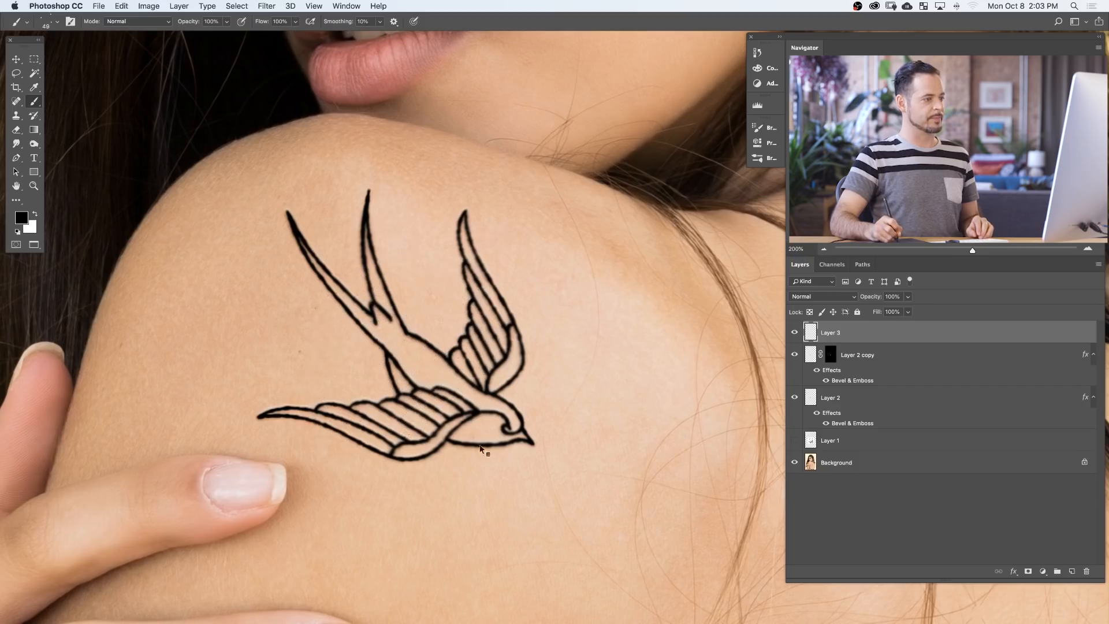
Stipple black shading along the swallow's belly line on the new top layer, shrinking the brush from about 22 px for denser dots.
drag(484, 450, 468, 449)
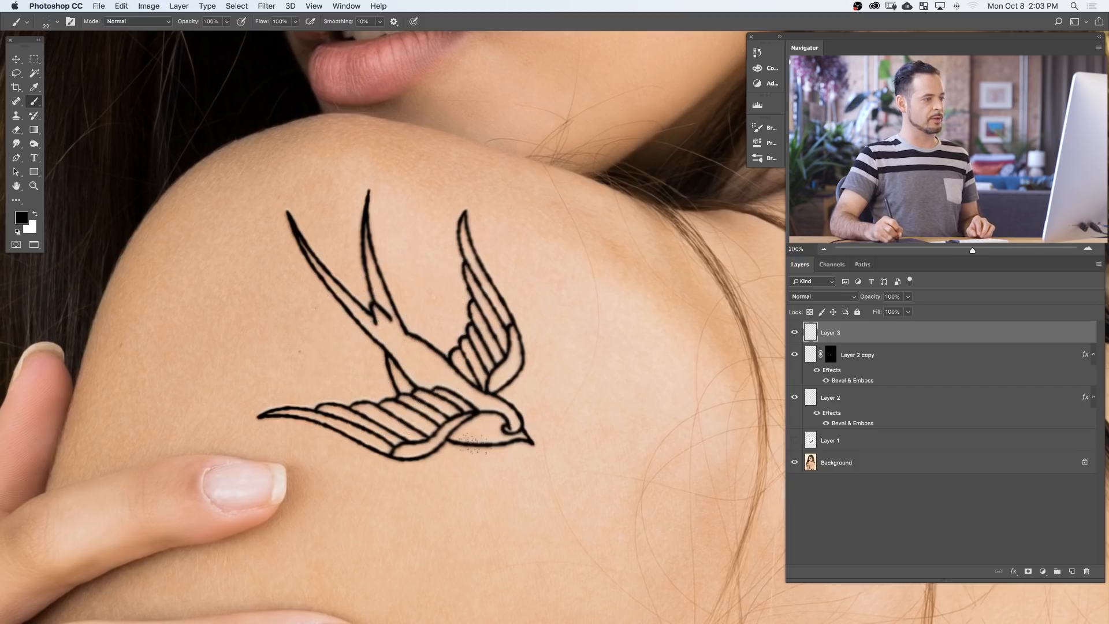
key(bracketleft)
key(bracketleft)
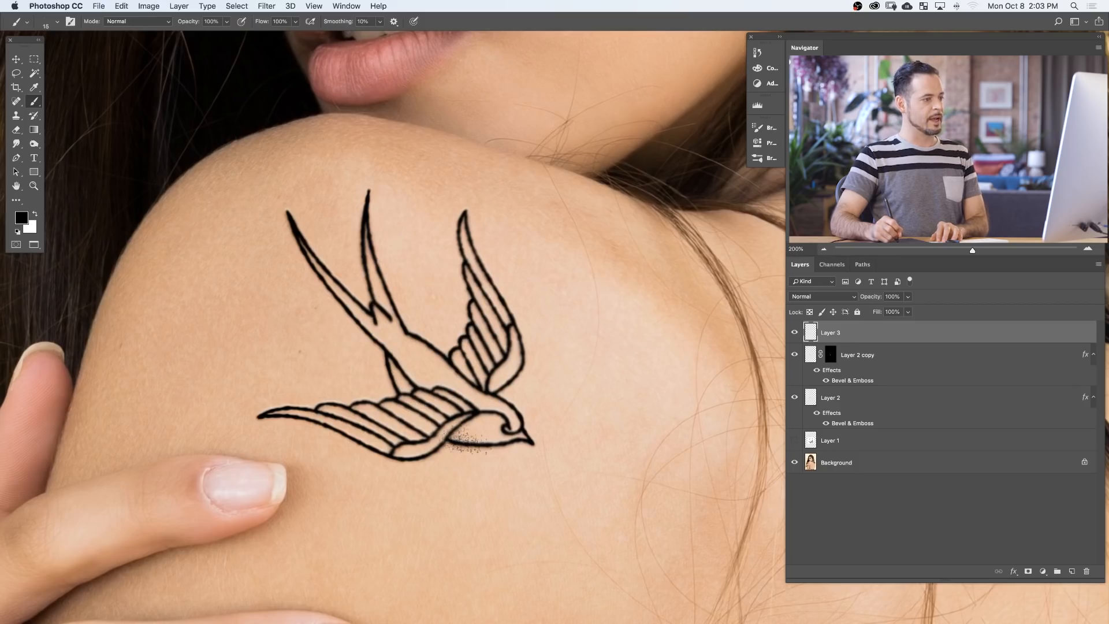
key(bracketleft)
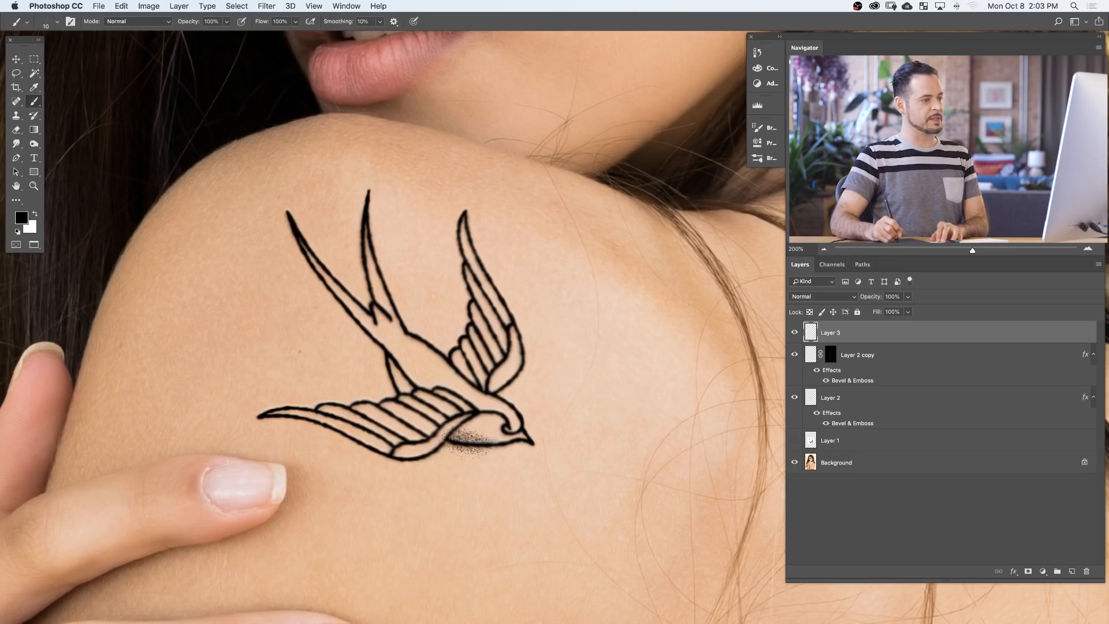
key(bracketright)
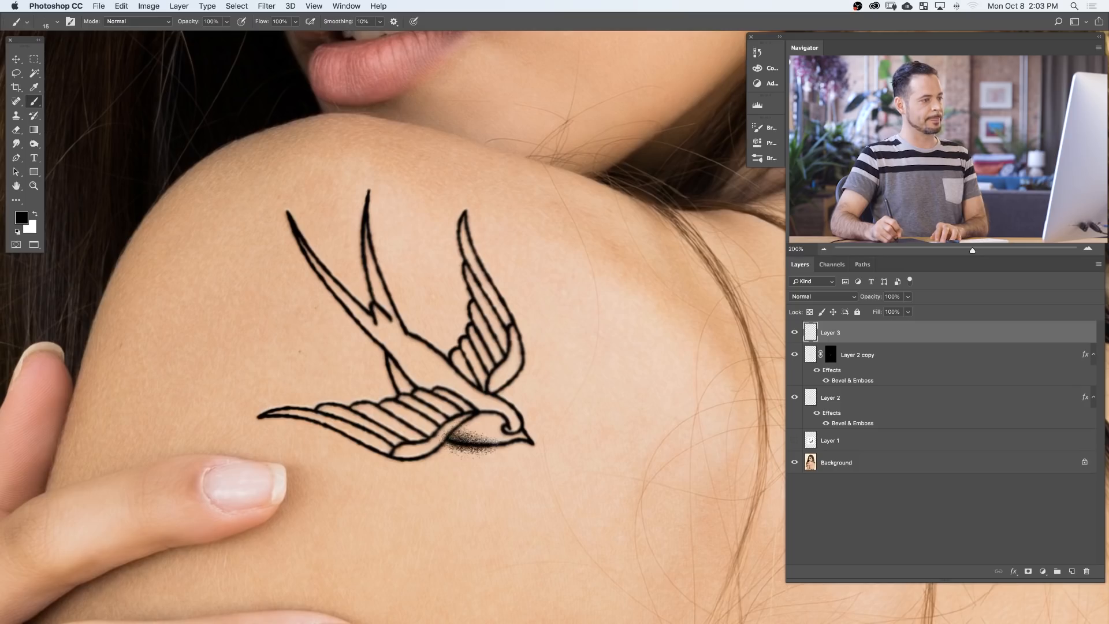
key(bracketleft)
key(bracketleft)
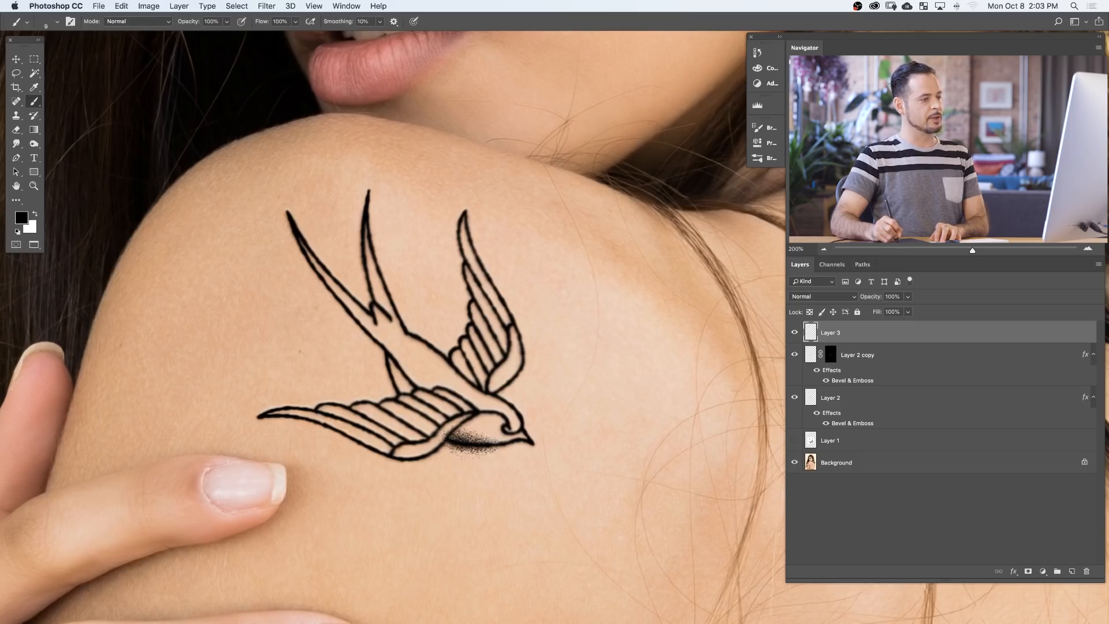
Stipple black shading inside the small pointed shape between the tail and lower wing, and compare the tattoo with and without the stippling.
key(bracketright)
key(bracketright)
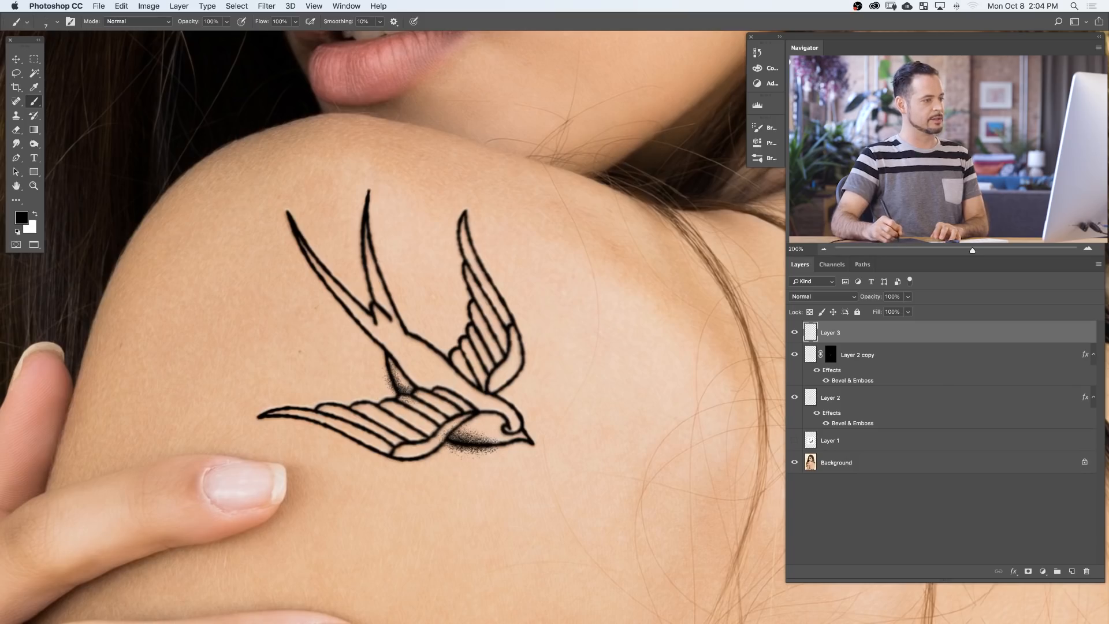
click(793, 334)
click(794, 334)
click(793, 334)
click(794, 333)
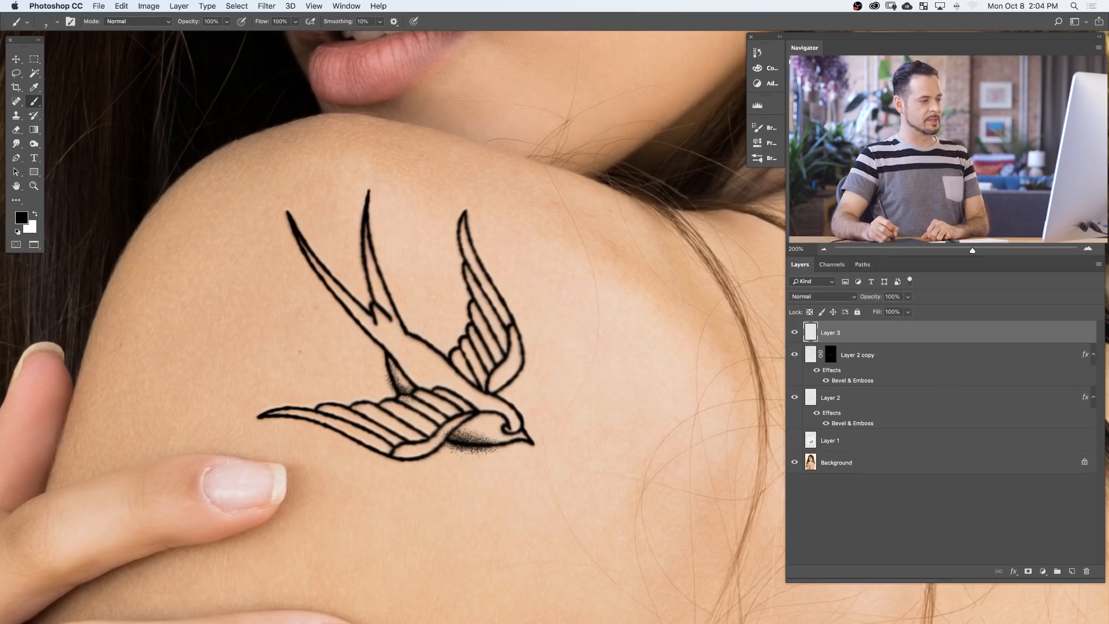
Add a layer mask to Layer 3 and paint black with a soft round brush about 19 px to hide stipple dots outside the outlines.
click(1027, 571)
right_click(552, 370)
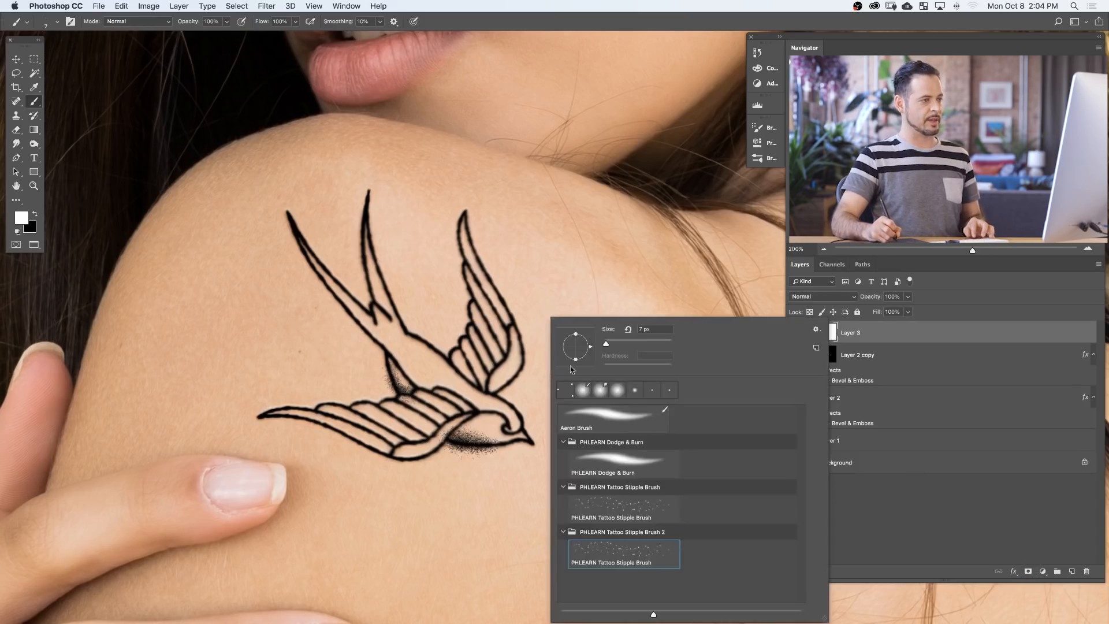
click(456, 473)
key(x)
drag(469, 462, 494, 461)
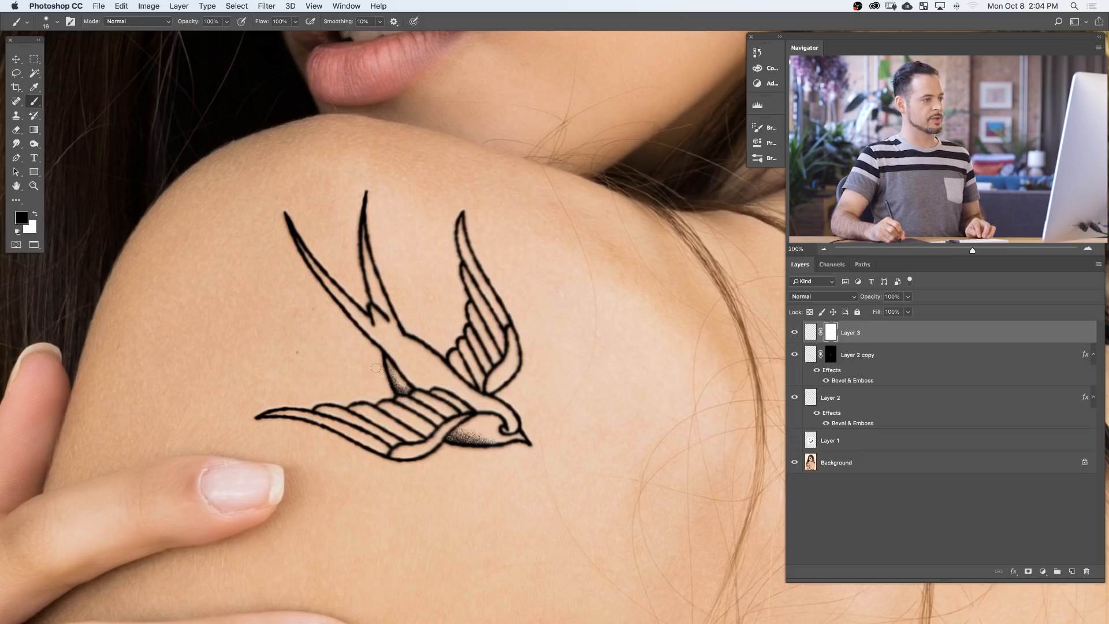
Compare the swallow with and without the masked stippling by toggling Layer 3's visibility.
click(792, 333)
click(792, 334)
click(792, 334)
click(792, 335)
click(791, 337)
click(791, 336)
click(792, 336)
click(792, 336)
click(791, 337)
click(791, 336)
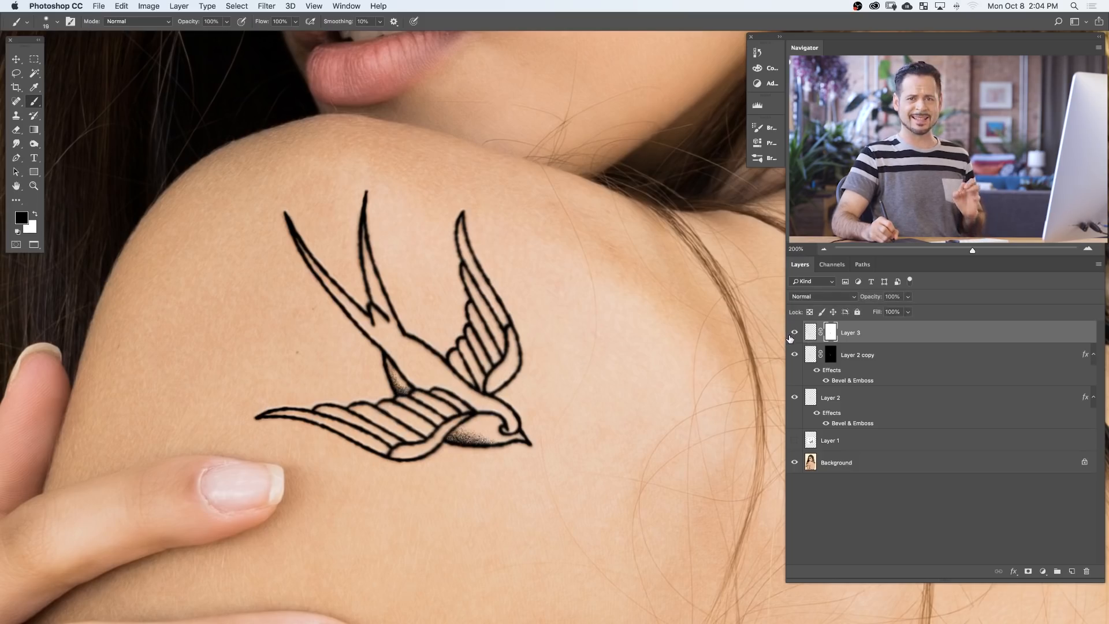
click(791, 336)
click(791, 336)
click(791, 336)
click(791, 336)
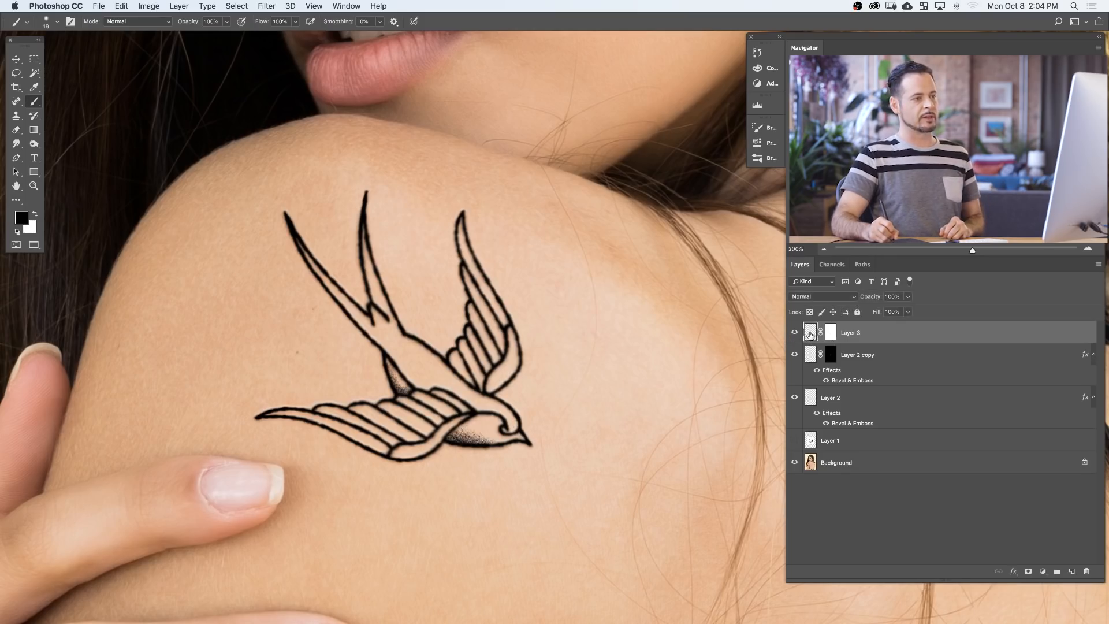
Apply a Gaussian Blur with a 0.3 pixel radius to Layer 3's stippling rather than to its mask.
click(266, 6)
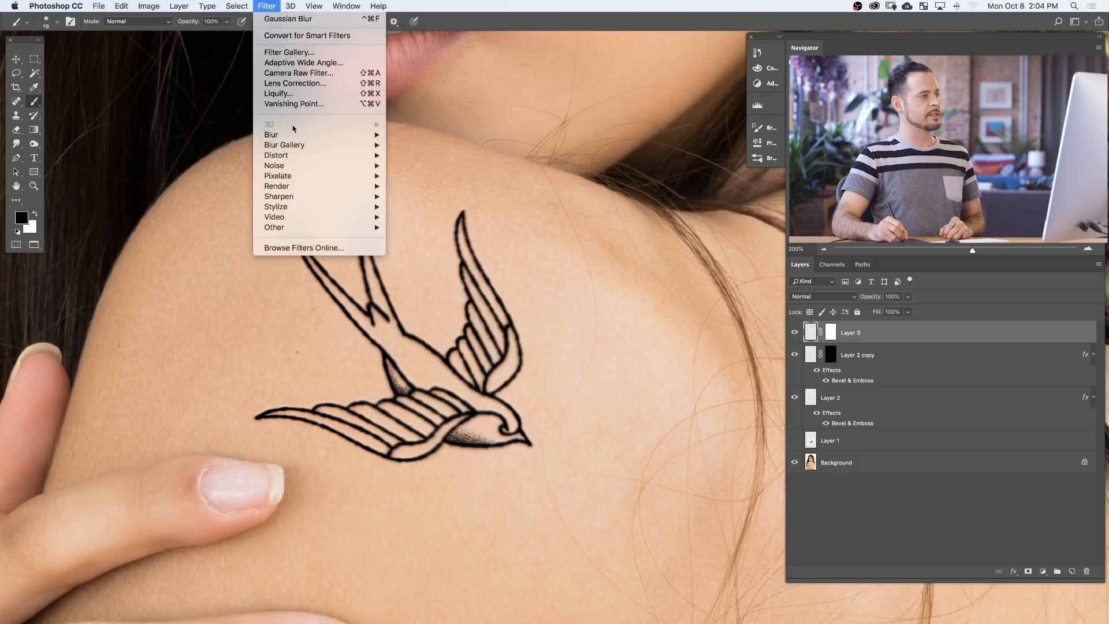
mouse_move(295, 136)
click(428, 179)
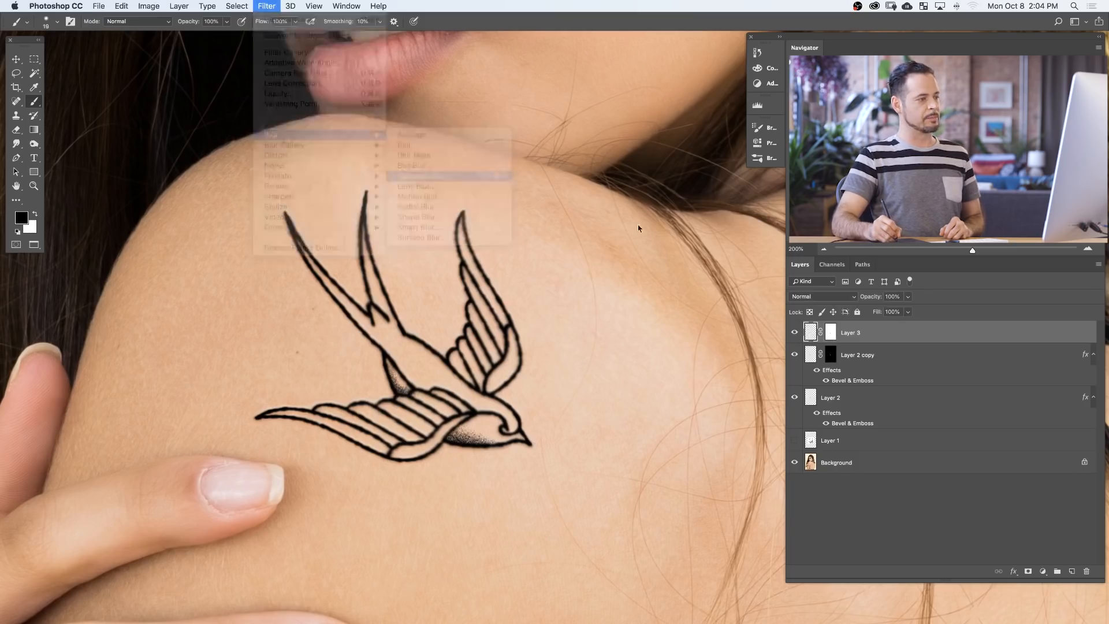
drag(377, 321, 625, 261)
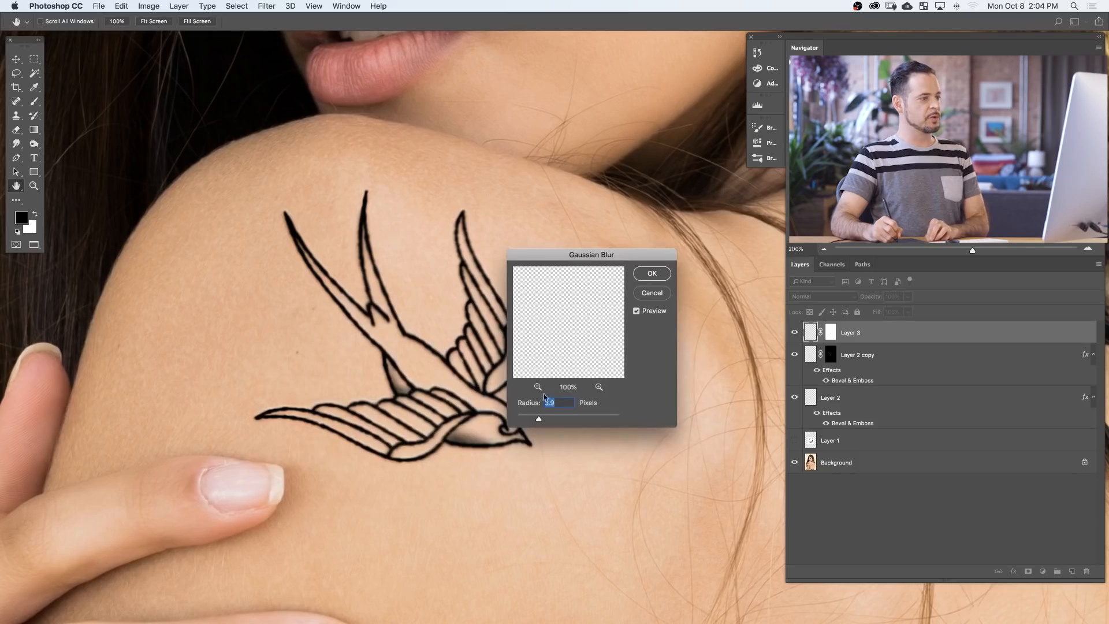
drag(539, 419, 517, 419)
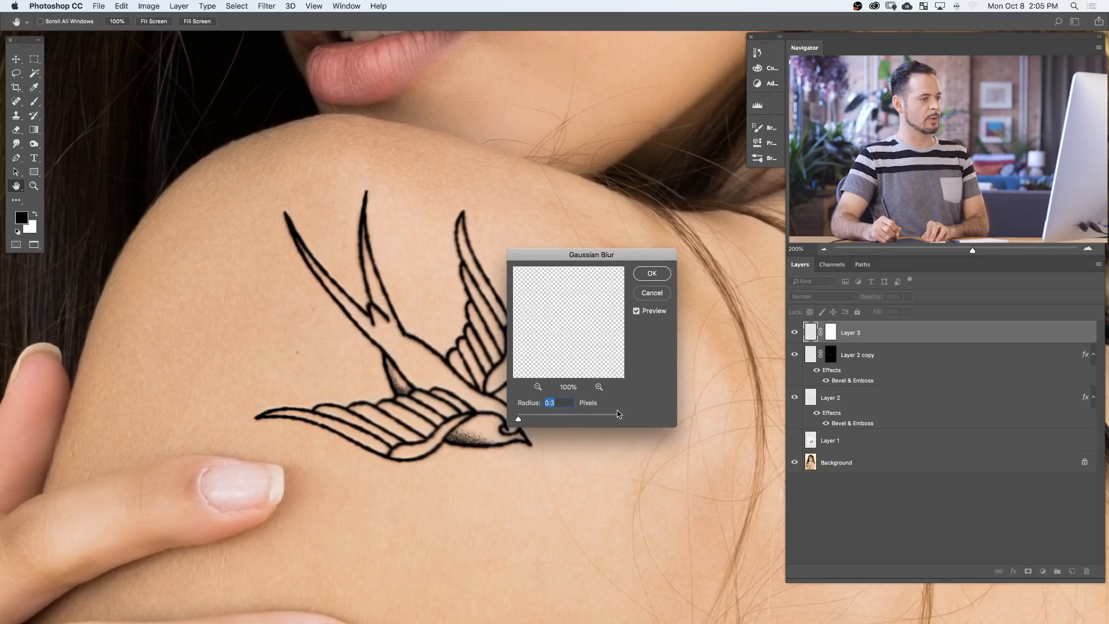
click(652, 274)
key(b)
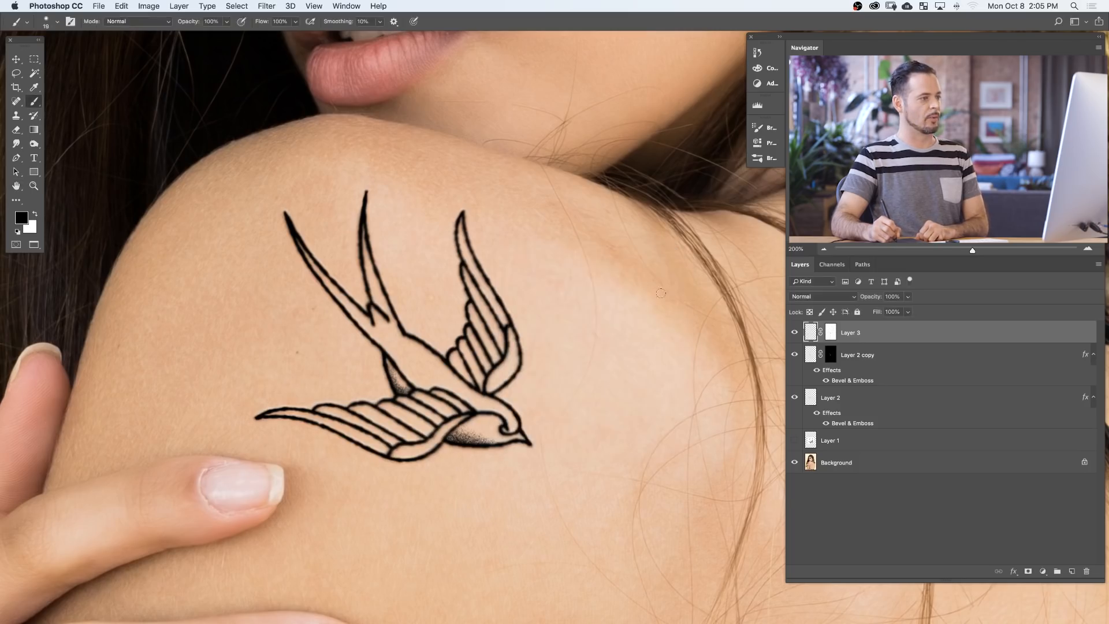
Place a duplicate of the Background at the top of the layer stack and hide it with a black layer mask.
key(super+minus)
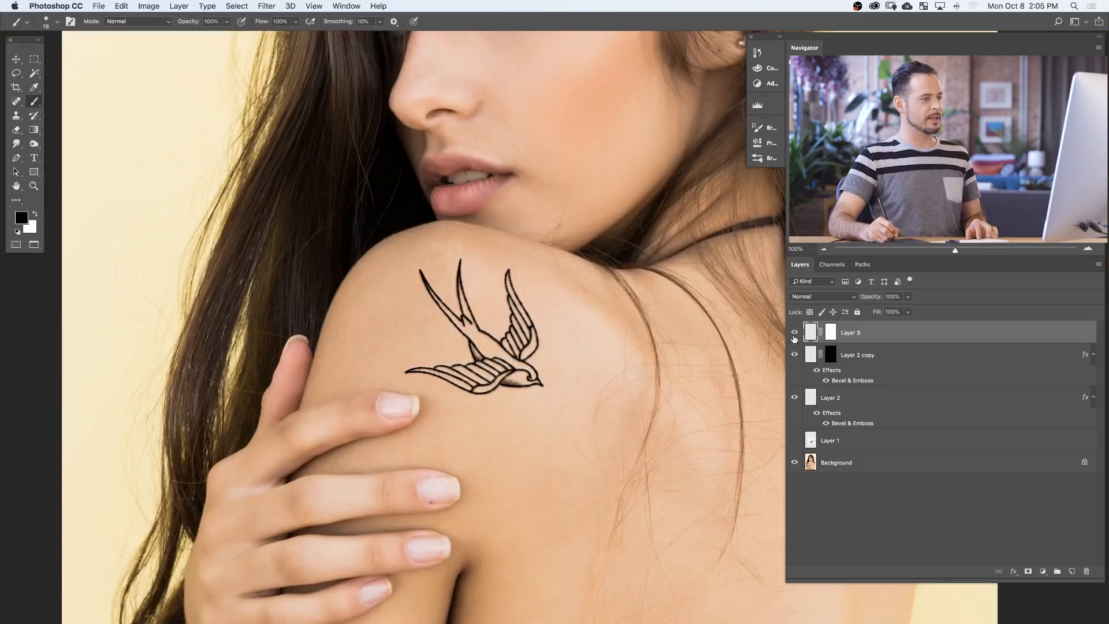
key(super+plus)
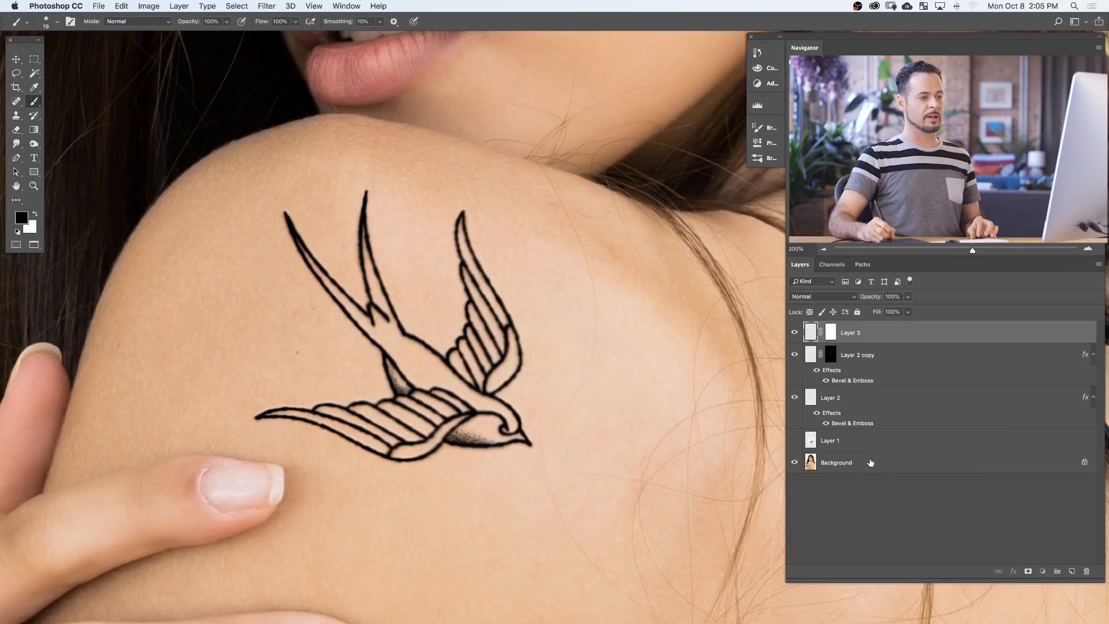
click(875, 462)
key(super+j)
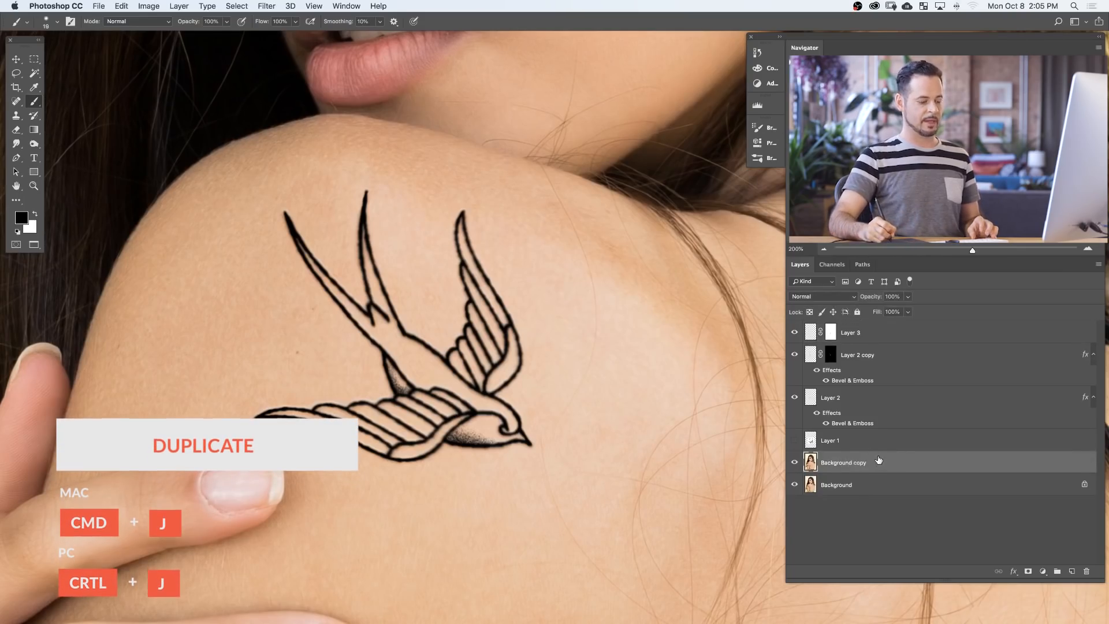
drag(872, 462, 922, 333)
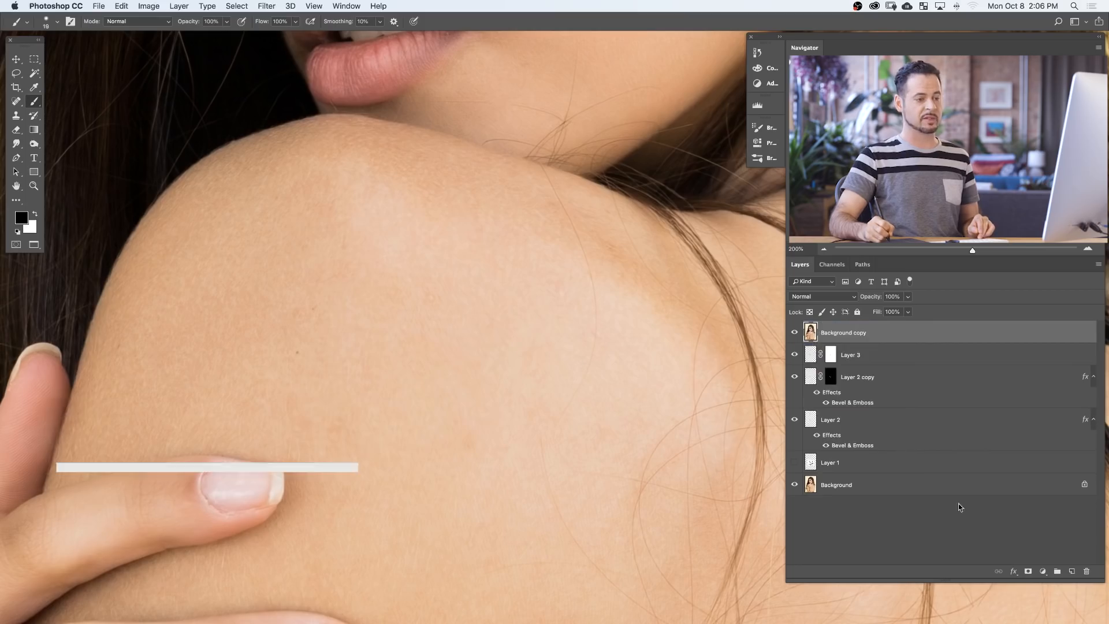
alt+click(1028, 571)
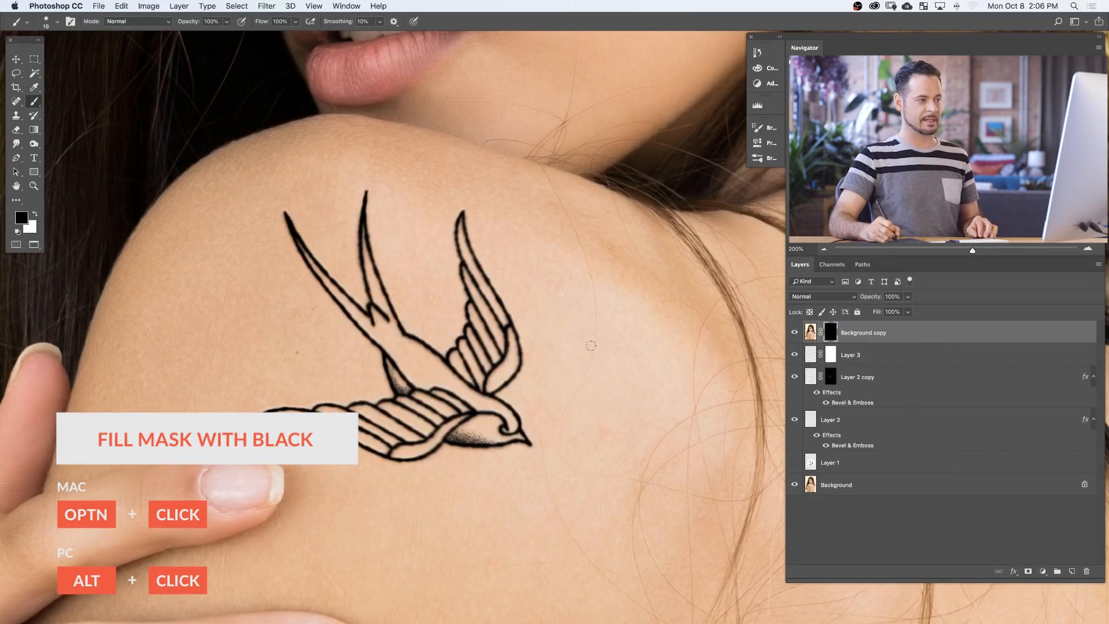
Set up a soft round brush of about 333 px with white paint and 10% flow for the Background copy's mask.
right_click(596, 318)
click(634, 423)
drag(532, 425, 534, 423)
ctrl+alt+drag(496, 365, 501, 366)
ctrl+alt+drag(456, 305, 536, 301)
key(x)
key(shift+1)
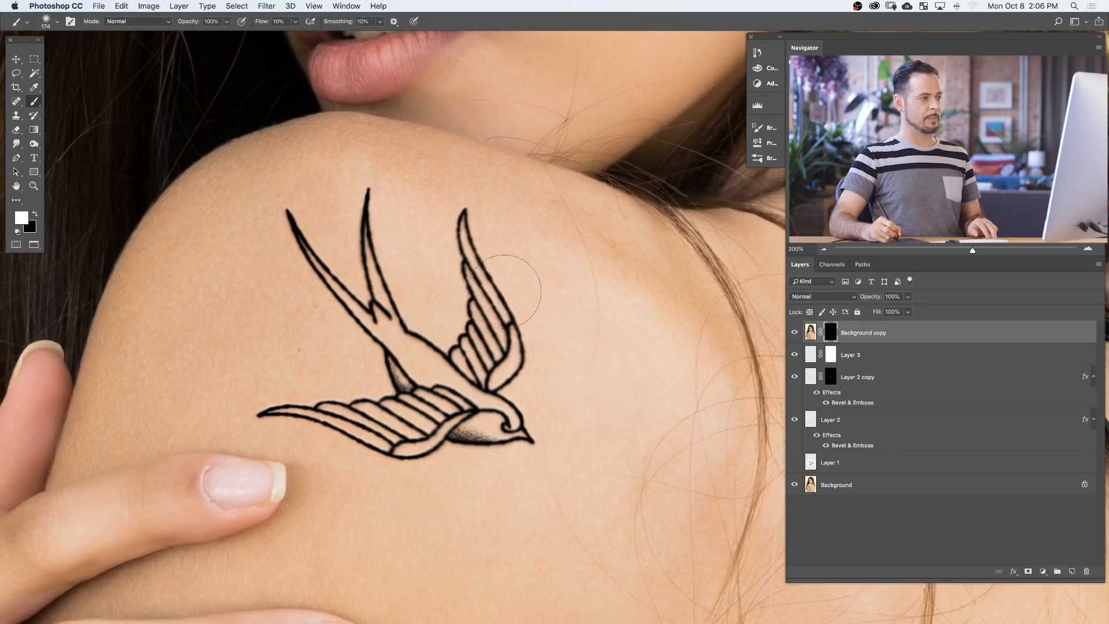
ctrl+alt+drag(407, 226, 495, 229)
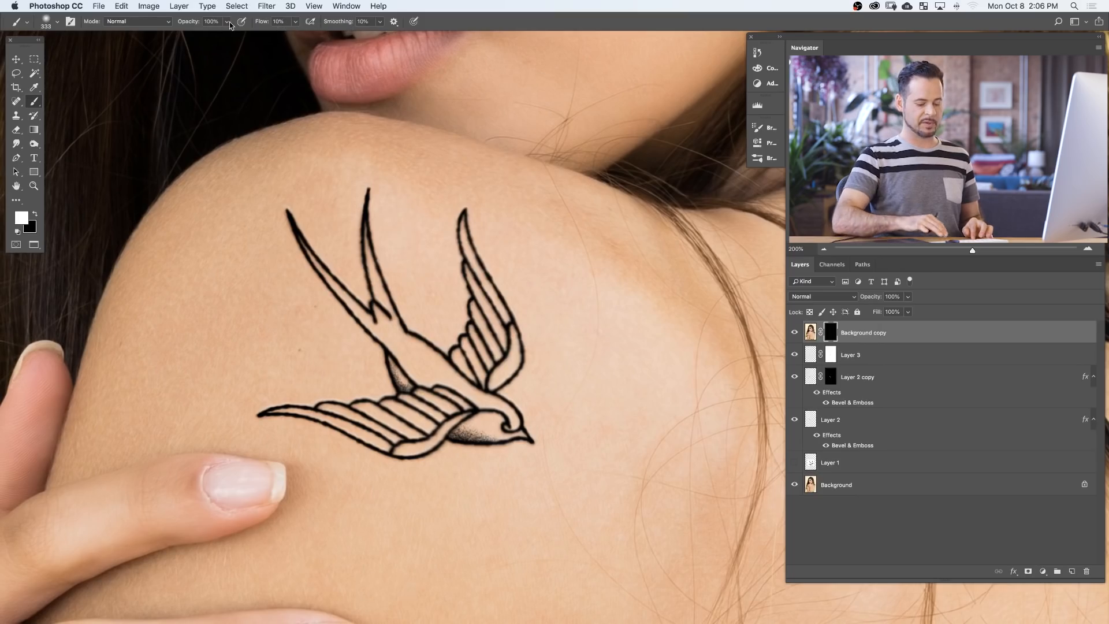
key(super+minus)
drag(582, 376, 545, 417)
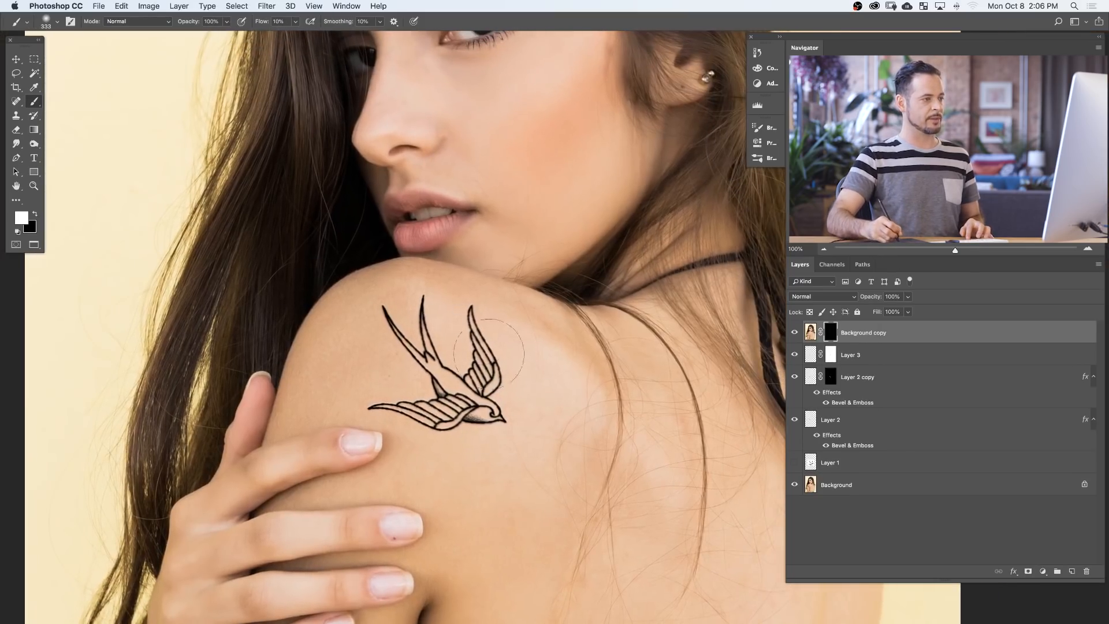
Try painting white over the swallow on the mask at 60% flow, undo it and restore the flow to 10%.
key(shift+6)
mouse_move(470, 327)
mouse_down()
mouse_move(449, 301)
mouse_move(479, 345)
mouse_move(443, 398)
mouse_move(412, 416)
mouse_move(455, 345)
mouse_move(463, 392)
mouse_move(424, 407)
mouse_move(427, 350)
mouse_move(397, 302)
mouse_move(459, 420)
mouse_up()
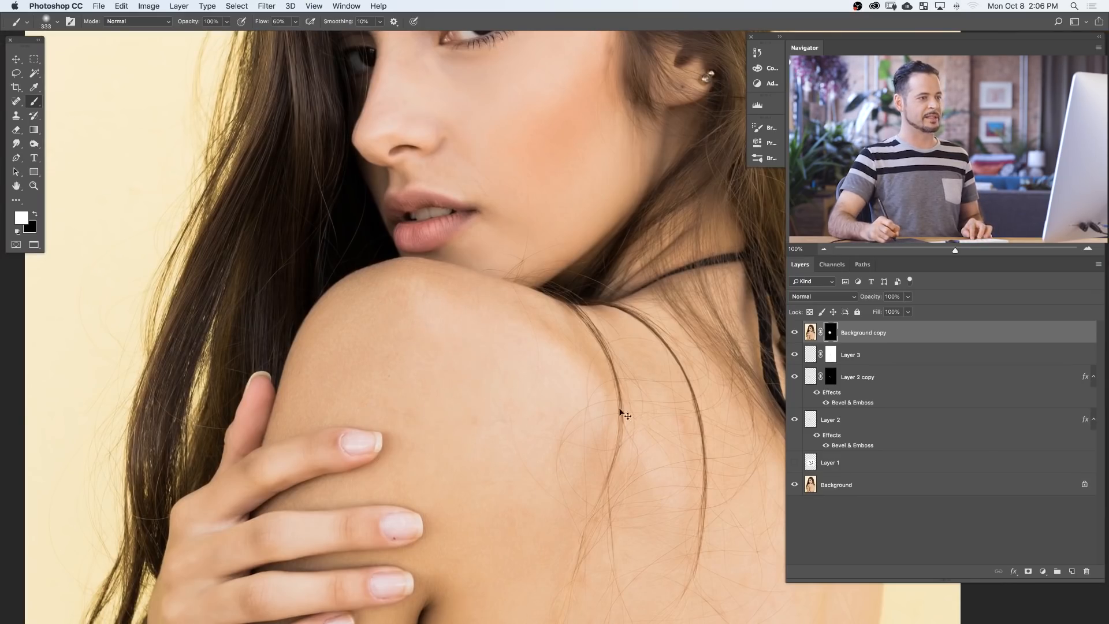
key(super+z)
key(shift+1)
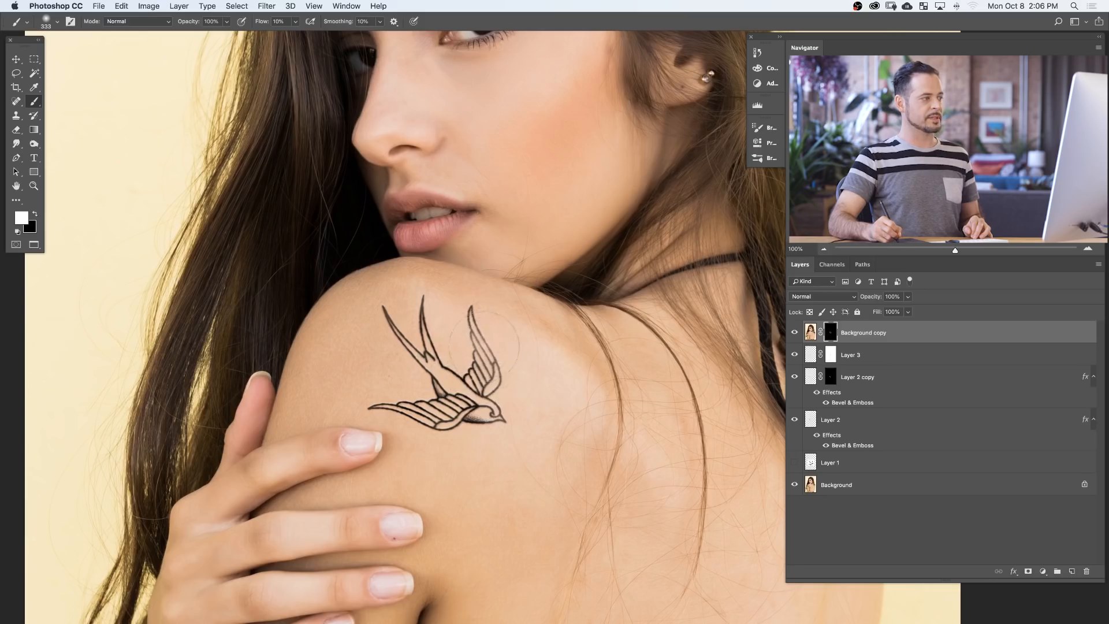
Fade the swallow unevenly by painting white and black on the Background copy's mask at 10% flow, and compare the tattoo with and without the fading.
key(x)
key(x)
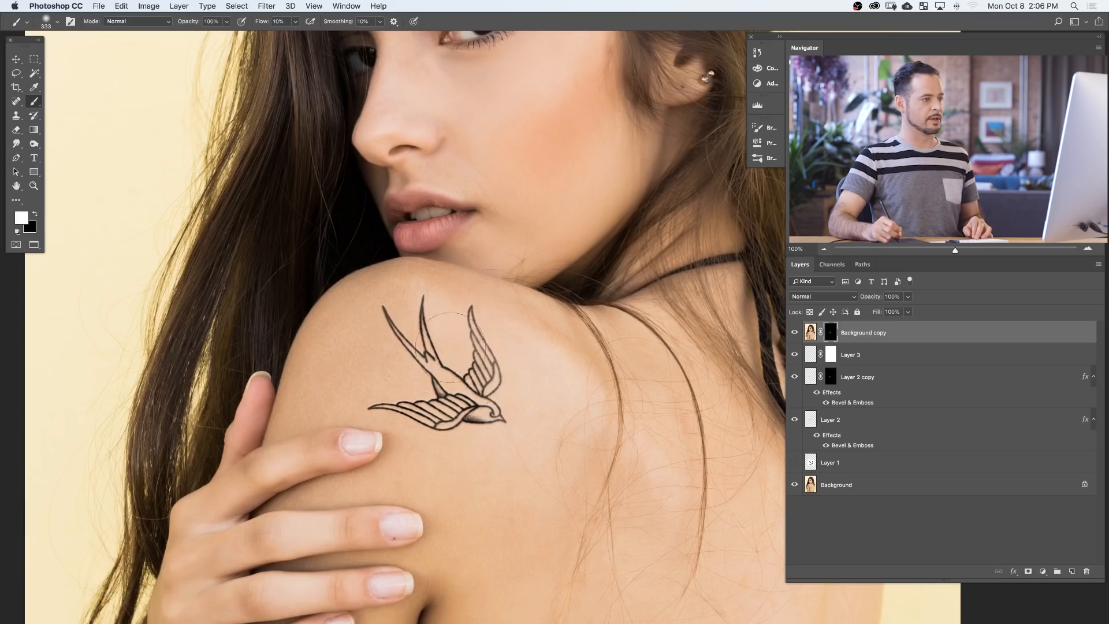
key(x)
key(x)
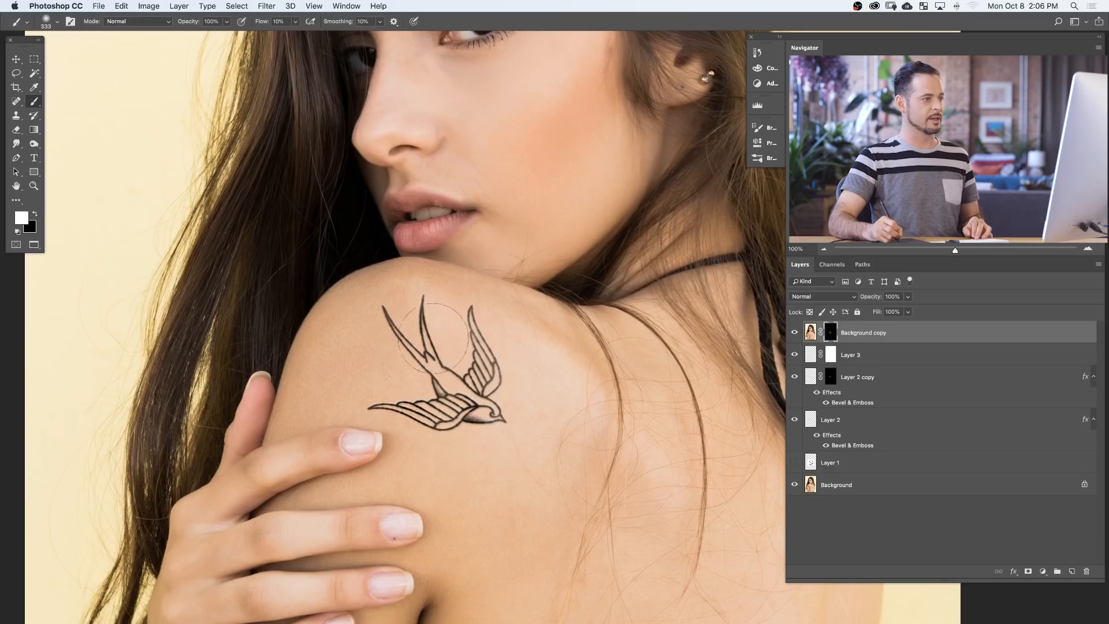
key(x)
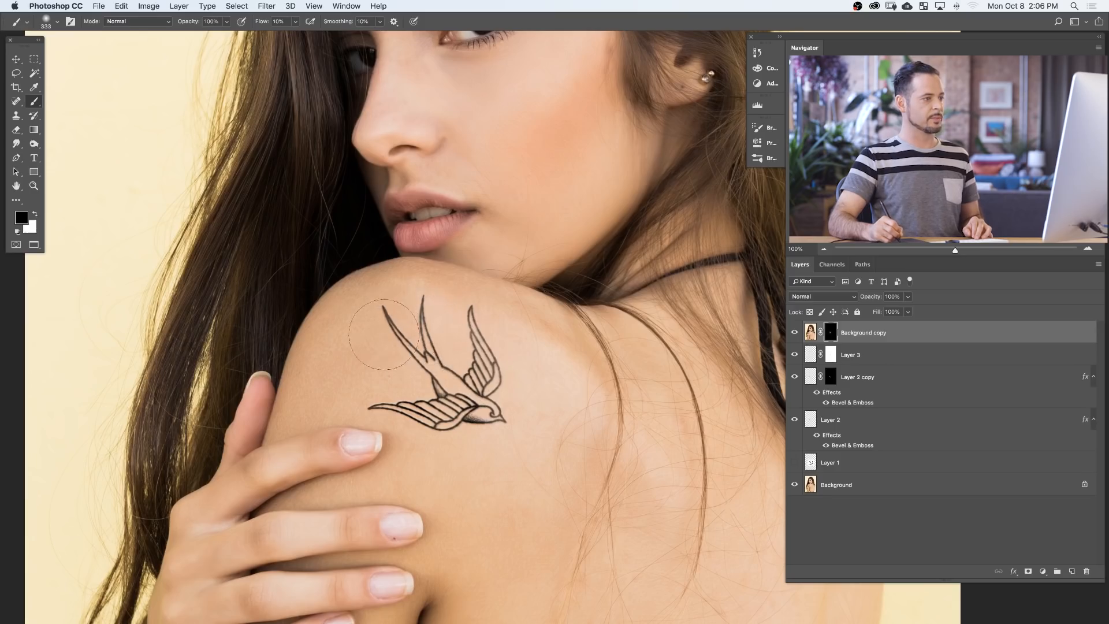
key(x)
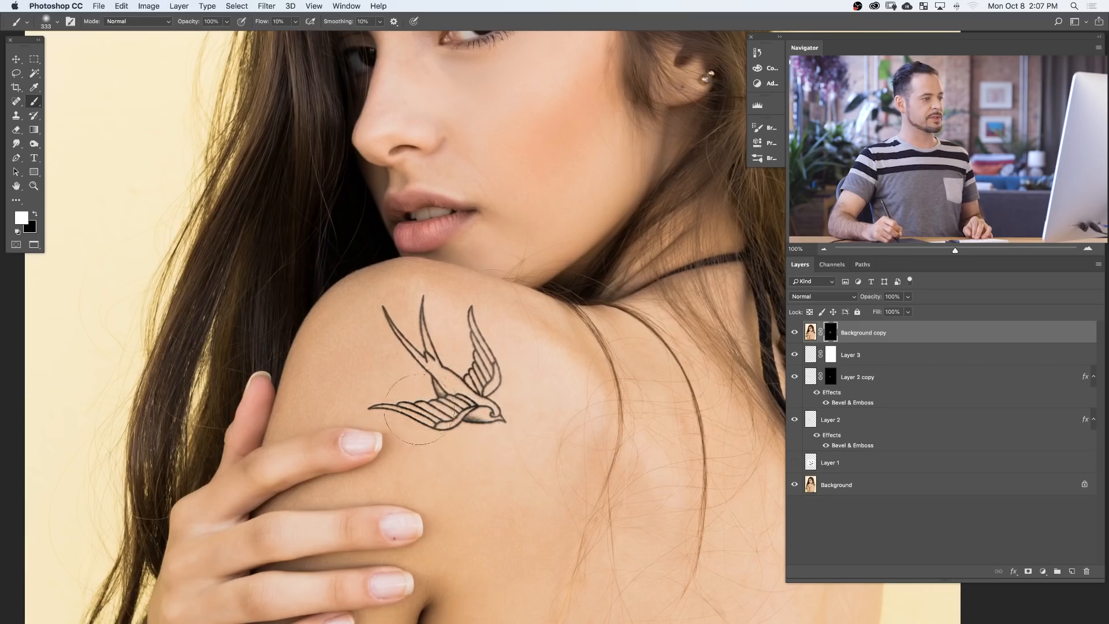
key(x)
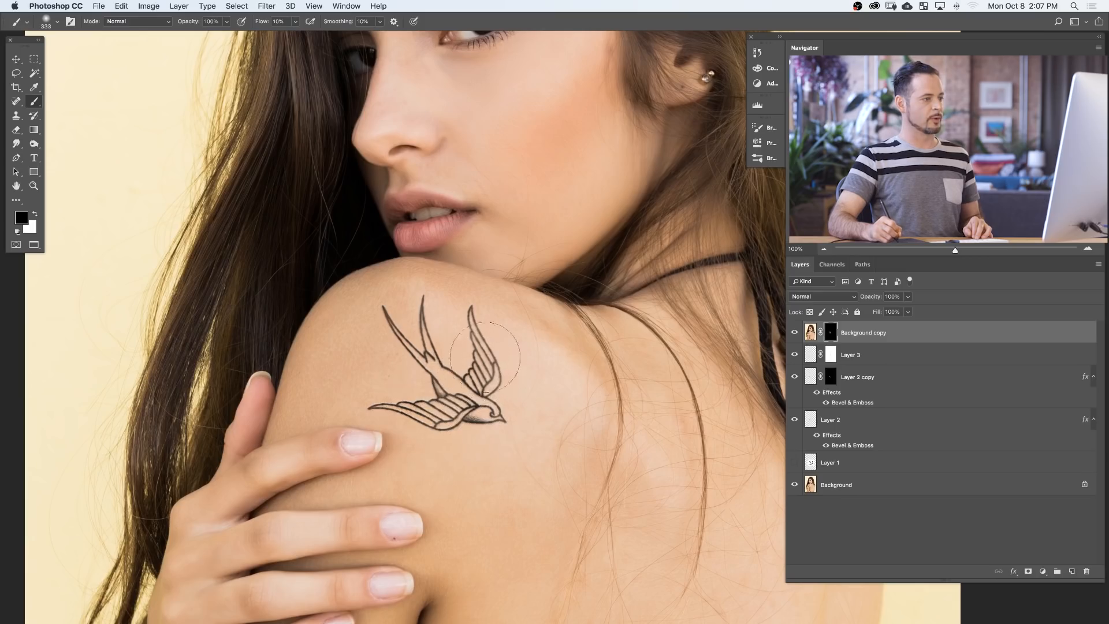
key(x)
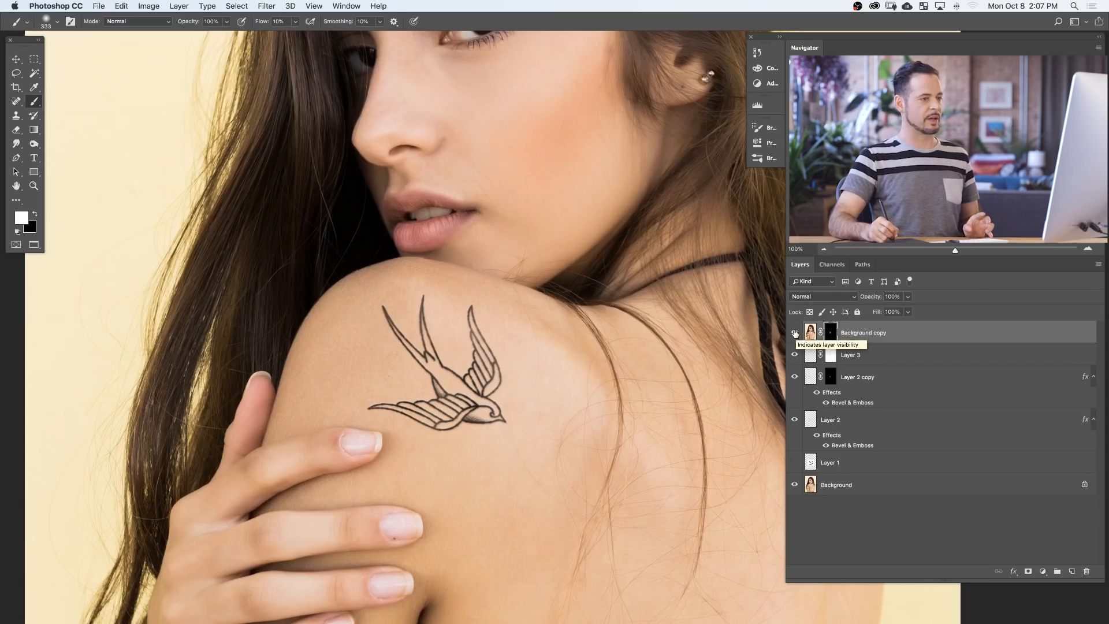
click(794, 333)
click(793, 334)
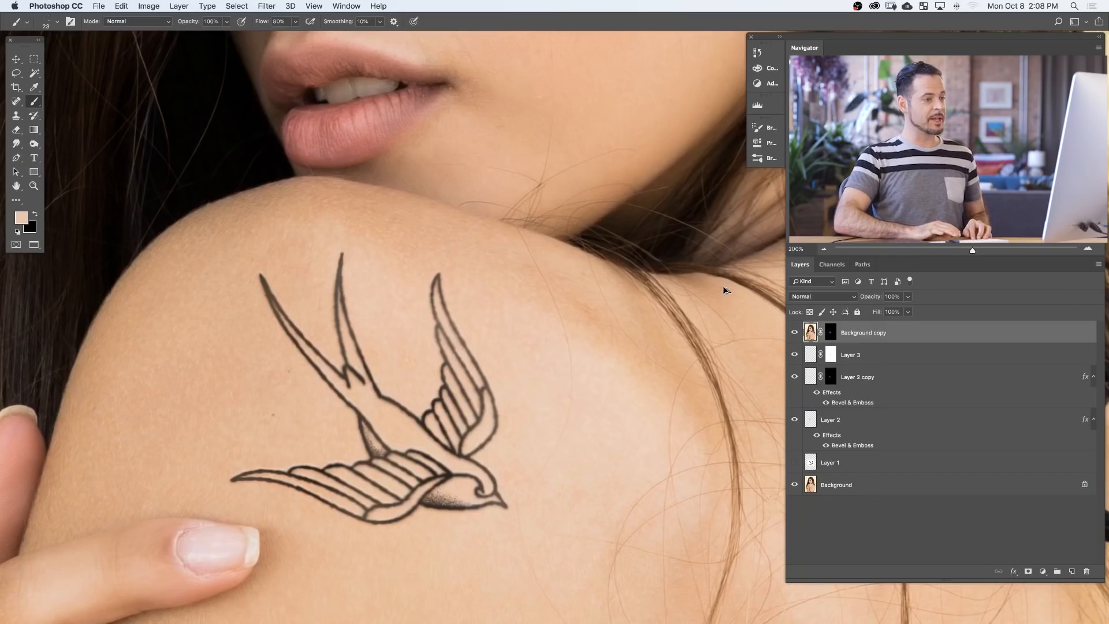
Add a new layer on top and use the PHLEARN Tattoo Stipple Brush from the PHLEARN Tattoo Stipple Brush 2 group.
right_click(432, 252)
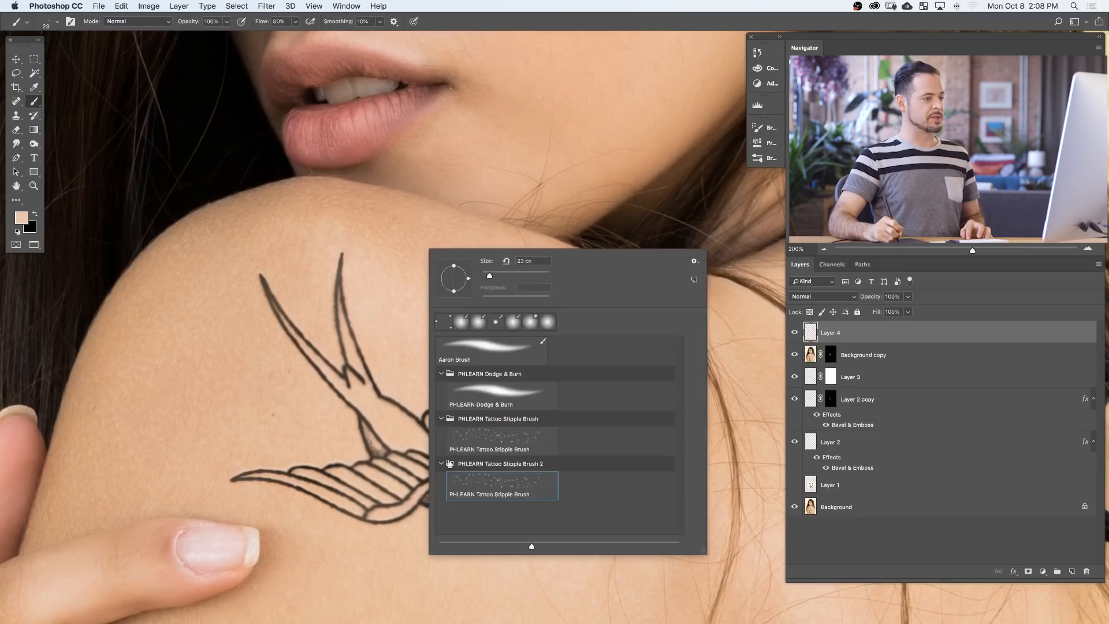
key(Return)
Try stippling white and black dots around the upper wing with the brush enlarged to about 92 px, and undo them.
ctrl+alt+drag(420, 371, 440, 371)
key(d)
key(x)
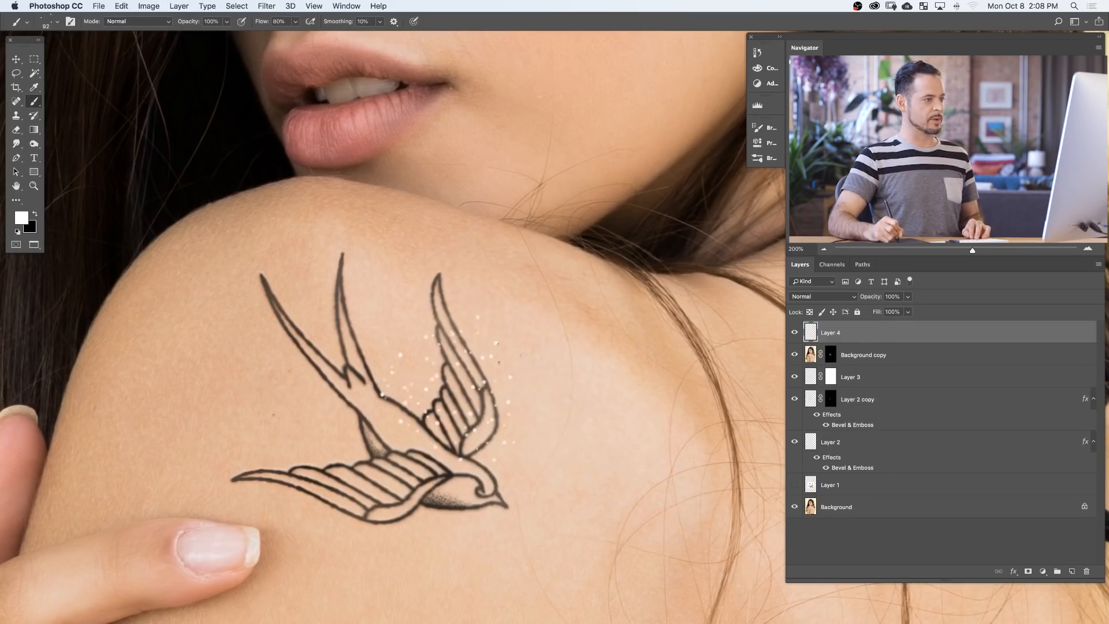
key(x)
drag(543, 395, 415, 347)
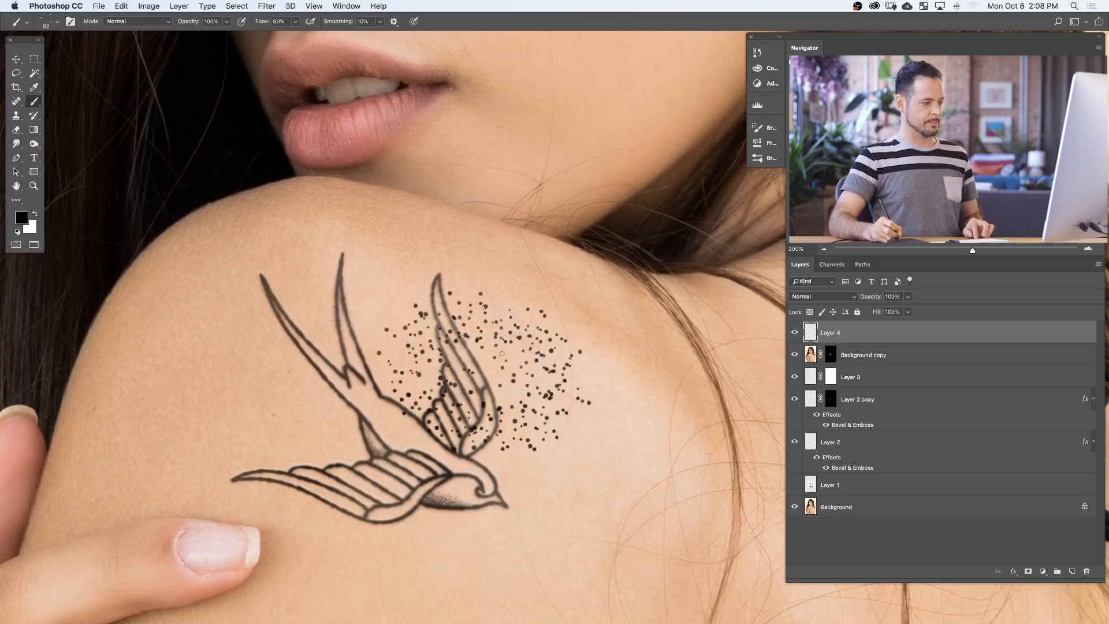
key(super+z)
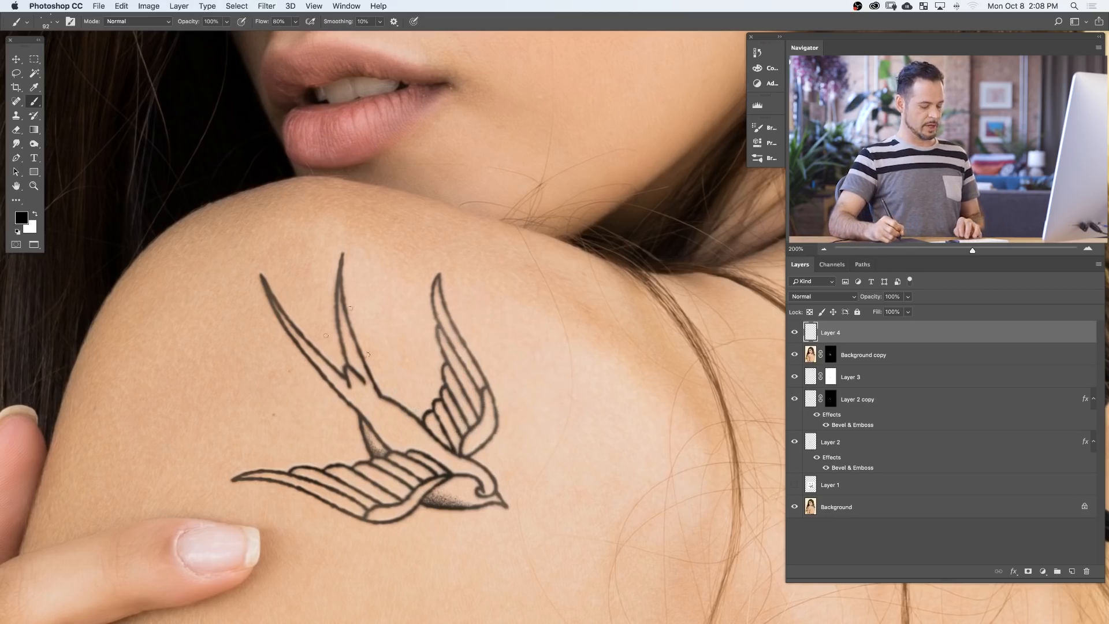
Sample the skin tone beside the upper wing and stipple it over the swallow's wing and tail lines, undoing heavy dots and using a smaller brush.
alt+click(497, 325)
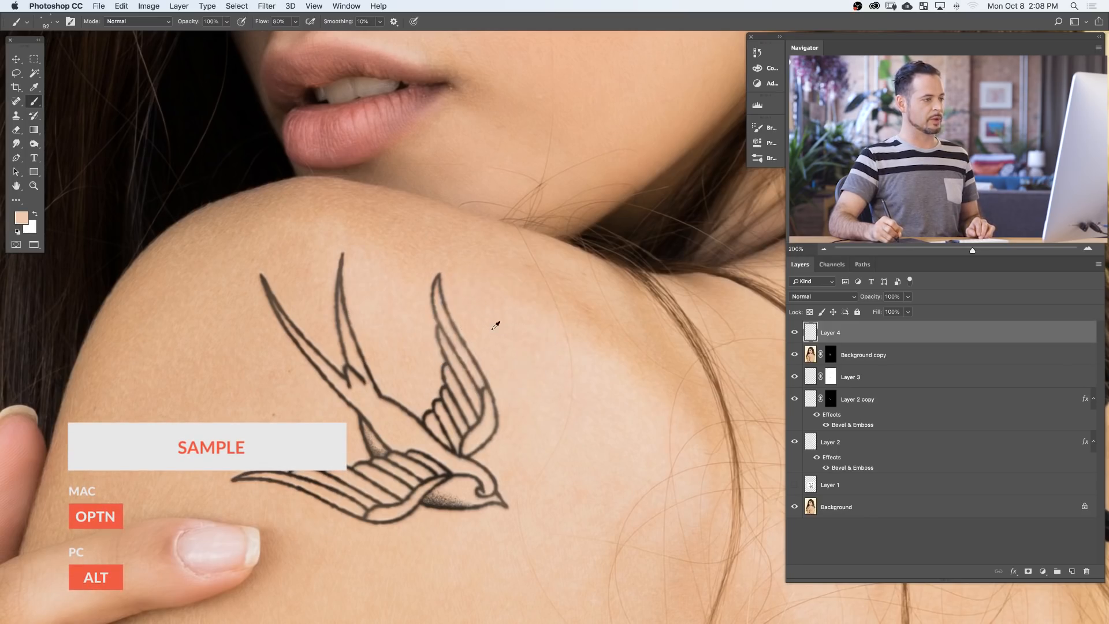
mouse_move(495, 330)
mouse_down()
mouse_move(455, 335)
mouse_move(443, 325)
mouse_move(464, 325)
mouse_up()
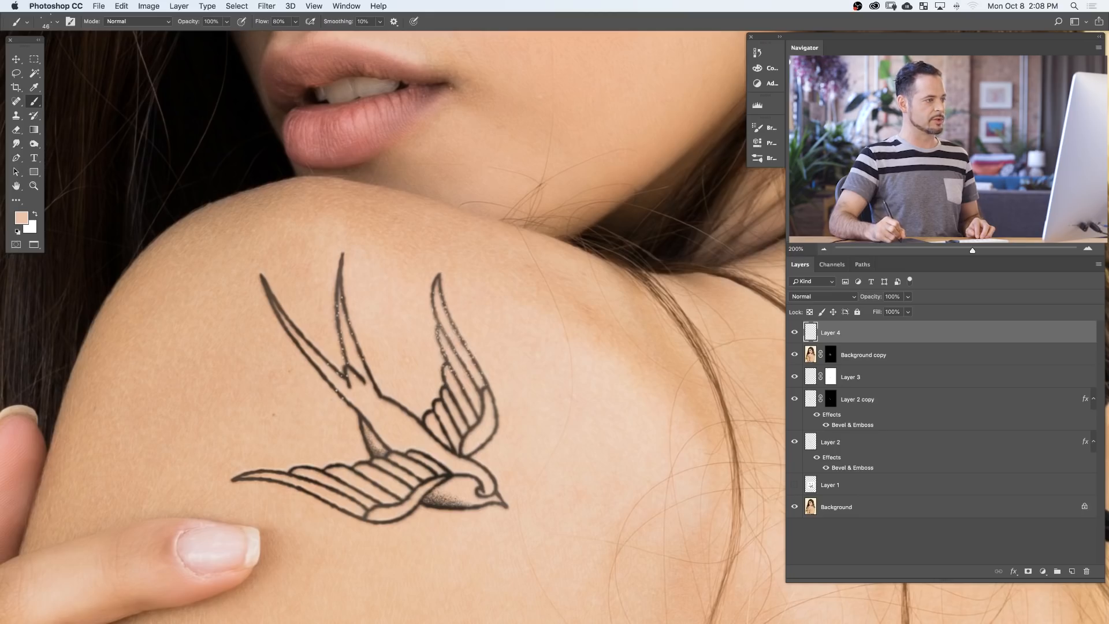
key(super+alt+z)
key(super+alt+z)
key(super+alt+z)
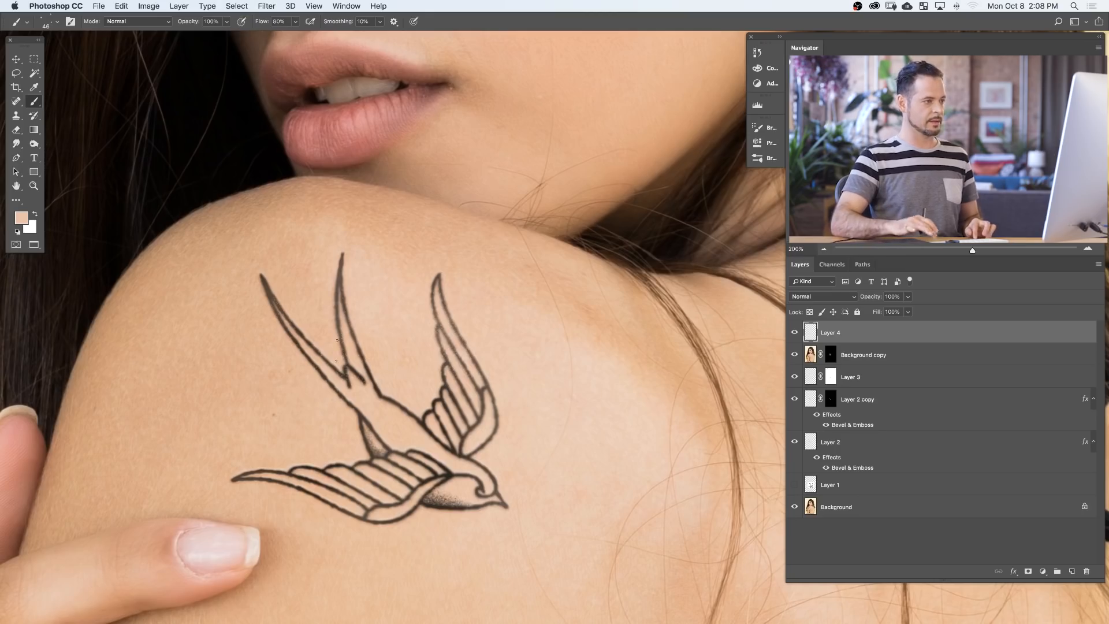
drag(456, 326, 448, 329)
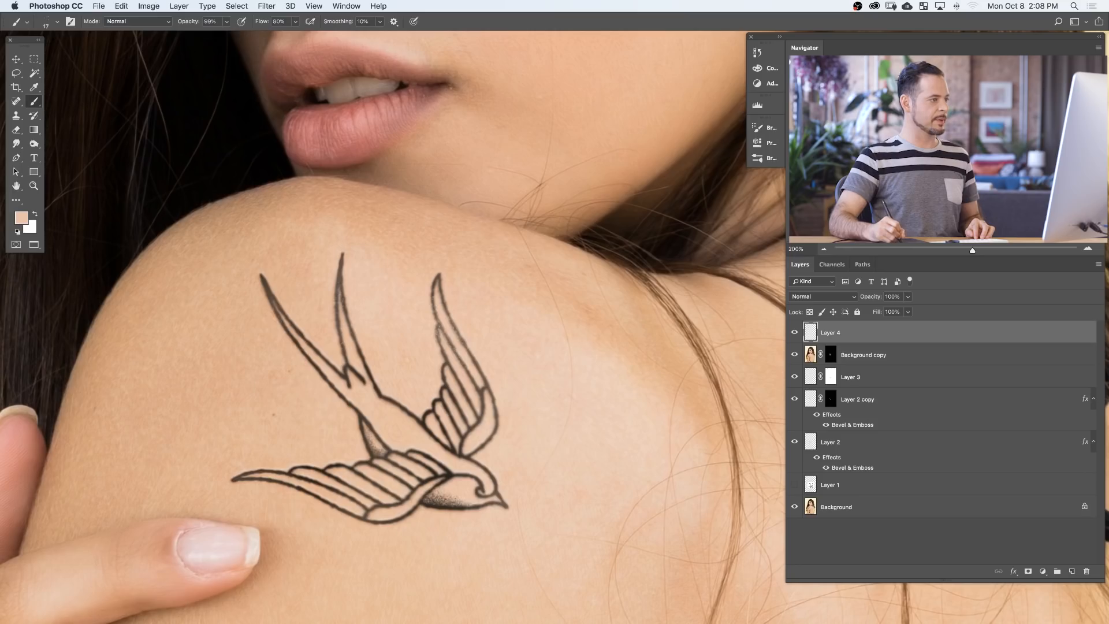
drag(301, 335, 303, 335)
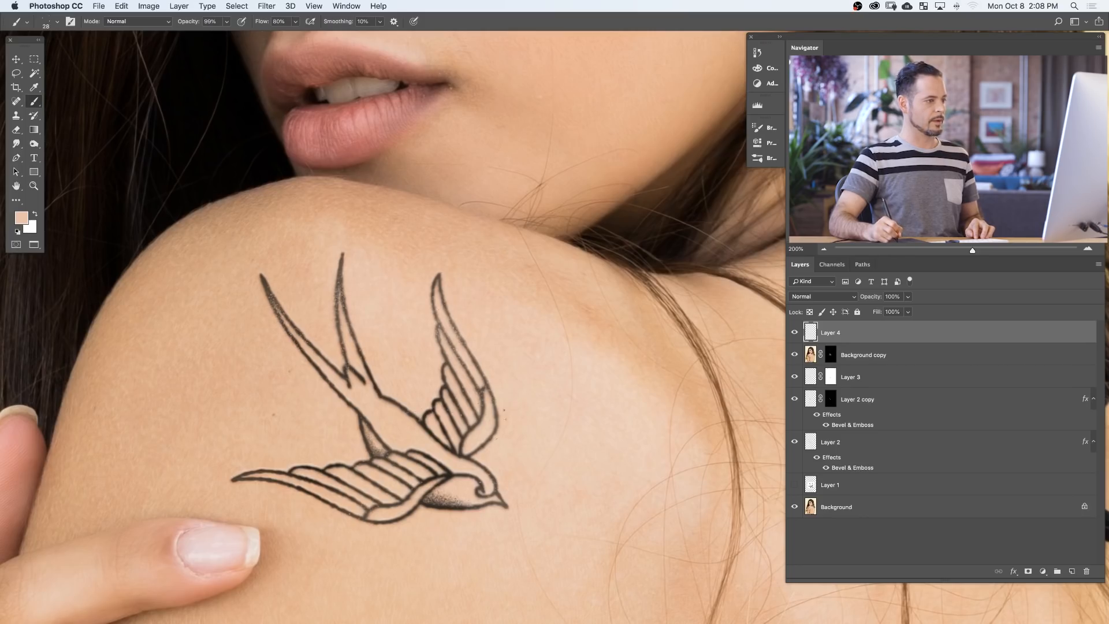
Apply a Gaussian Blur with a 0.9-pixel radius to the skin-tone dots on Layer 4.
key(super+alt+f)
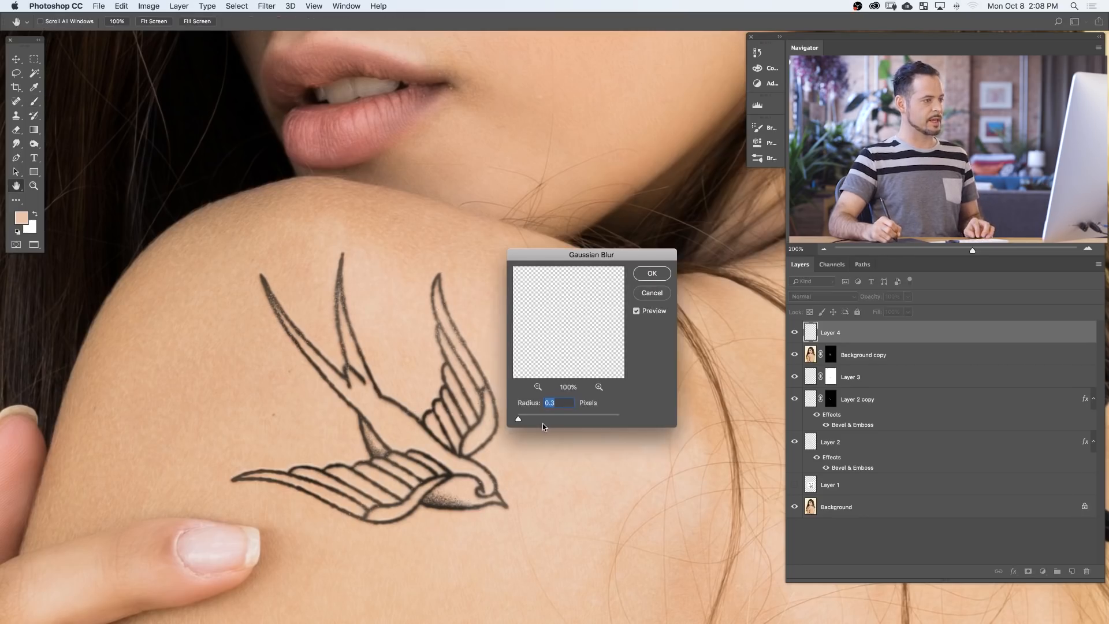
drag(526, 420, 522, 421)
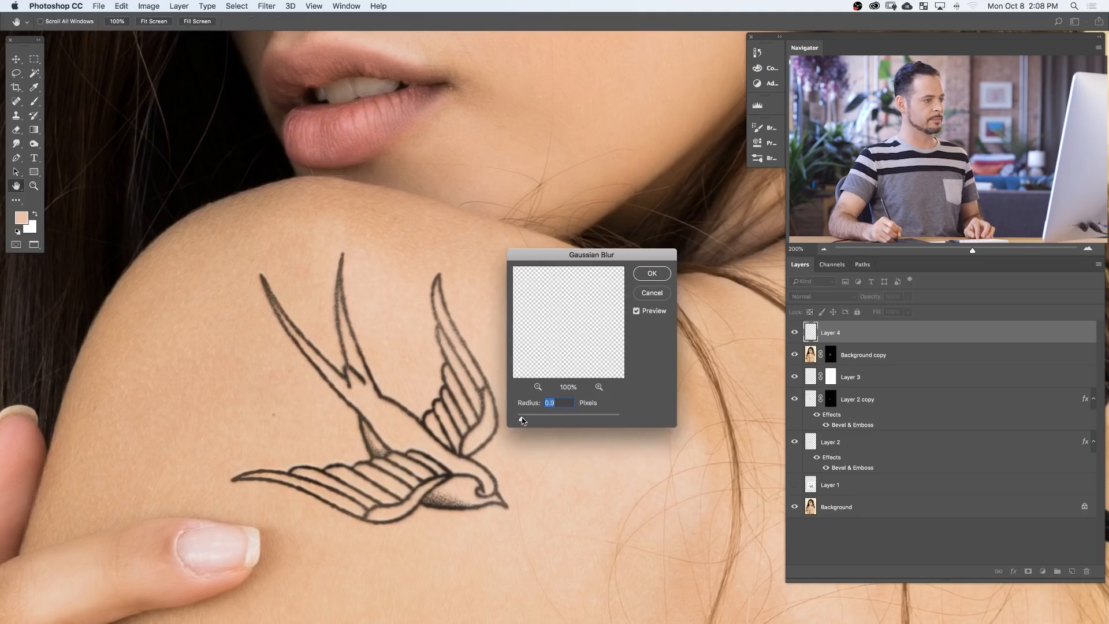
click(652, 273)
key(super+equal)
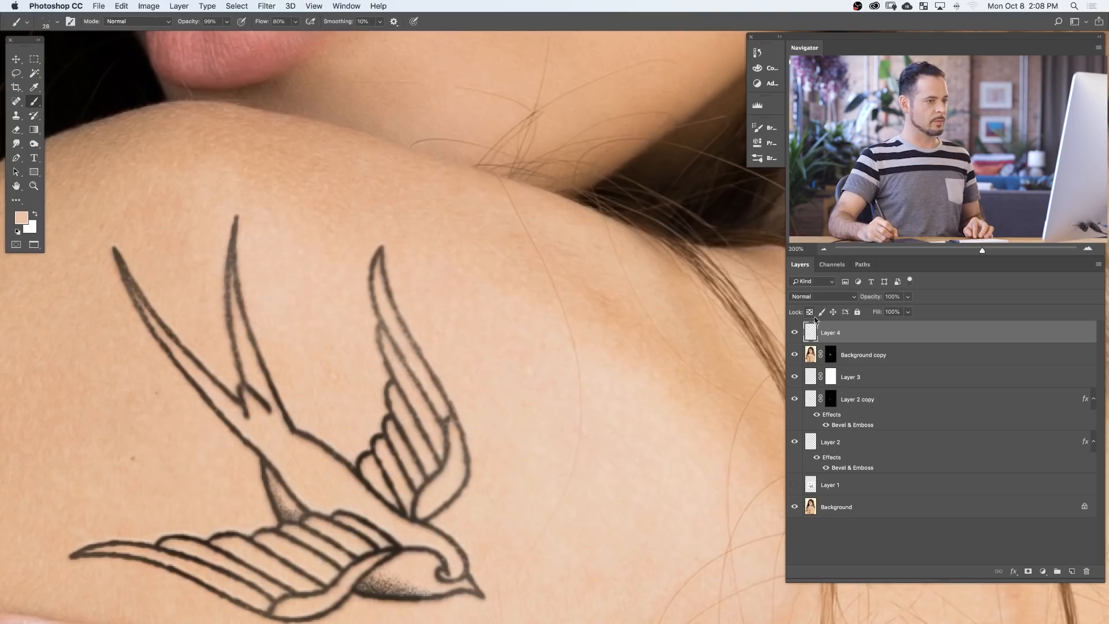
Compare the tattoo with and without the blurred skin-tone dots of Layer 4.
click(794, 334)
click(793, 335)
click(793, 335)
click(792, 335)
click(793, 334)
click(792, 334)
click(791, 334)
click(791, 334)
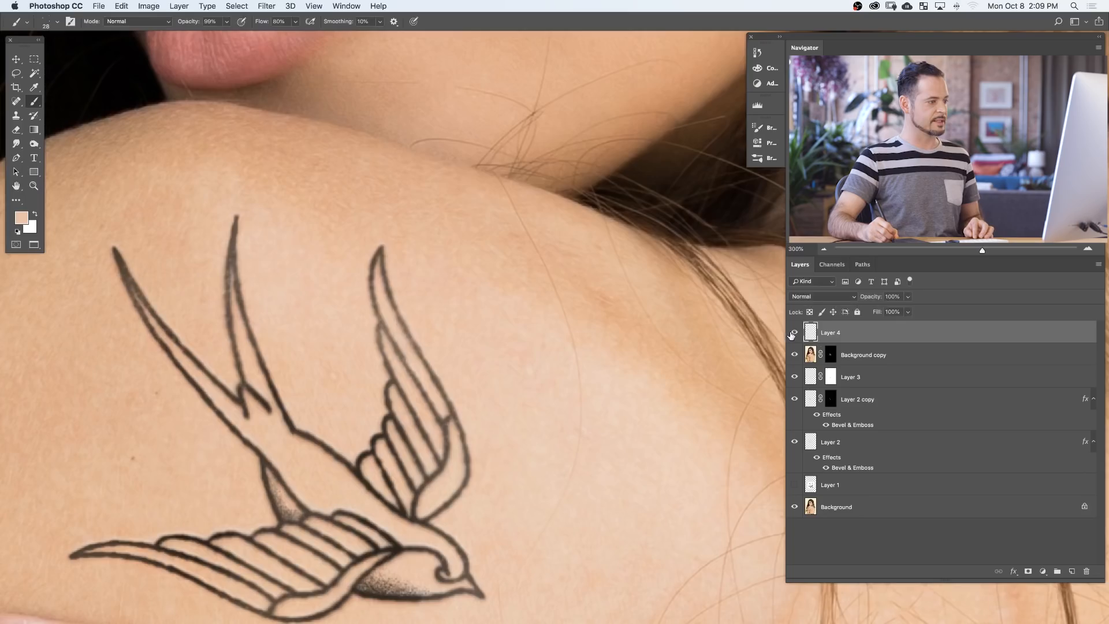
Soften Layer 4's stippled dots further with a second 0.9-pixel Gaussian Blur.
drag(392, 491, 425, 411)
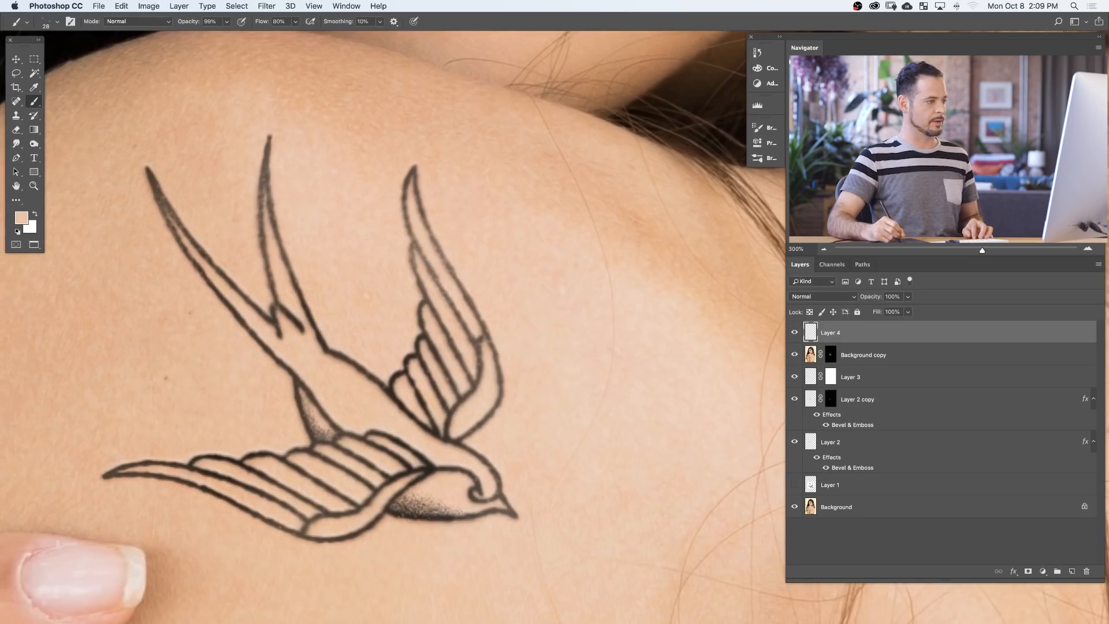
key(super+alt+f)
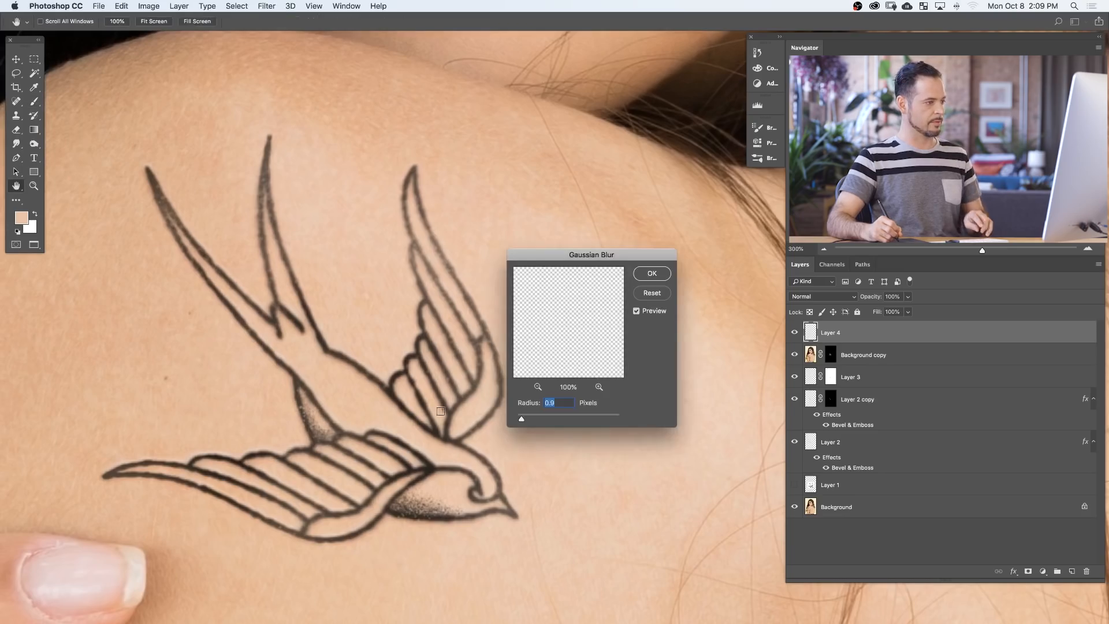
click(652, 275)
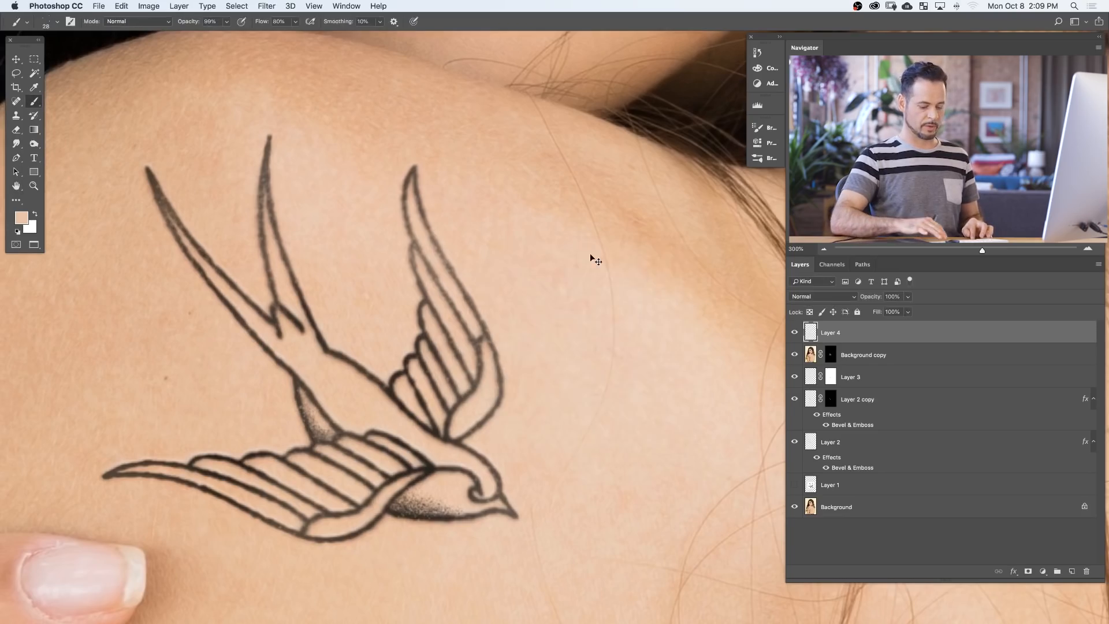
Try transforming Layer 3, Layer 2 copy and Layer 2 together, rotating the swallow about -3° and moving it toward the back.
key(super+0)
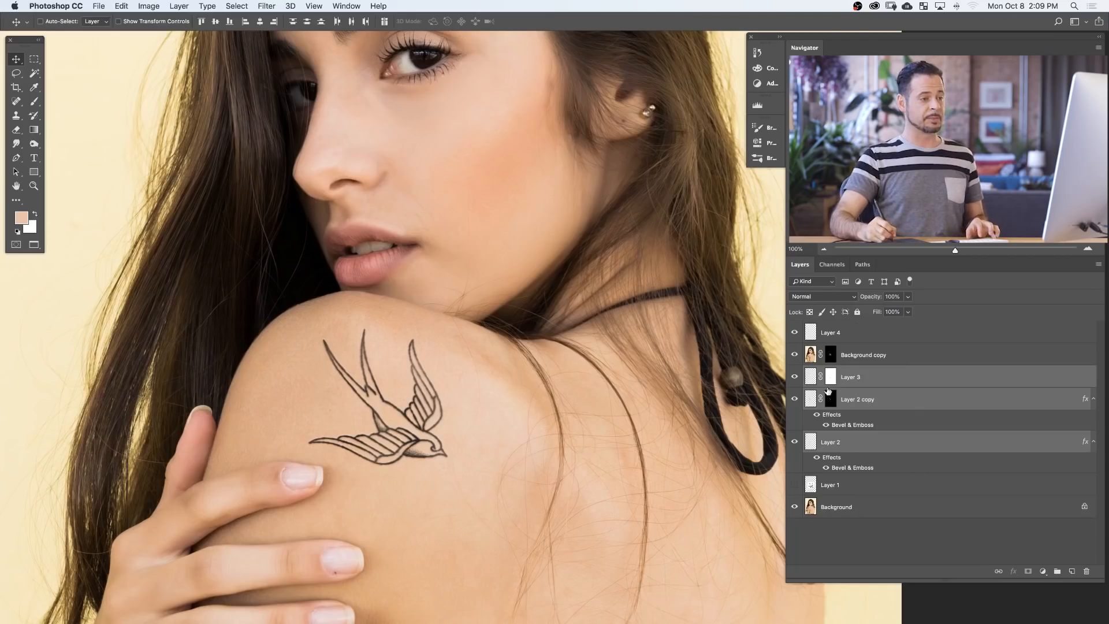
click(863, 383)
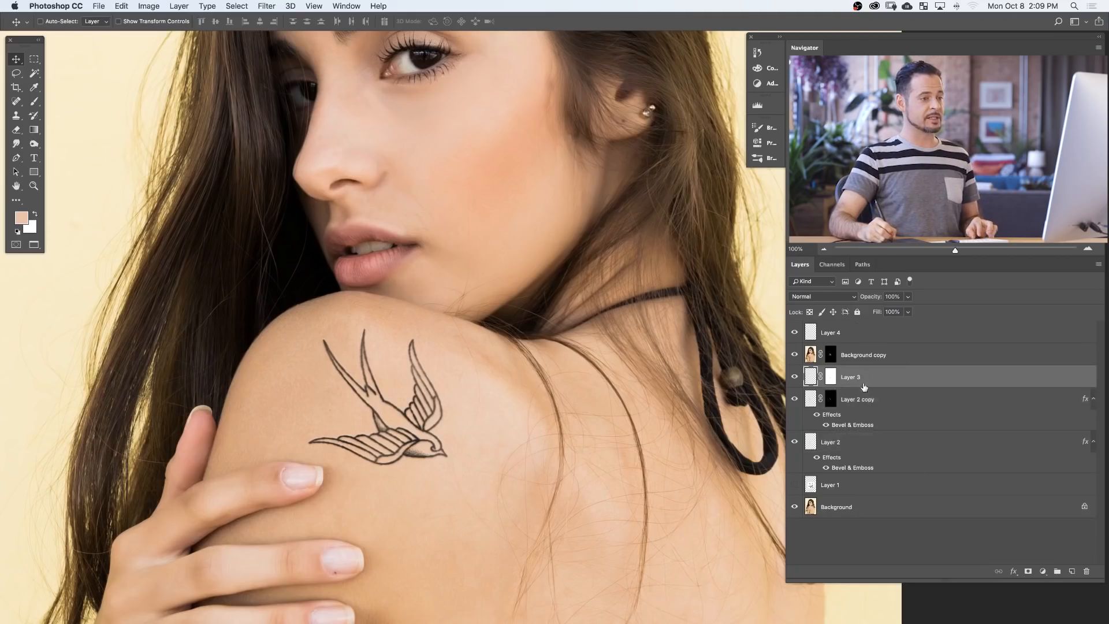
shift+click(858, 443)
key(super+t)
drag(482, 501, 438, 454)
drag(381, 432, 463, 445)
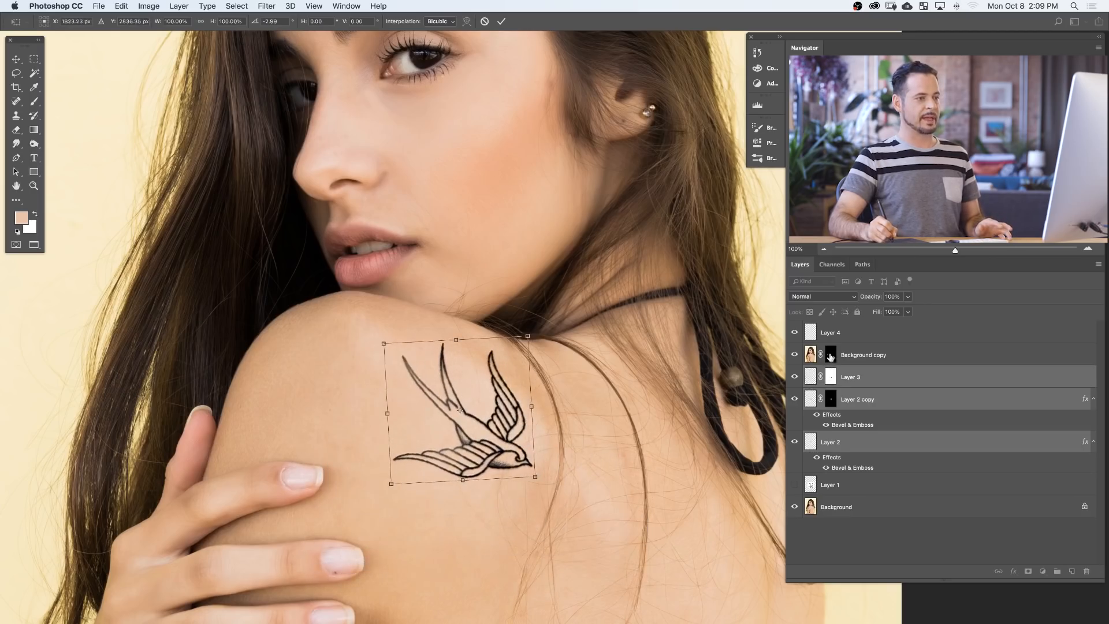
key(Return)
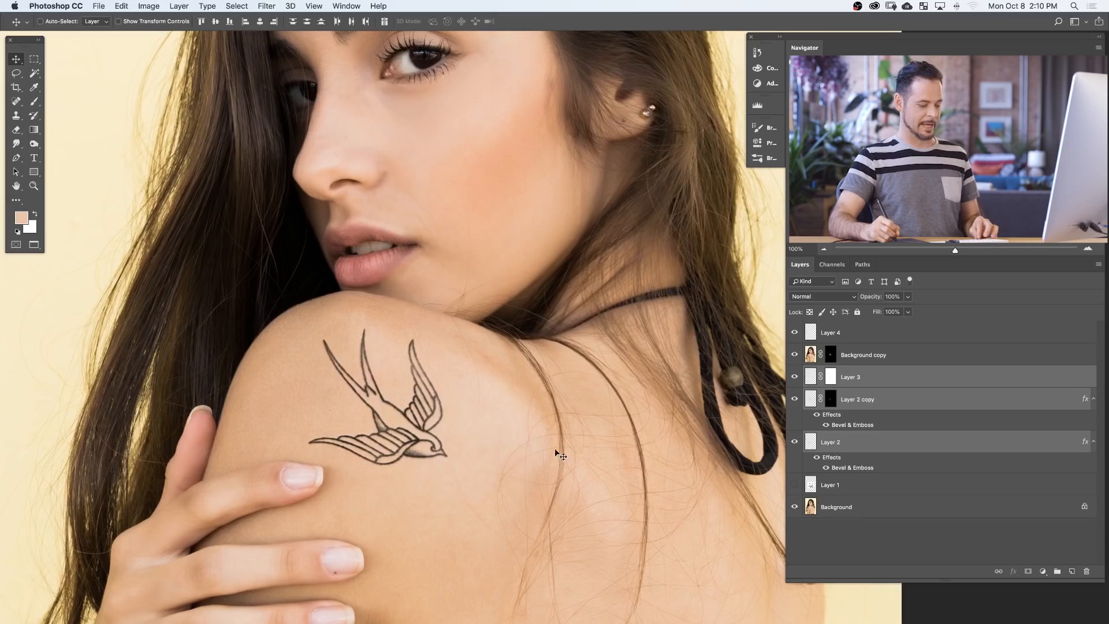
drag(535, 446, 580, 512)
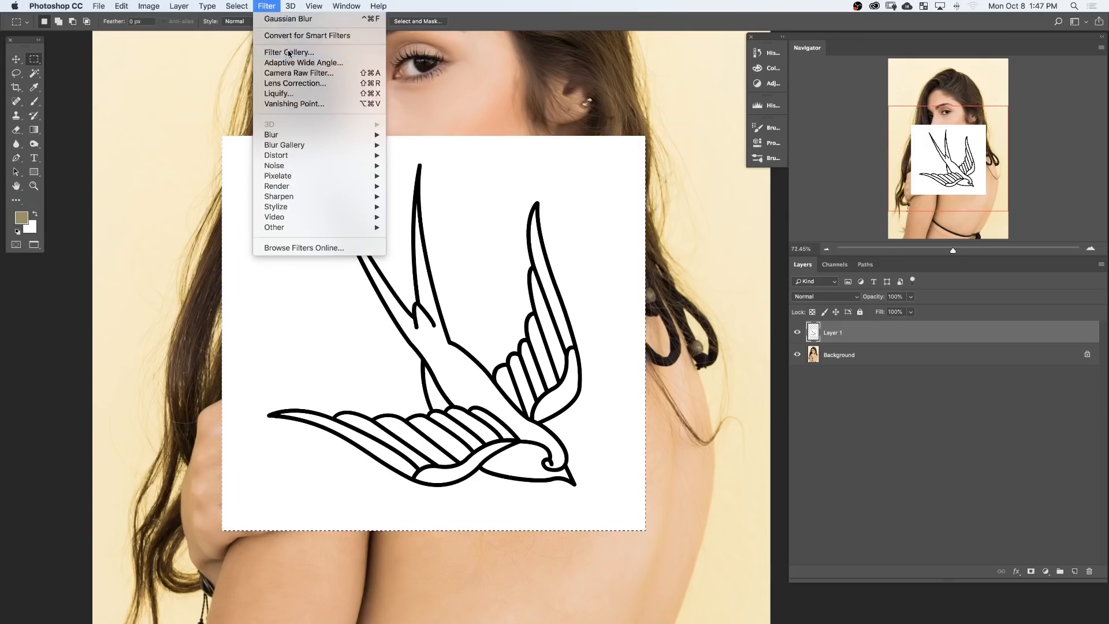
Choose the Glass distortion with Frosted texture in the Filter Gallery for the swallow drawing and raise its Smoothness.
click(283, 53)
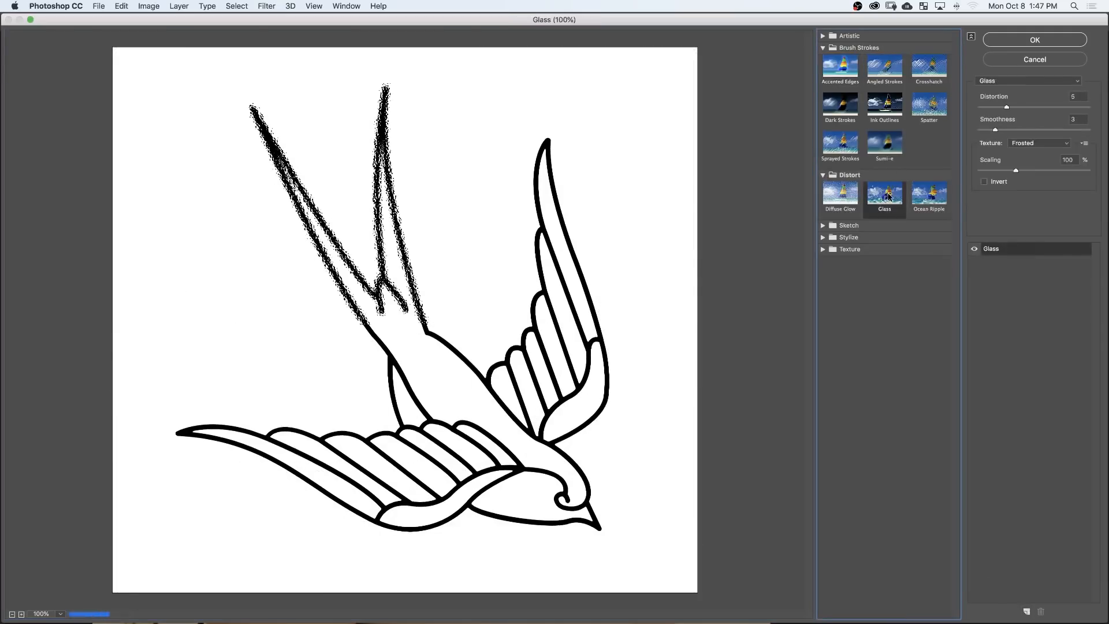
drag(994, 129, 1055, 130)
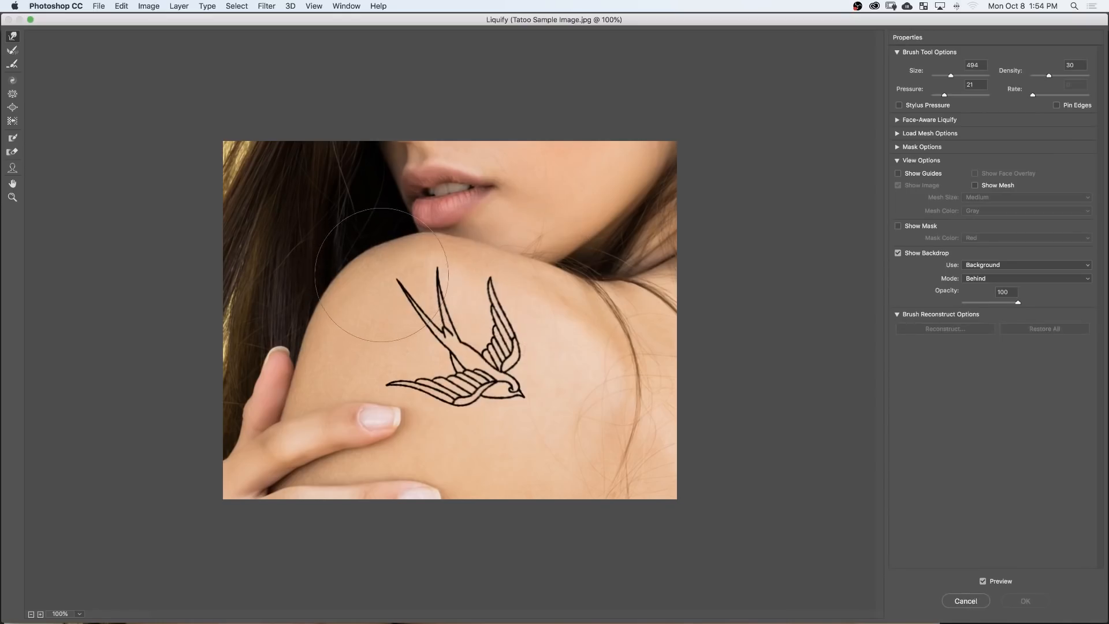
Warp the swallow's tail, wings and head in Liquify to follow the shoulder, using brush size 494 and pressure 21.
mouse_move(442, 252)
mouse_down()
mouse_move(382, 263)
mouse_move(391, 294)
mouse_move(434, 257)
mouse_up()
drag(408, 400, 398, 400)
drag(532, 371, 514, 352)
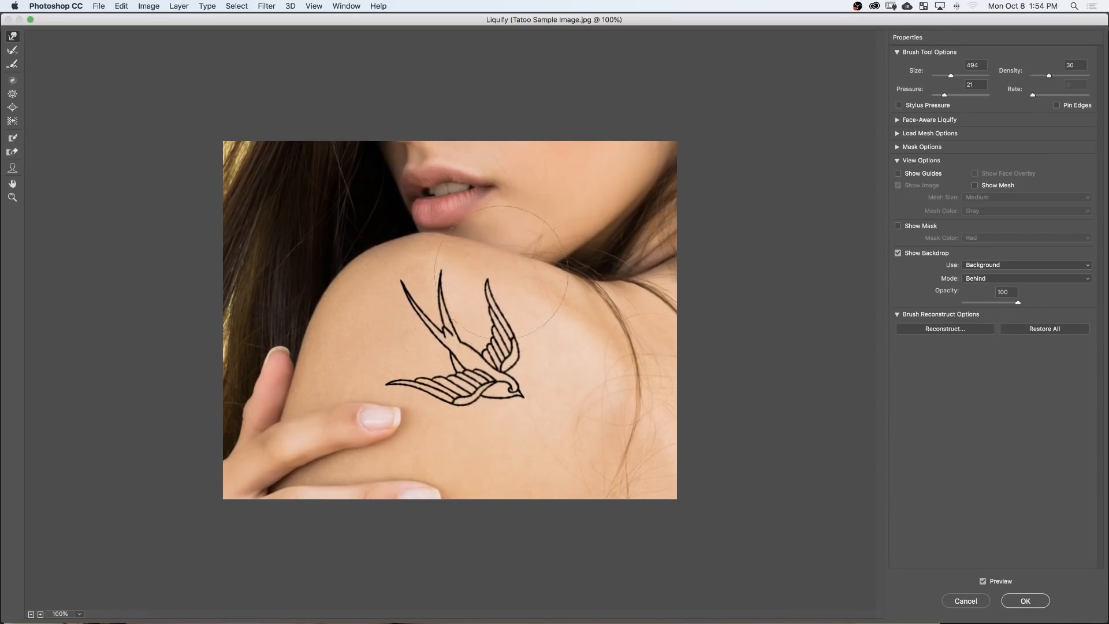
drag(498, 262, 506, 292)
drag(437, 248, 439, 257)
drag(398, 385, 403, 389)
drag(390, 277, 397, 268)
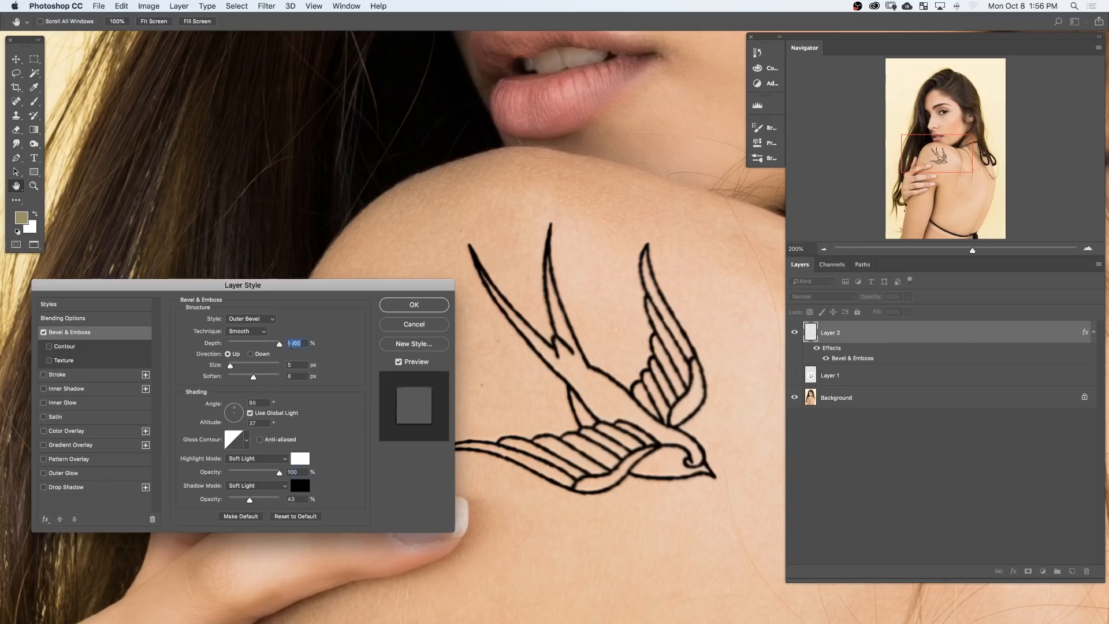
Apply the smooth Outer Bevel with Soft Light highlight at 100% and shadow at 43% to Layer 2's swallow lines.
key(Return)
key(m)
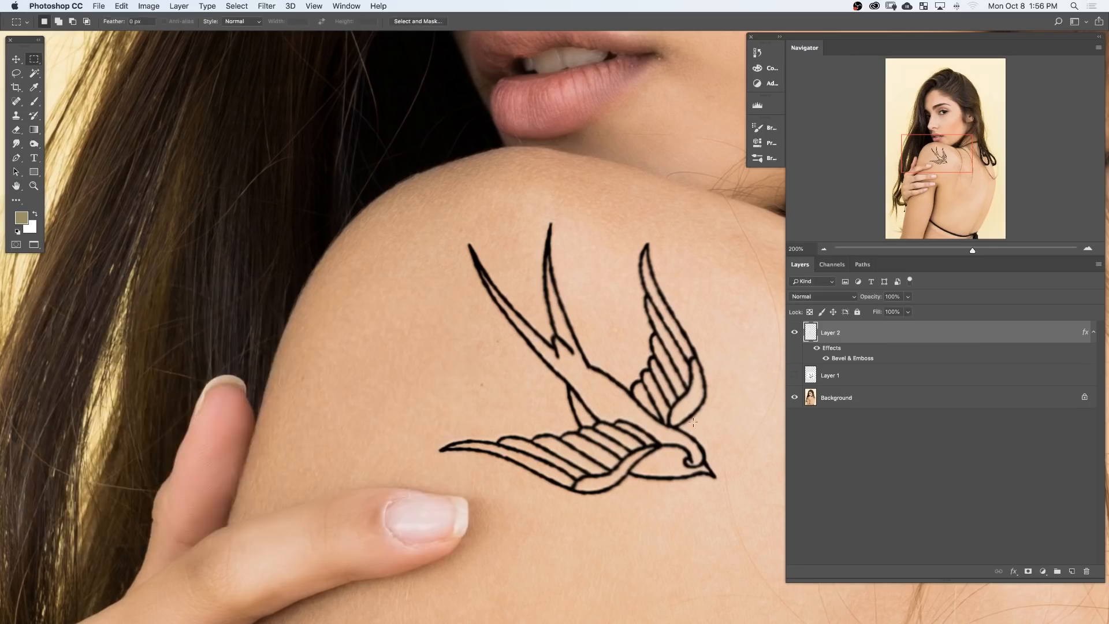
key(super+equal)
click(816, 347)
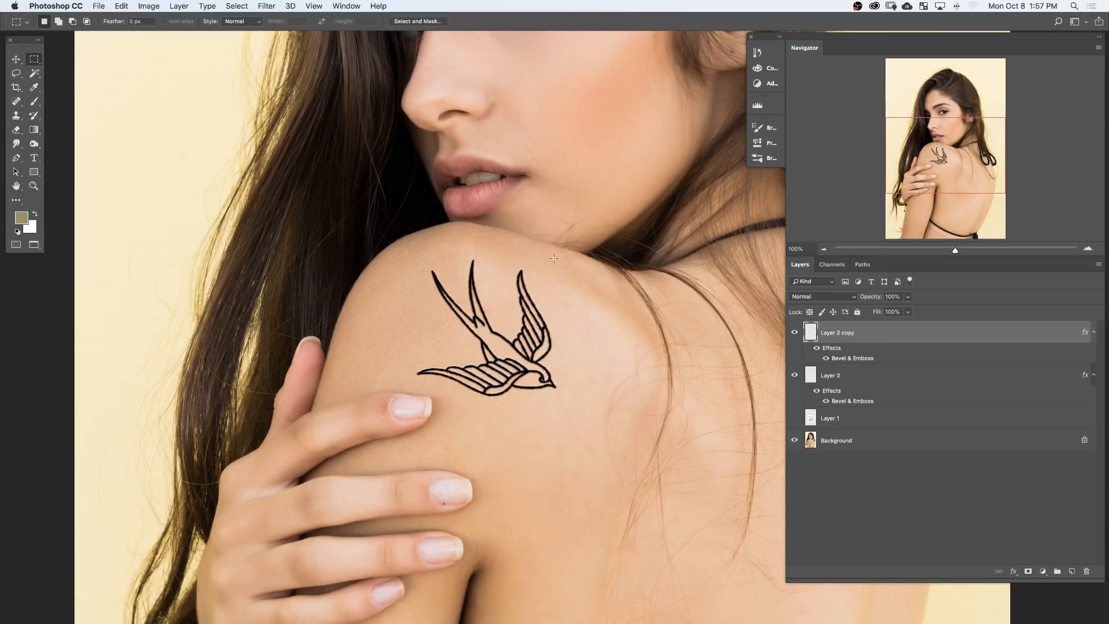
Blur the swallow lines on Layer 2 copy slightly with Gaussian Blur.
click(266, 5)
mouse_move(289, 131)
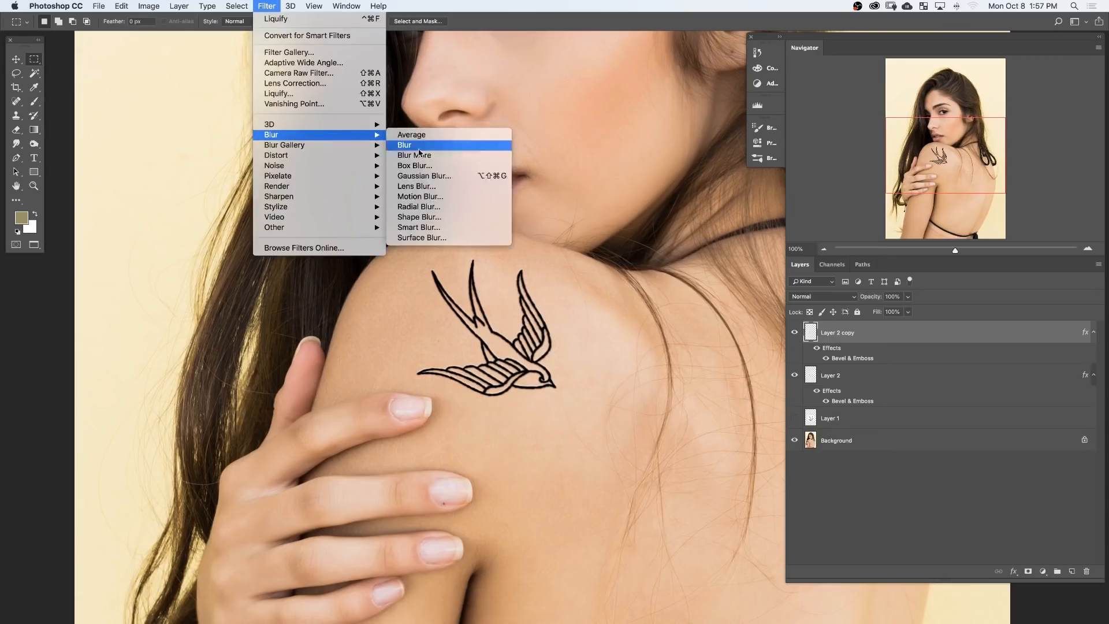
click(428, 177)
drag(293, 474, 289, 475)
click(408, 332)
key(m)
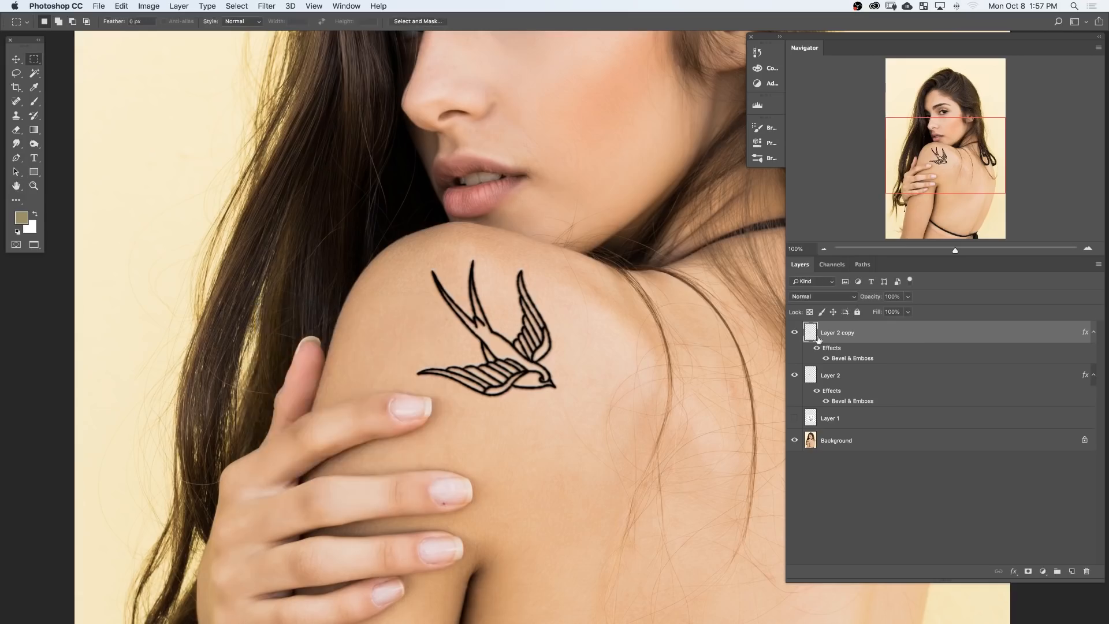
key(super+plus)
click(823, 296)
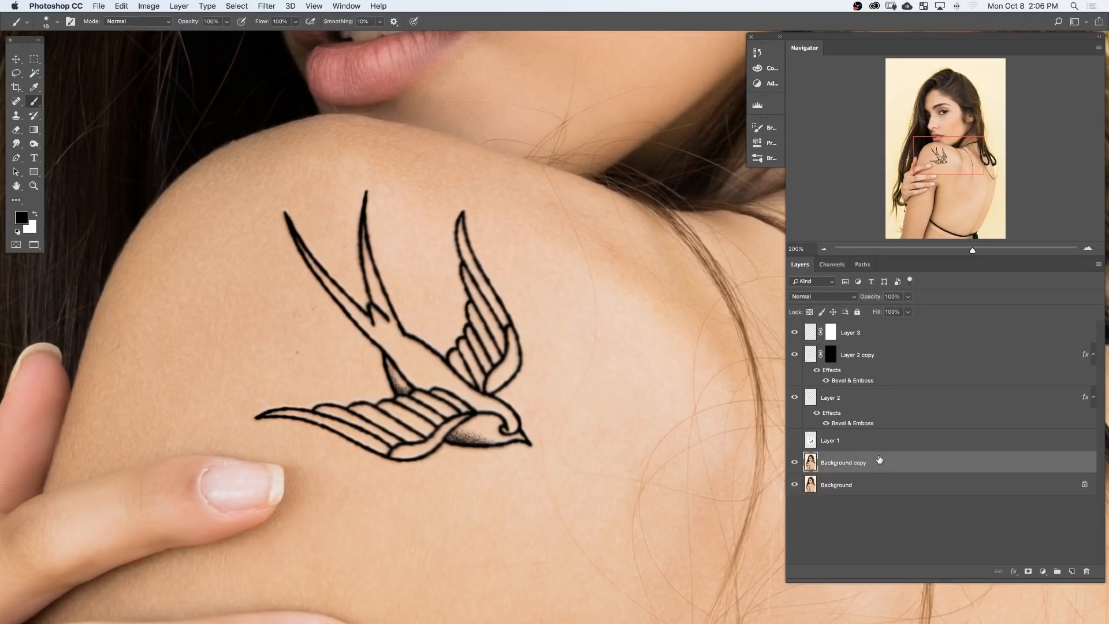
Move the Background copy layer above Layer 3 to the top of the layer stack.
mouse_move(879, 459)
mouse_down()
mouse_move(924, 345)
mouse_move(918, 331)
mouse_up()
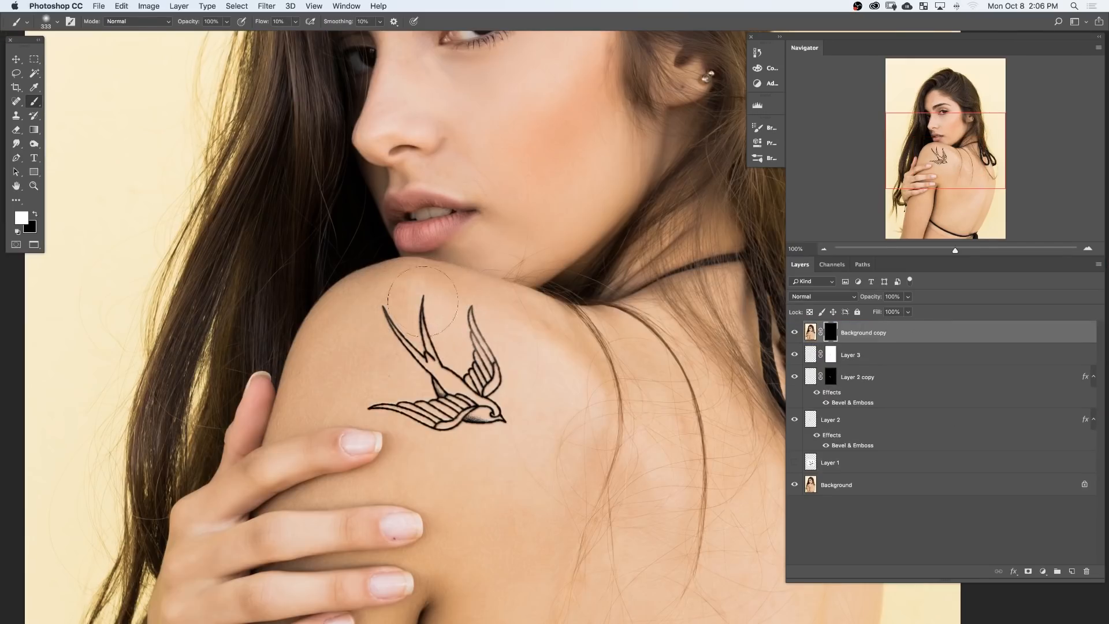